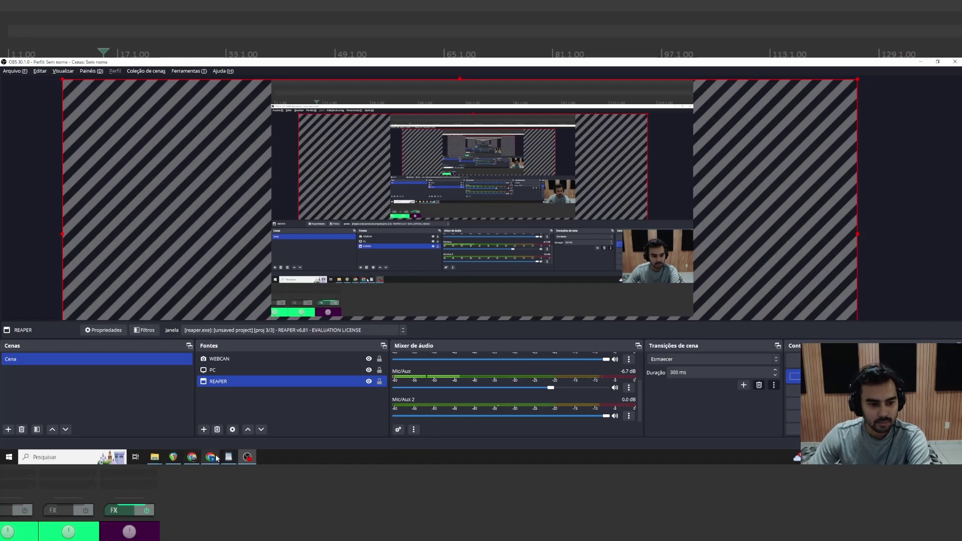
- Switch to REAPER, split the recording on the OFF track at 9.1.00 and delete the part before the split
{"action": "left_click", "coordinate": [174, 457]}
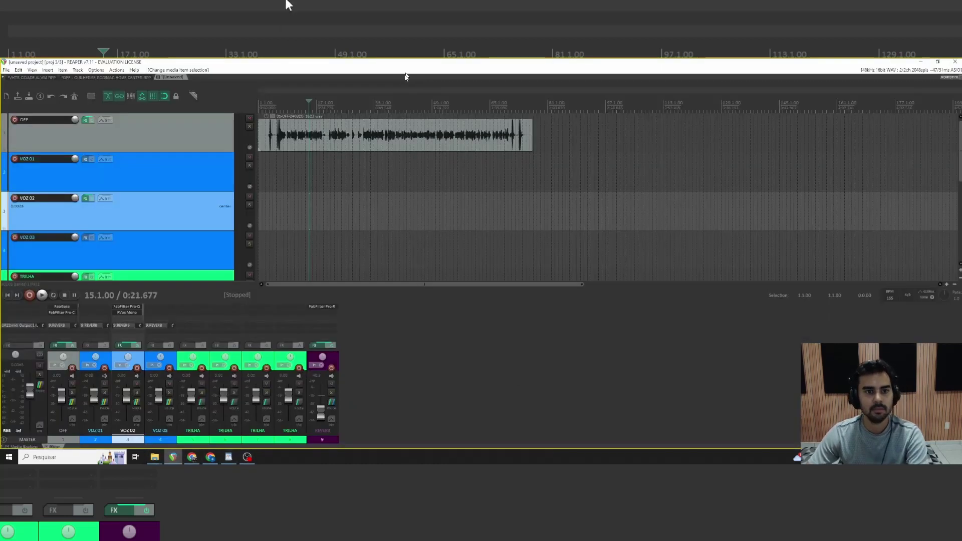
{"action": "left_click", "coordinate": [291, 140]}
{"action": "scroll", "coordinate": [291, 139], "scroll_direction": "up", "scroll_amount": 8}
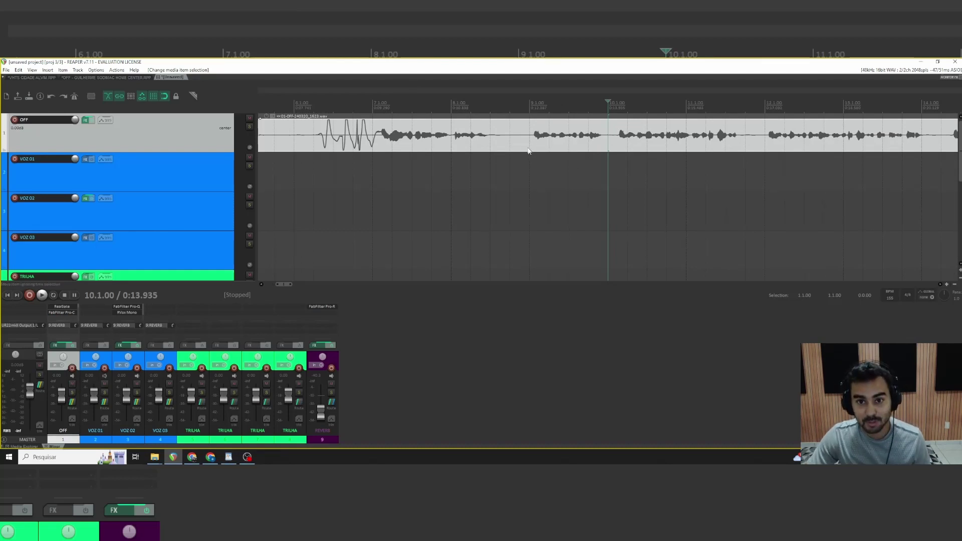
{"action": "left_click", "coordinate": [532, 144]}
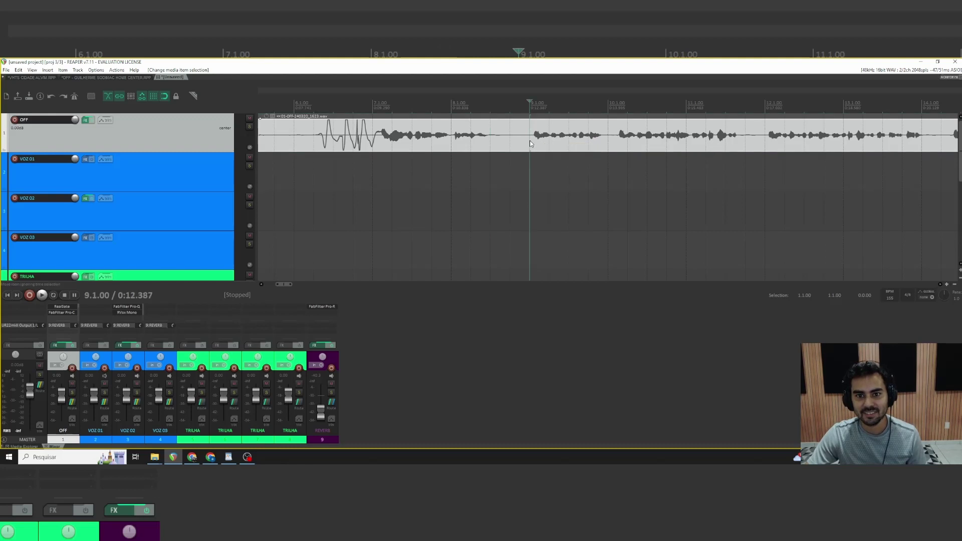
{"action": "key", "text": "s"}
{"action": "left_click", "coordinate": [491, 145]}
{"action": "scroll", "coordinate": [485, 144], "scroll_direction": "down", "scroll_amount": 5}
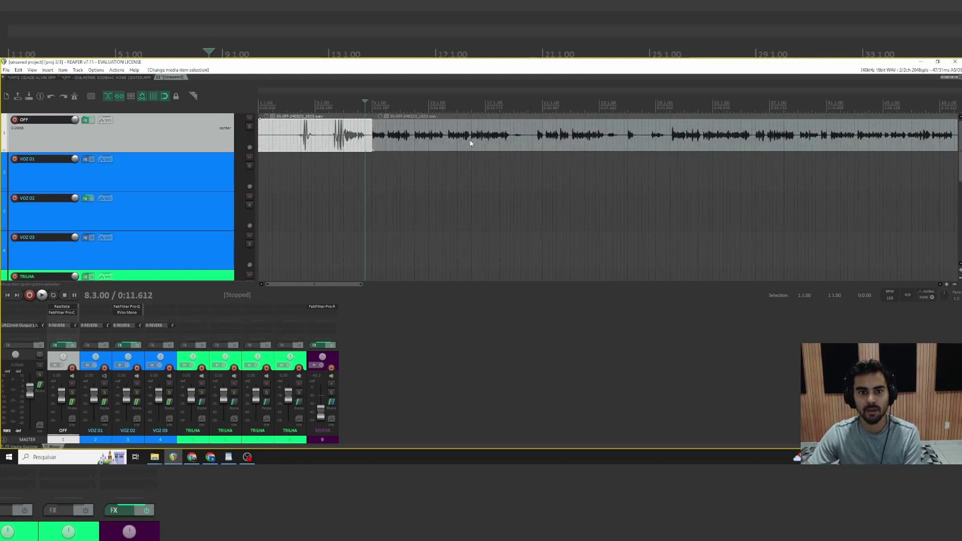
{"action": "key", "text": "Delete"}
- Move the remaining OFF recording to the project start and trim its end to about bar 63, removing the closing noise
{"action": "left_click_drag", "start_coordinate": [473, 143], "coordinate": [356, 144]}
{"action": "scroll", "coordinate": [391, 144], "scroll_direction": "down", "scroll_amount": 4}
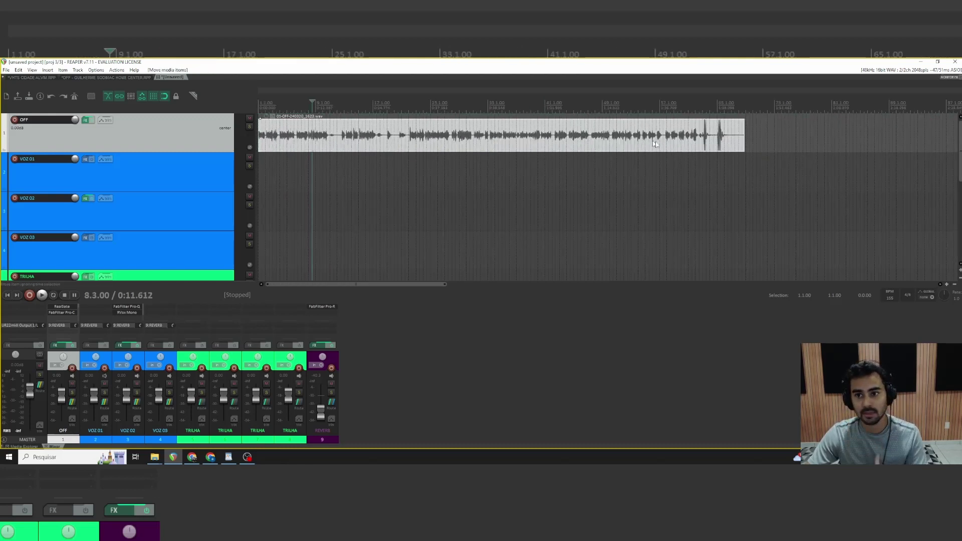
{"action": "left_click_drag", "start_coordinate": [743, 139], "coordinate": [624, 145]}
{"action": "scroll", "coordinate": [703, 140], "scroll_direction": "up", "scroll_amount": 10}
{"action": "scroll", "coordinate": [608, 148], "scroll_direction": "down", "scroll_amount": 12}
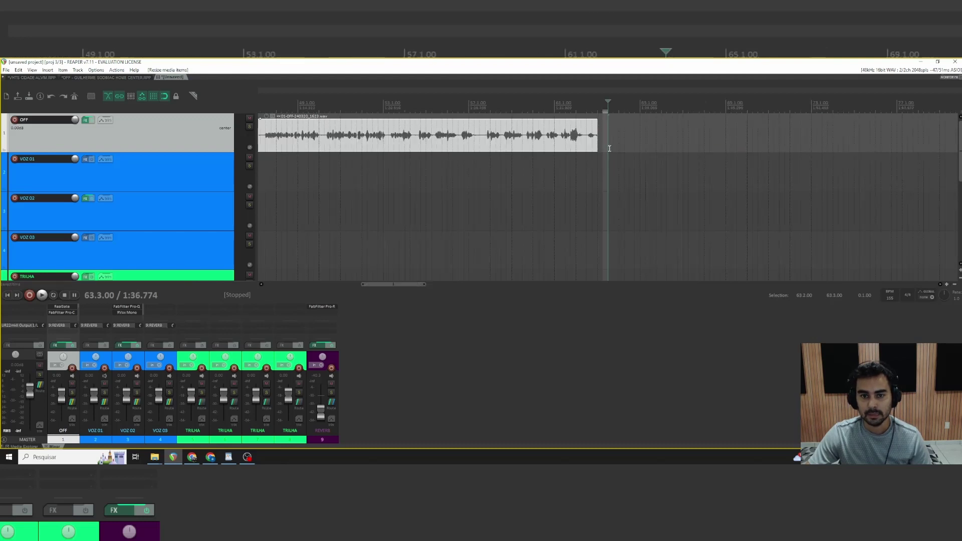
- Play the voice recording from 22.1.00 while examining the OFF track's FX chain and its first Pro-C 2 compressor
{"action": "left_click", "coordinate": [263, 146]}
{"action": "scroll", "coordinate": [281, 148], "scroll_direction": "up", "scroll_amount": 6}
{"action": "scroll", "coordinate": [393, 152], "scroll_direction": "down", "scroll_amount": 1}
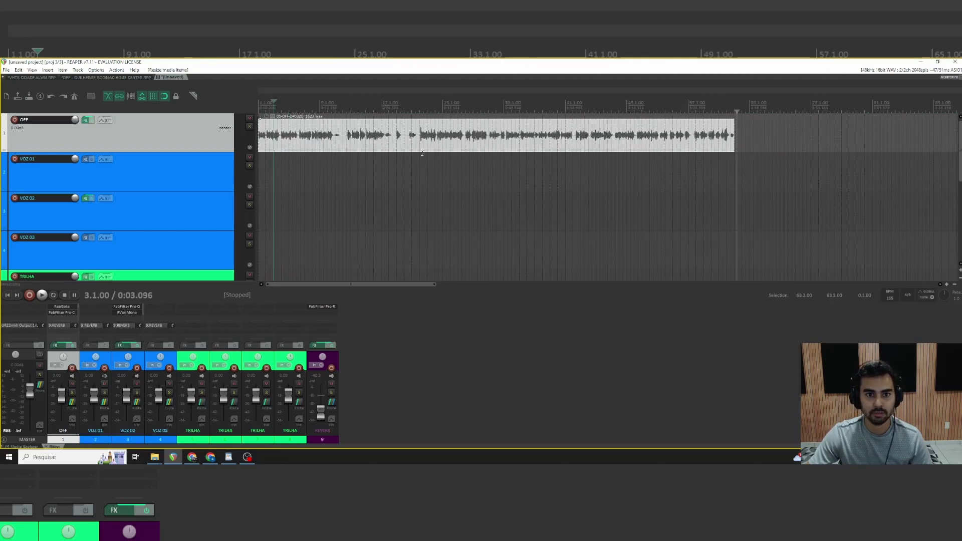
{"action": "left_click", "coordinate": [420, 153]}
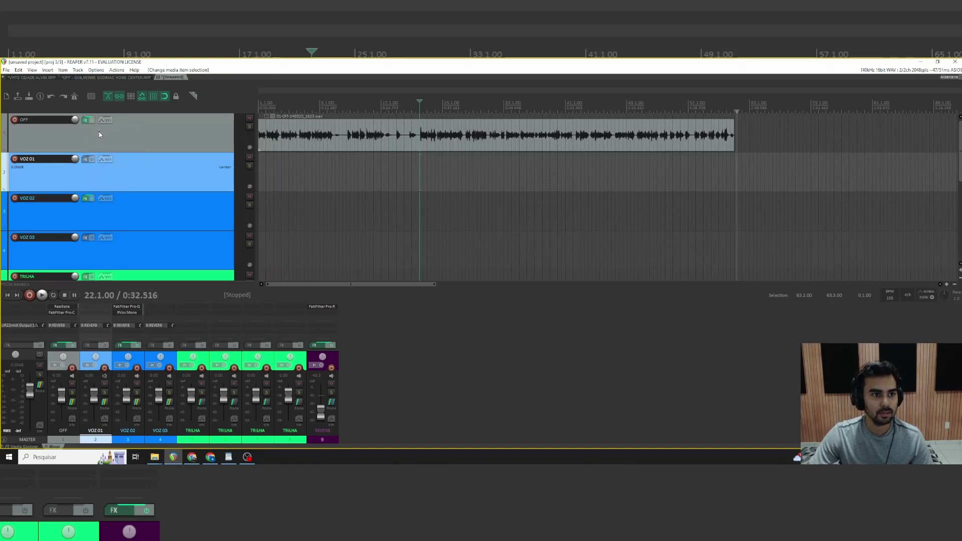
{"action": "left_click", "coordinate": [86, 122]}
{"action": "key", "text": "space"}
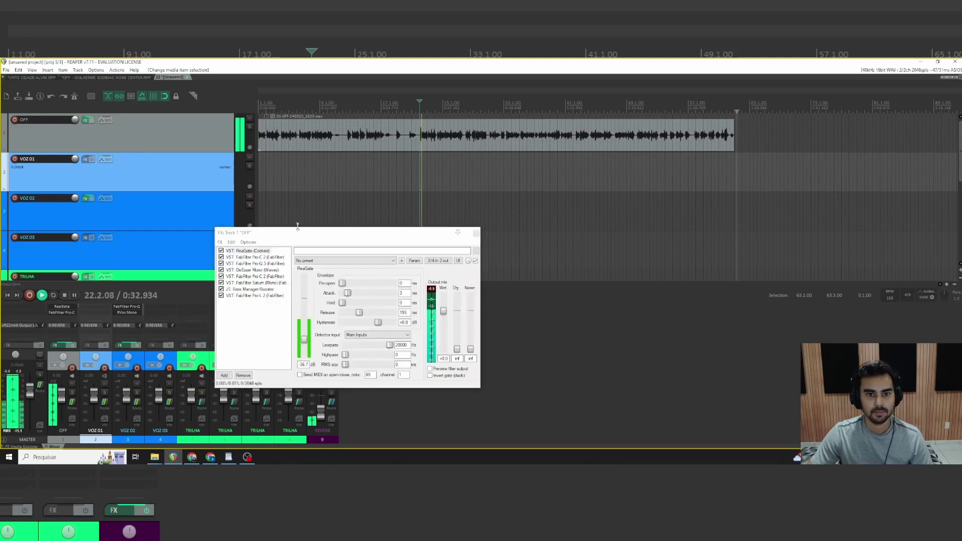
{"action": "left_click", "coordinate": [260, 258]}
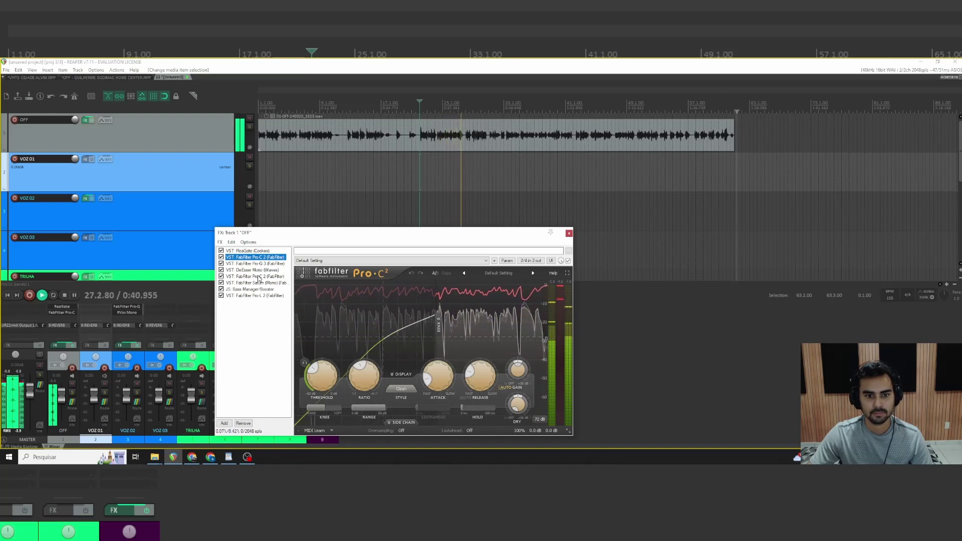
- In the OFF track's Pro-Q 3 equalizer, lower the gain of the 156 Hz band to about +2.57 dB
{"action": "left_click", "coordinate": [271, 264]}
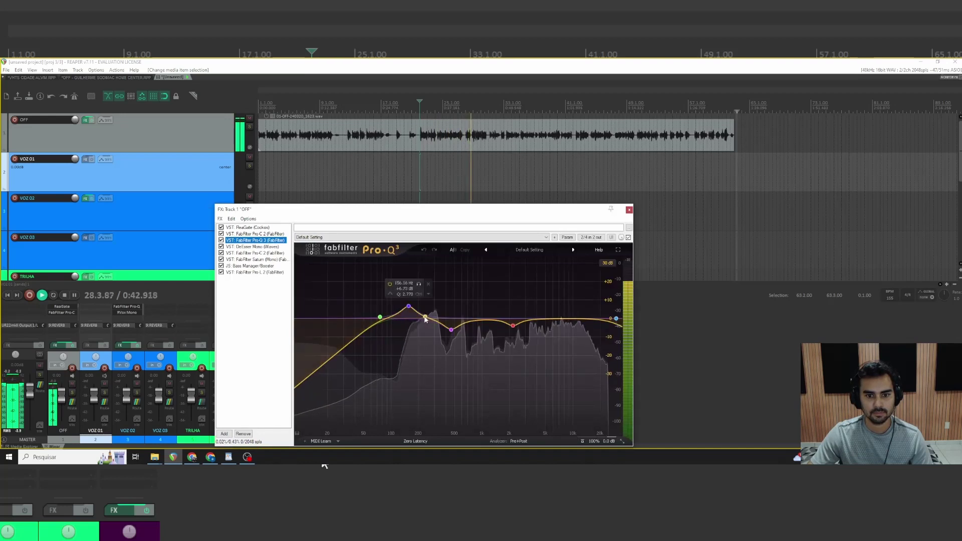
{"action": "left_click", "coordinate": [408, 306]}
{"action": "left_click_drag", "start_coordinate": [410, 406], "coordinate": [410, 421]}
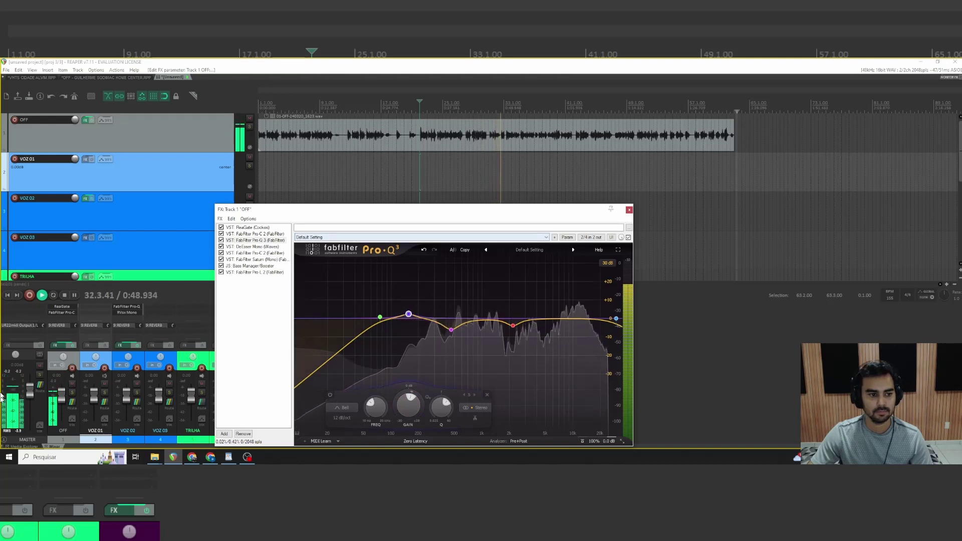
{"action": "key", "text": "space"}
{"action": "mouse_move", "coordinate": [456, 364]}
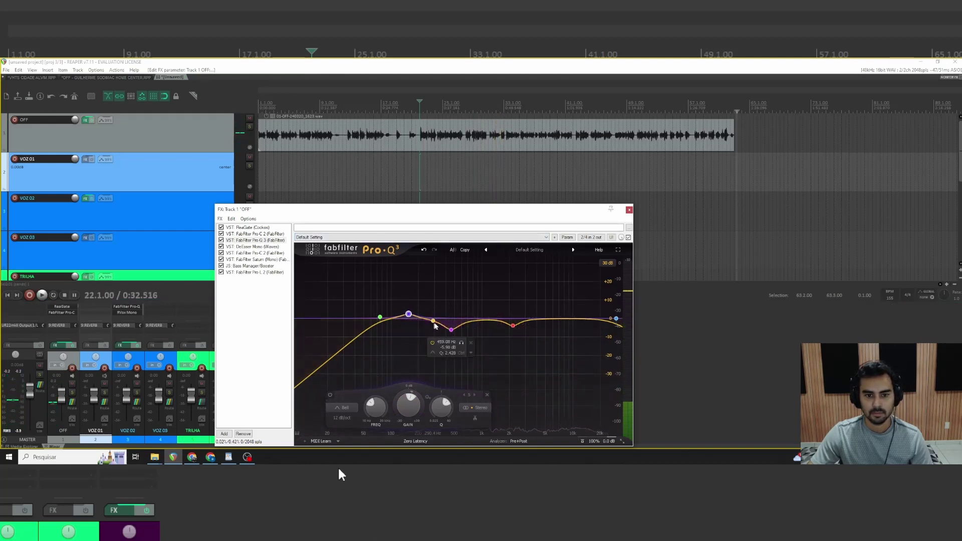
{"action": "mouse_move", "coordinate": [414, 314]}
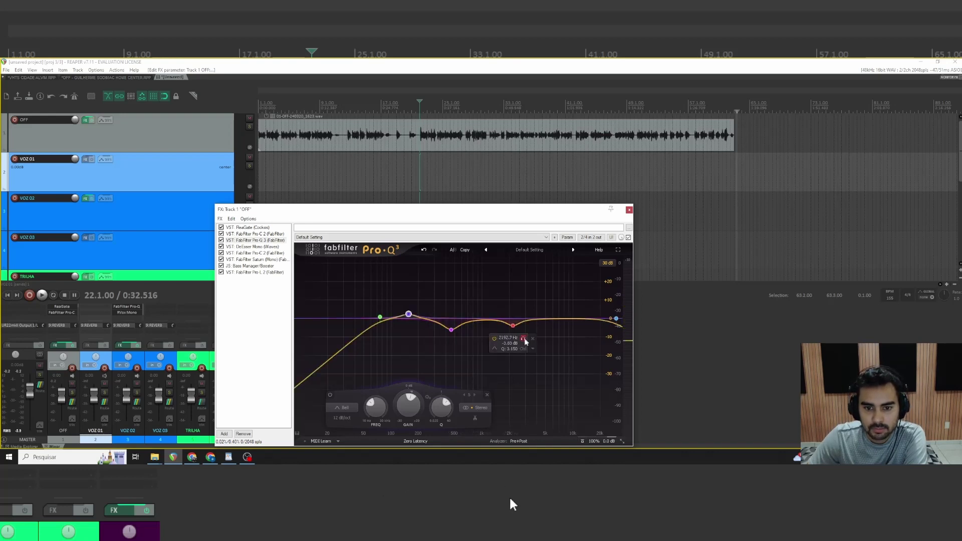
{"action": "left_click", "coordinate": [522, 340]}
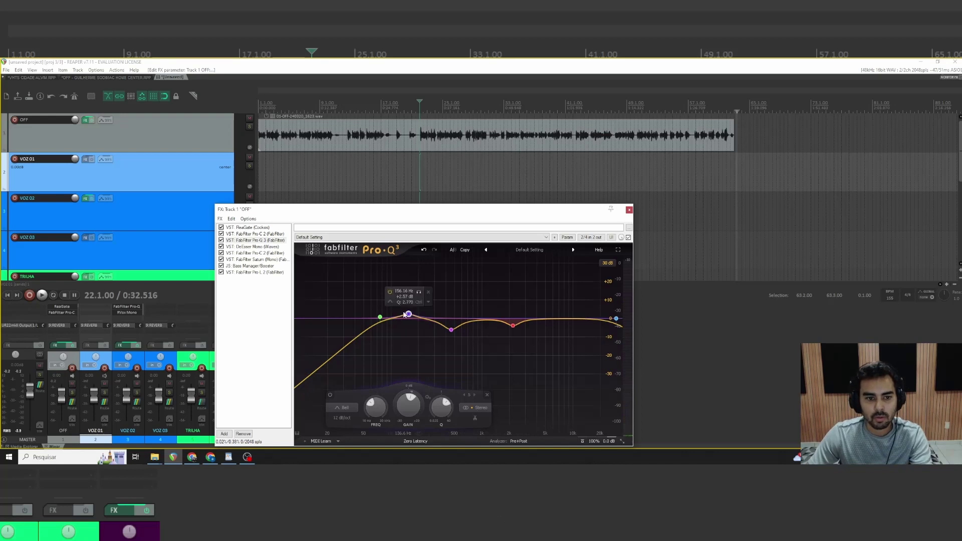
- Raise the threshold of the OFF track's Waves DeEsser slightly
{"action": "left_click", "coordinate": [254, 247]}
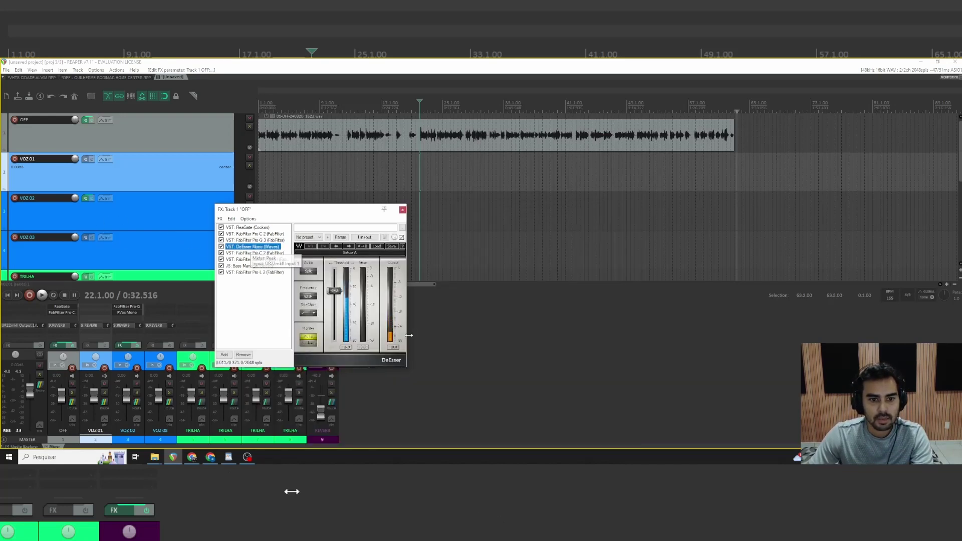
{"action": "left_click_drag", "start_coordinate": [339, 296], "coordinate": [339, 294]}
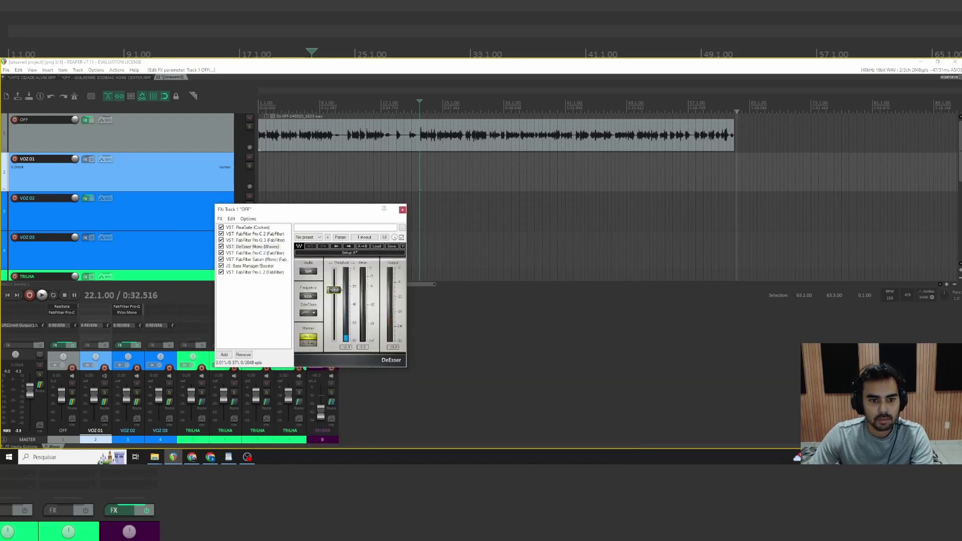
- Review the settings of the OFF track's plugins from both Pro-C 2 compressors through Saturn, Bass Manager/Booster and Pro-L 2
{"action": "left_click", "coordinate": [273, 252]}
{"action": "left_click", "coordinate": [265, 235]}
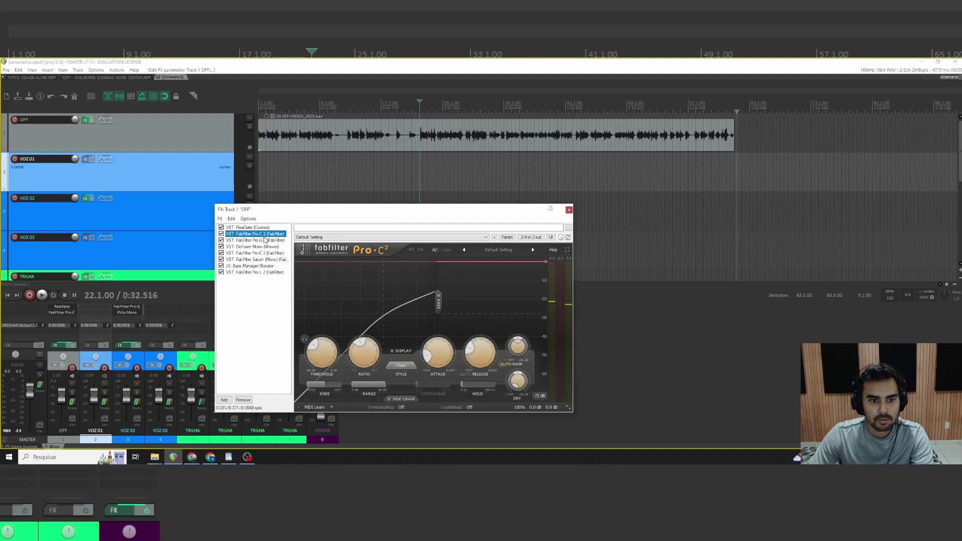
{"action": "left_click", "coordinate": [264, 241]}
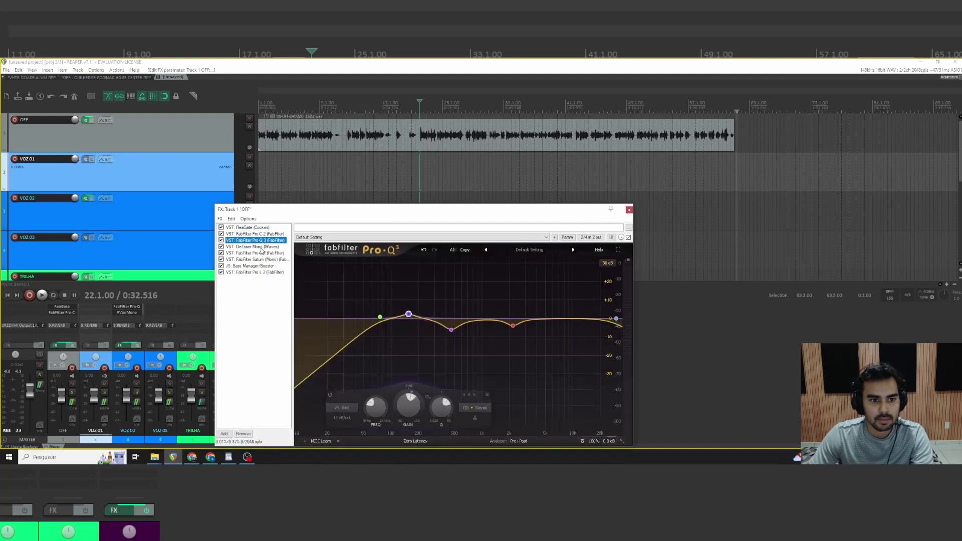
{"action": "left_click", "coordinate": [260, 247]}
{"action": "left_click", "coordinate": [261, 254]}
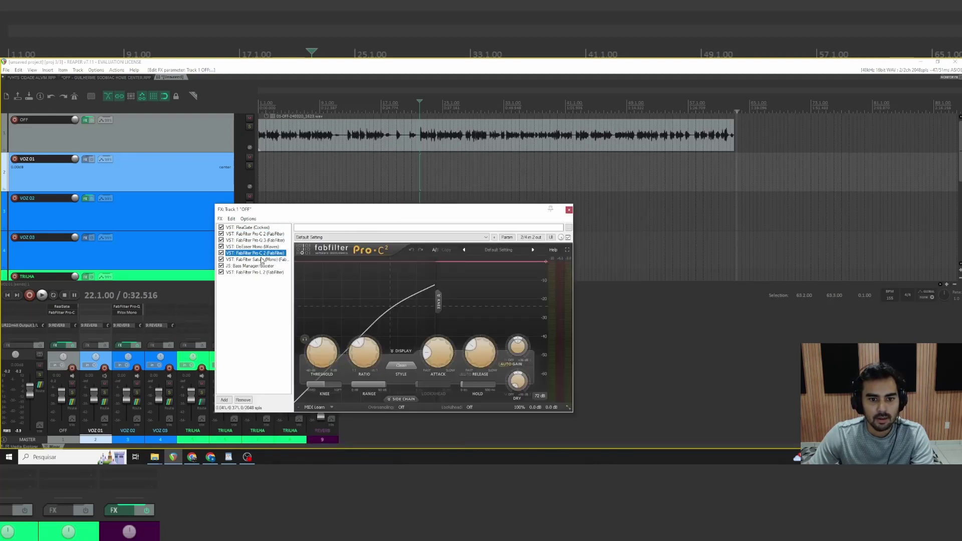
{"action": "left_click", "coordinate": [260, 260]}
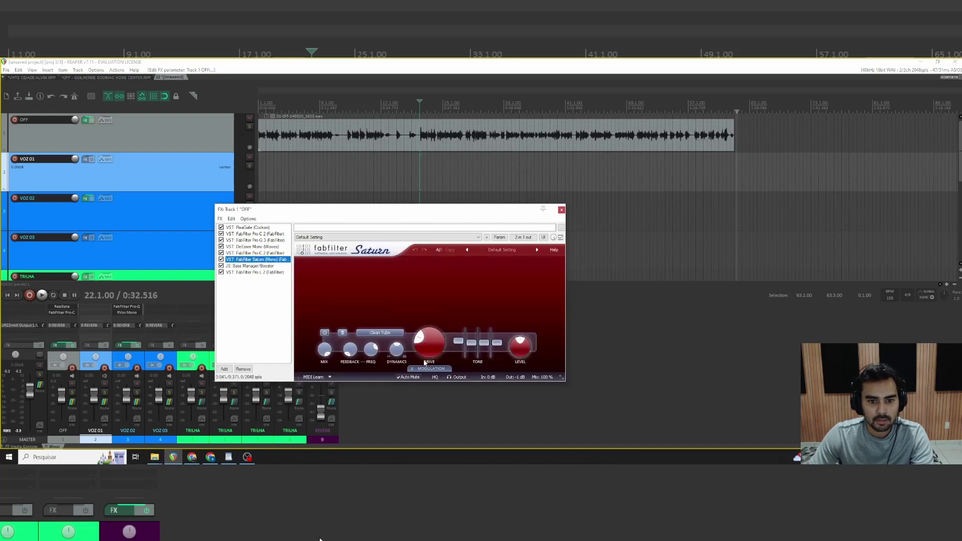
{"action": "mouse_move", "coordinate": [427, 352]}
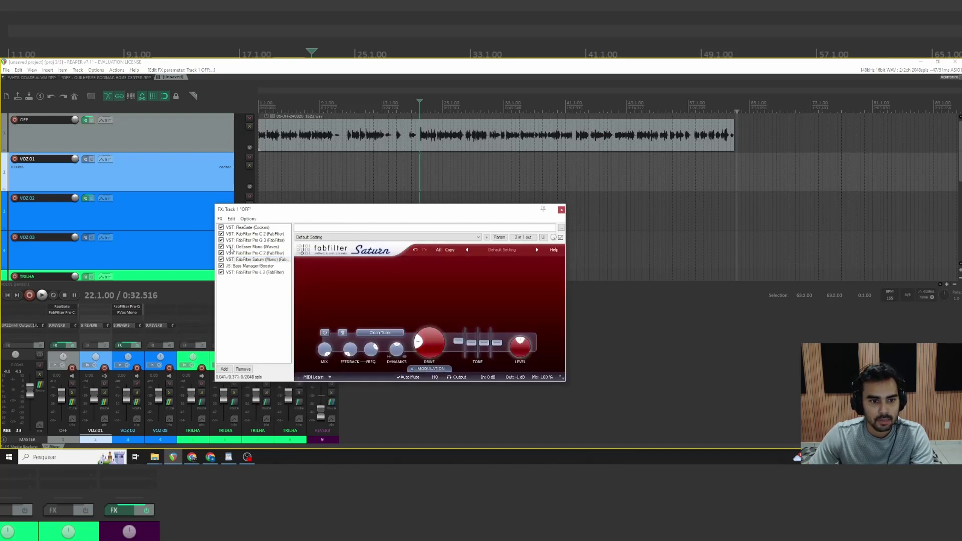
{"action": "left_click", "coordinate": [248, 266]}
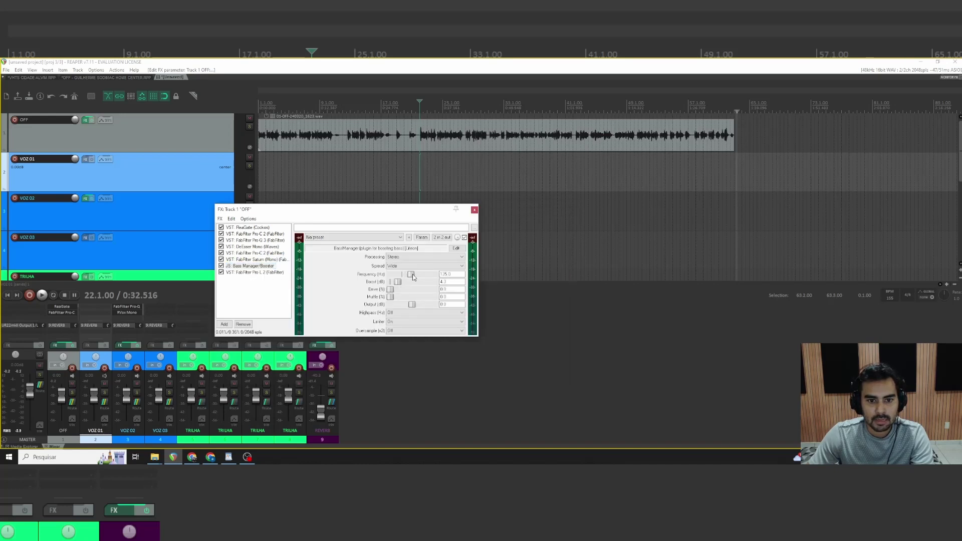
{"action": "left_click", "coordinate": [265, 273]}
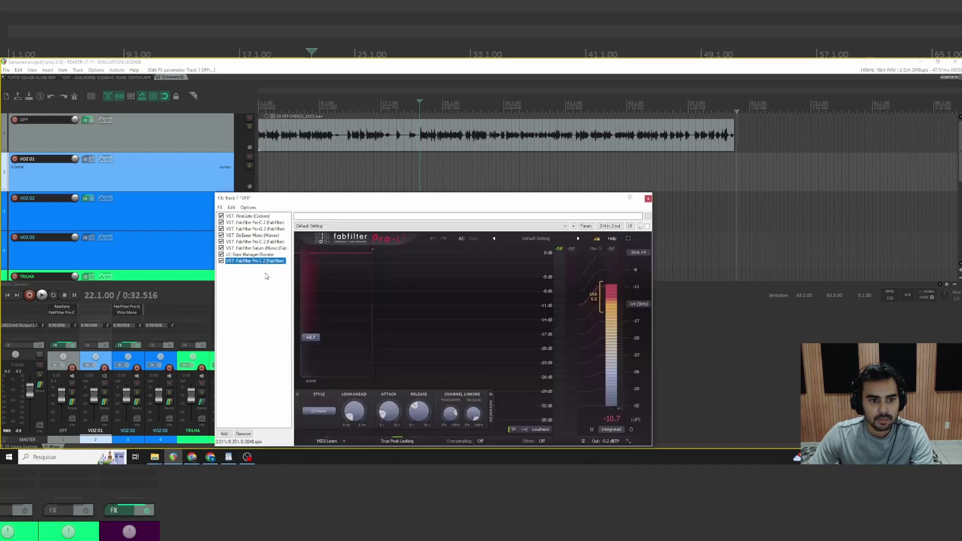
- Close the OFF track's FX chain and listen briefly to the processed voice from 28.3.00
{"action": "left_click", "coordinate": [469, 162]}
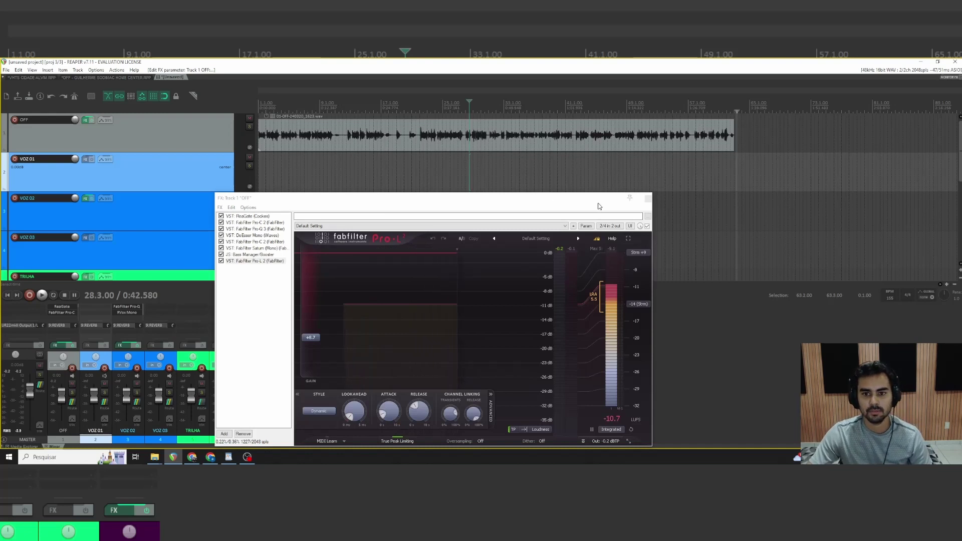
{"action": "left_click", "coordinate": [648, 198]}
{"action": "scroll", "coordinate": [560, 189], "scroll_direction": "down", "scroll_amount": 5}
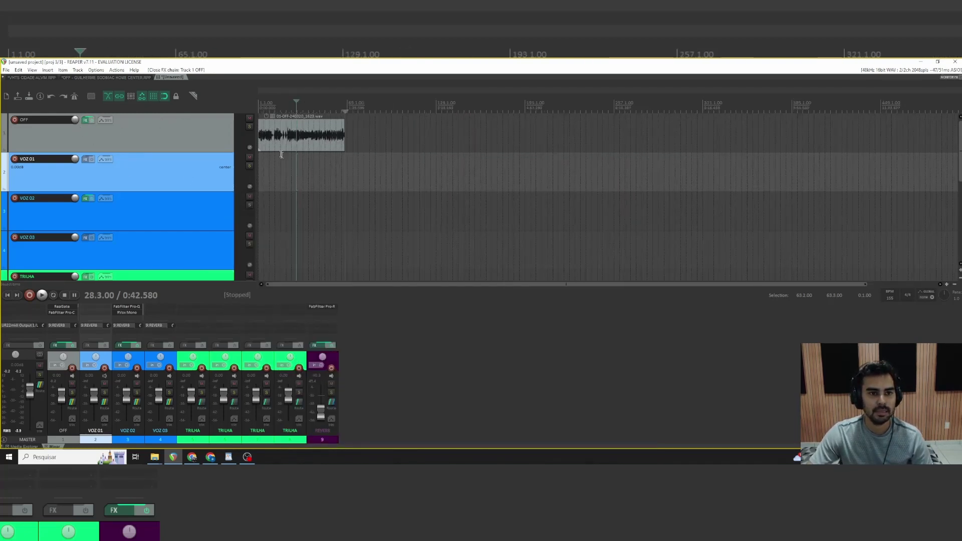
{"action": "scroll", "coordinate": [350, 170], "scroll_direction": "up", "scroll_amount": 5}
{"action": "key", "text": "space"}
{"action": "scroll", "coordinate": [358, 162], "scroll_direction": "down", "scroll_amount": 4}
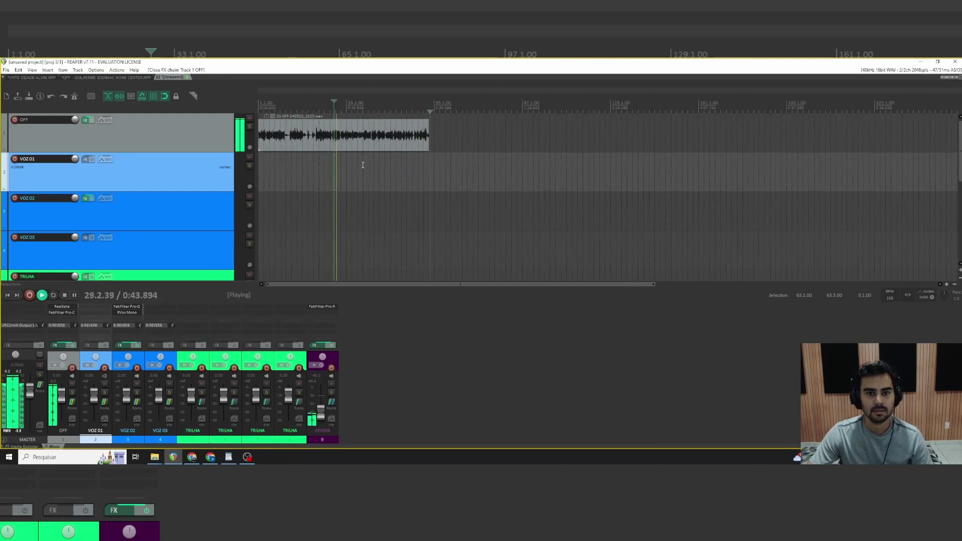
{"action": "key", "text": "space"}
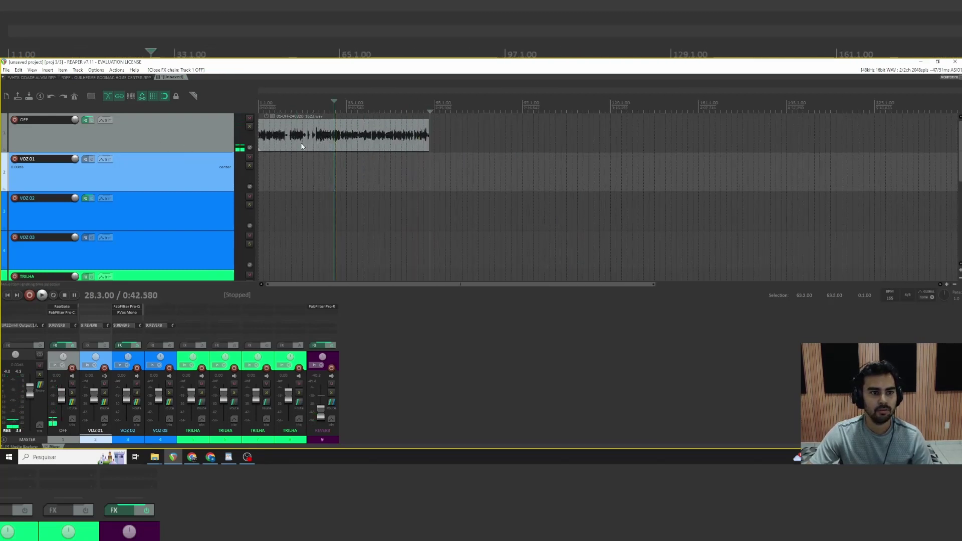
- Copy the voice recording from the OFF track to the start of the VOZ 01 track and mute the OFF track
{"action": "left_click_drag", "start_coordinate": [302, 146], "coordinate": [305, 170]}
{"action": "left_click", "coordinate": [248, 118]}
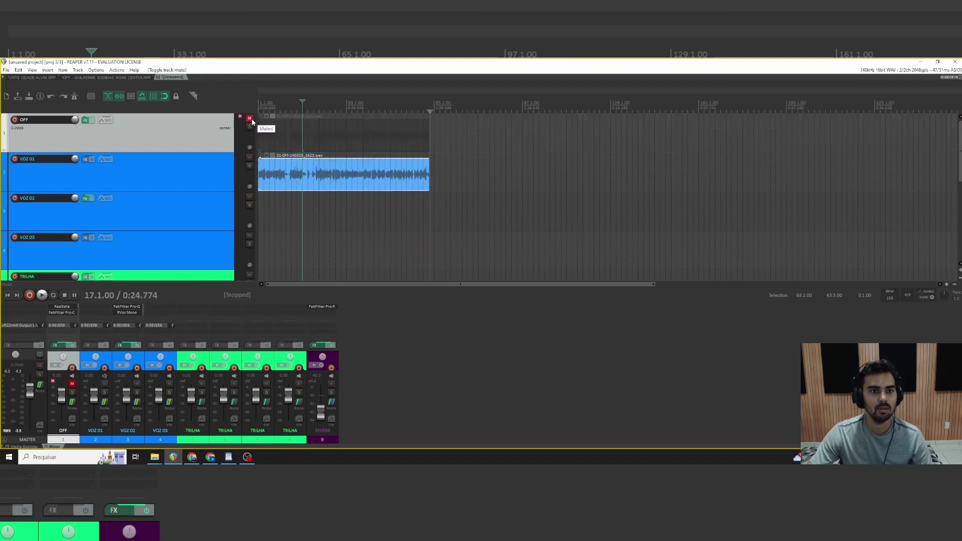
{"action": "scroll", "coordinate": [304, 155], "scroll_direction": "up", "scroll_amount": 3}
{"action": "scroll", "coordinate": [303, 173], "scroll_direction": "down", "scroll_amount": 2}
{"action": "left_click", "coordinate": [301, 178]}
{"action": "scroll", "coordinate": [296, 178], "scroll_direction": "down", "scroll_amount": 4}
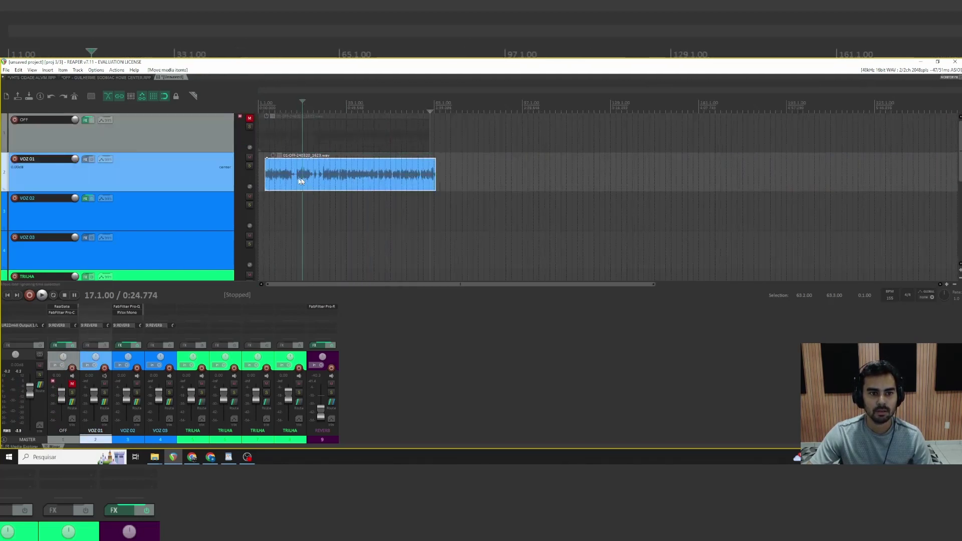
{"action": "left_click", "coordinate": [271, 180]}
{"action": "scroll", "coordinate": [276, 183], "scroll_direction": "up", "scroll_amount": 4}
{"action": "scroll", "coordinate": [402, 171], "scroll_direction": "down", "scroll_amount": 3}
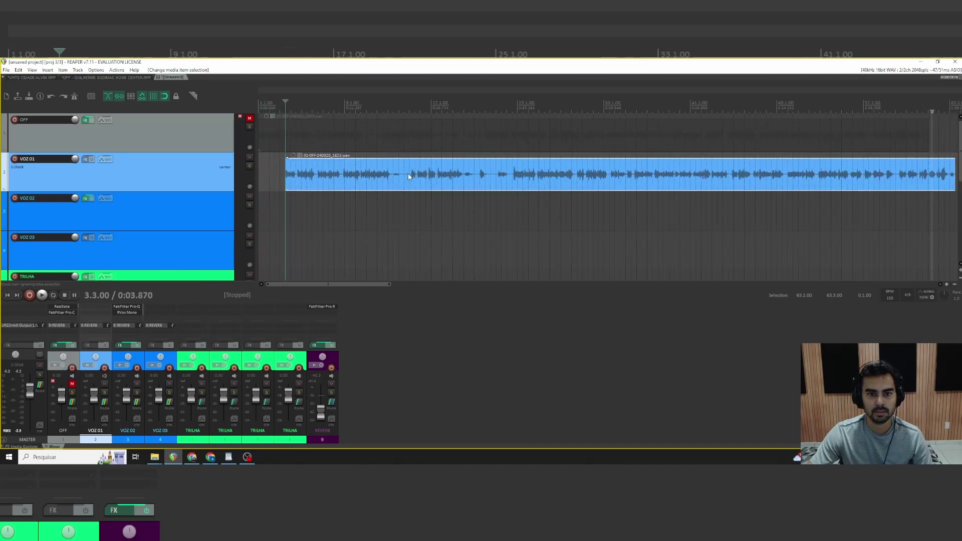
{"action": "left_click_drag", "start_coordinate": [411, 178], "coordinate": [375, 182]}
{"action": "scroll", "coordinate": [367, 179], "scroll_direction": "down", "scroll_amount": 3}
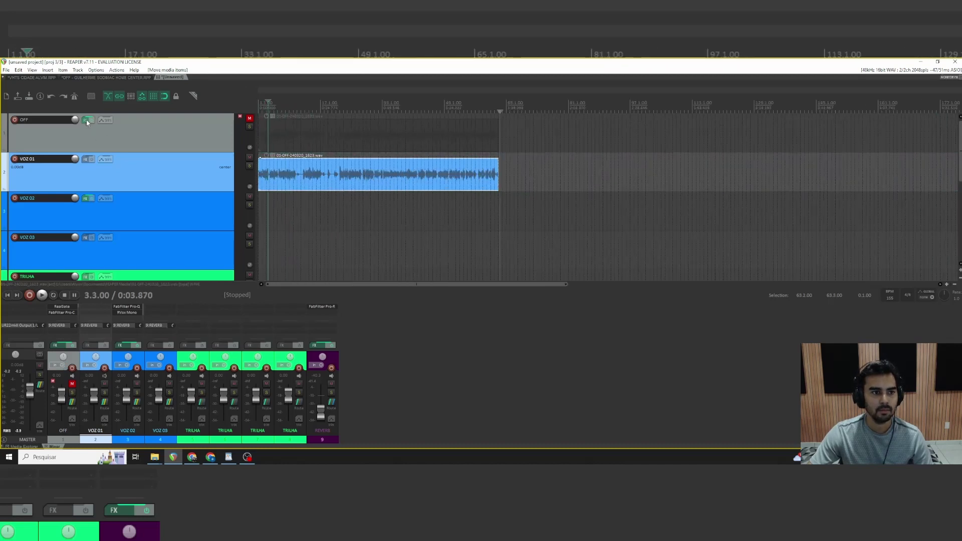
- Copy the OFF track's whole FX chain onto the audio item on VOZ 01 and close the item's FX window
{"action": "left_click_drag", "start_coordinate": [275, 174], "coordinate": [275, 175]}
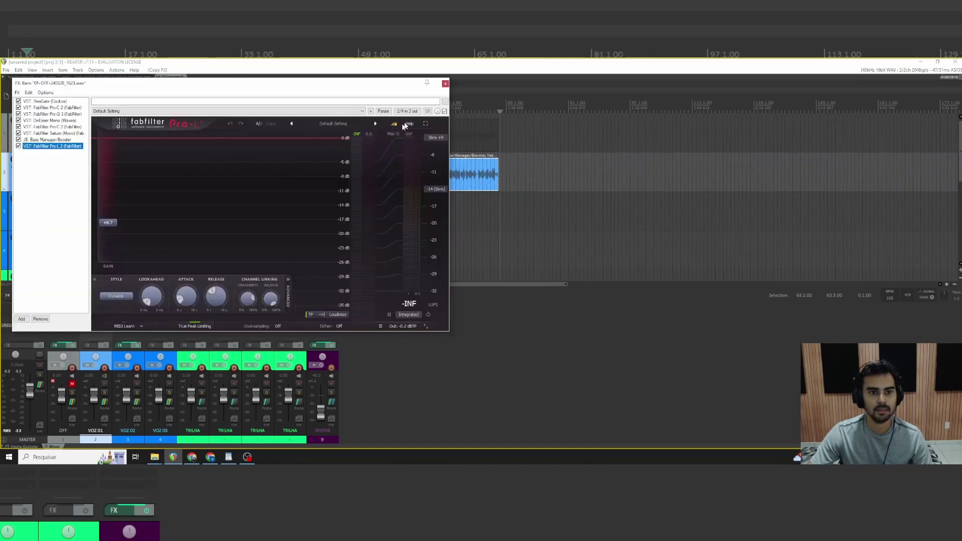
{"action": "left_click", "coordinate": [445, 83]}
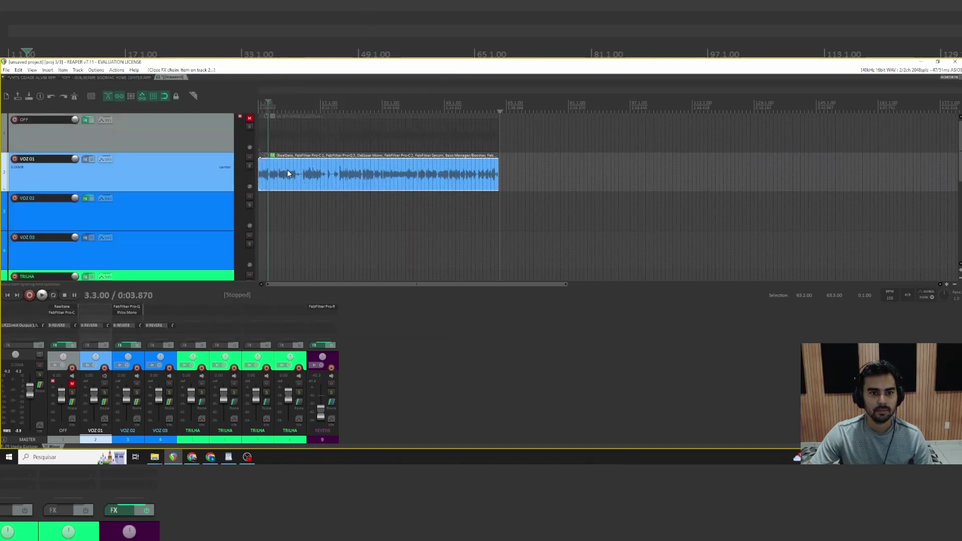
- Glue the VOZ 01 item so that its FX chain is rendered into the audio
{"action": "right_click", "coordinate": [288, 174]}
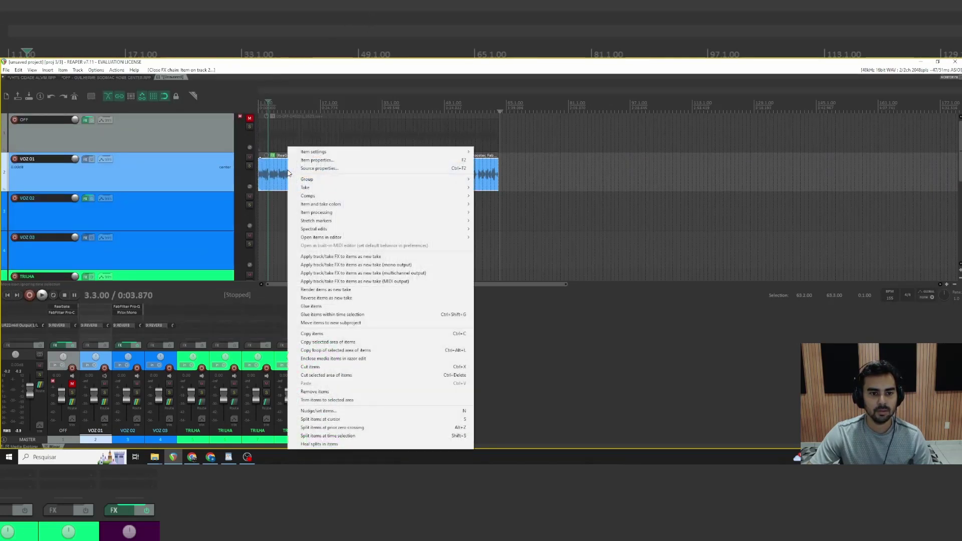
{"action": "left_click", "coordinate": [331, 307]}
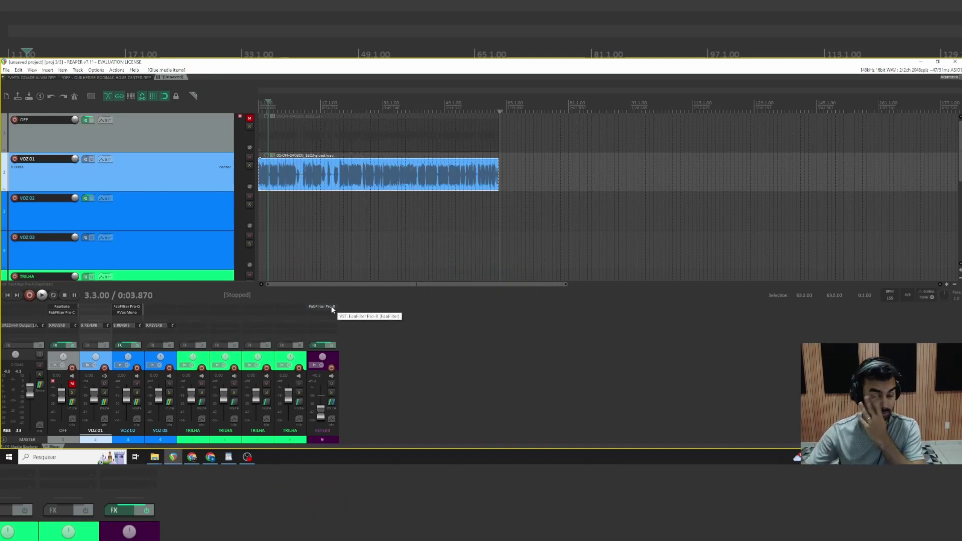
{"action": "scroll", "coordinate": [289, 180], "scroll_direction": "up", "scroll_amount": 5}
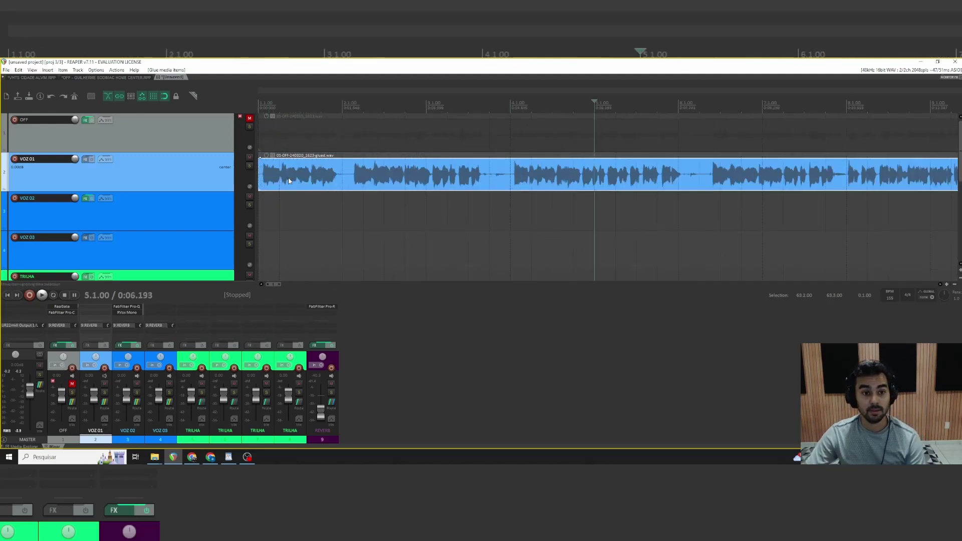
- Turn off snapping and trim the start of the glued VOZ 01 item to about 0:00.344, just before the first word
{"action": "mouse_move", "coordinate": [288, 180]}
{"action": "left_mouse_down"}
{"action": "mouse_move", "coordinate": [309, 179]}
{"action": "mouse_move", "coordinate": [294, 183]}
{"action": "left_mouse_up"}
{"action": "scroll", "coordinate": [292, 181], "scroll_direction": "down", "scroll_amount": 10}
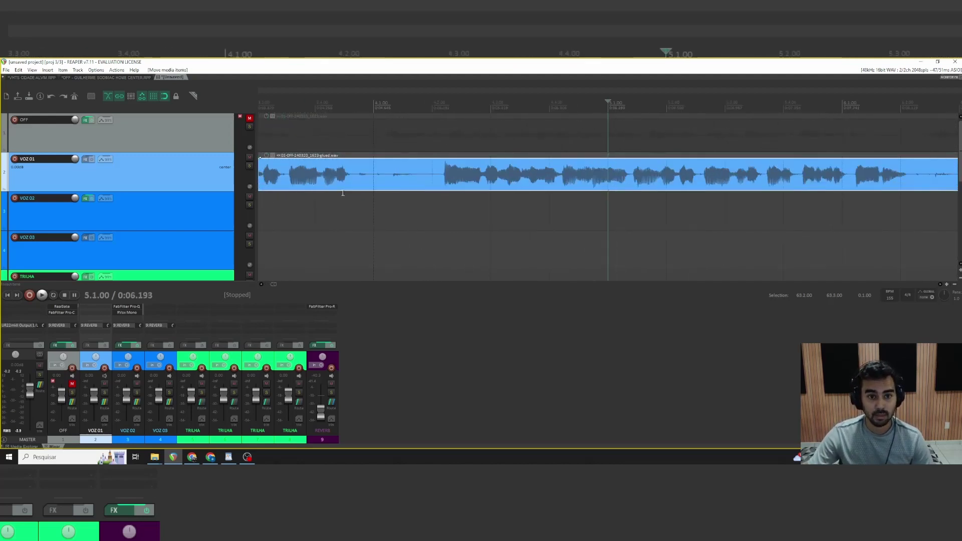
{"action": "left_click_drag", "start_coordinate": [292, 176], "coordinate": [332, 172]}
{"action": "scroll", "coordinate": [300, 176], "scroll_direction": "up", "scroll_amount": 8}
{"action": "scroll", "coordinate": [304, 176], "scroll_direction": "up", "scroll_amount": 2}
{"action": "left_click", "coordinate": [306, 177]}
{"action": "scroll", "coordinate": [326, 180], "scroll_direction": "up", "scroll_amount": 3}
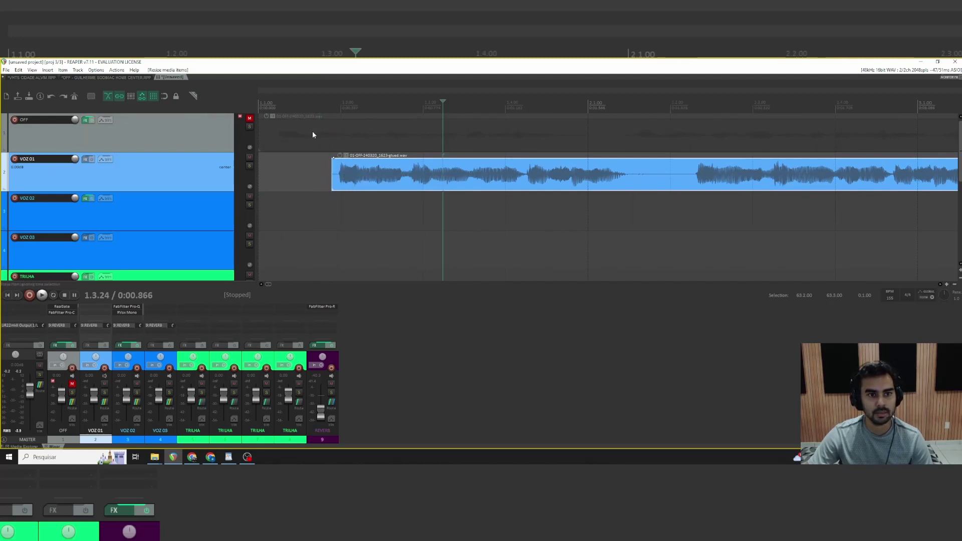
{"action": "scroll", "coordinate": [384, 187], "scroll_direction": "down", "scroll_amount": 6}
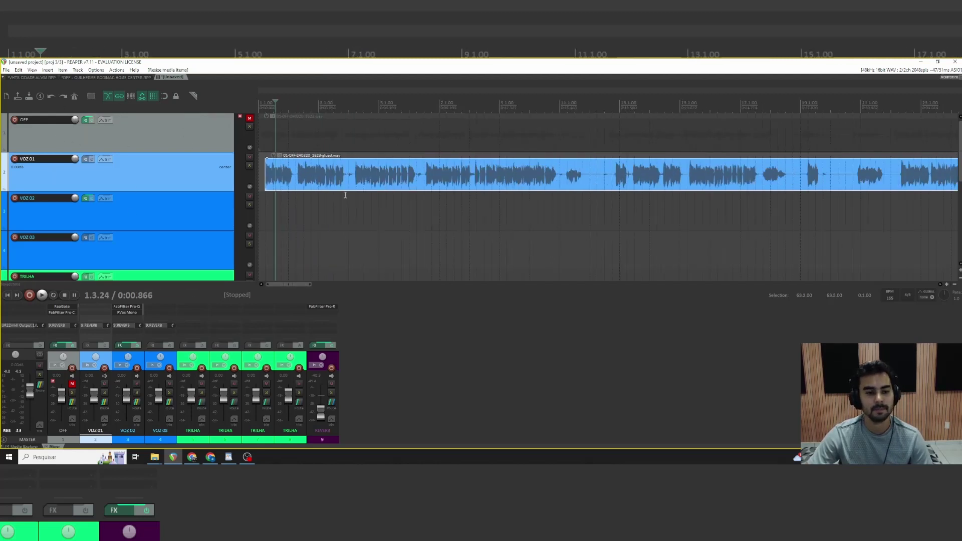
{"action": "left_click", "coordinate": [275, 175]}
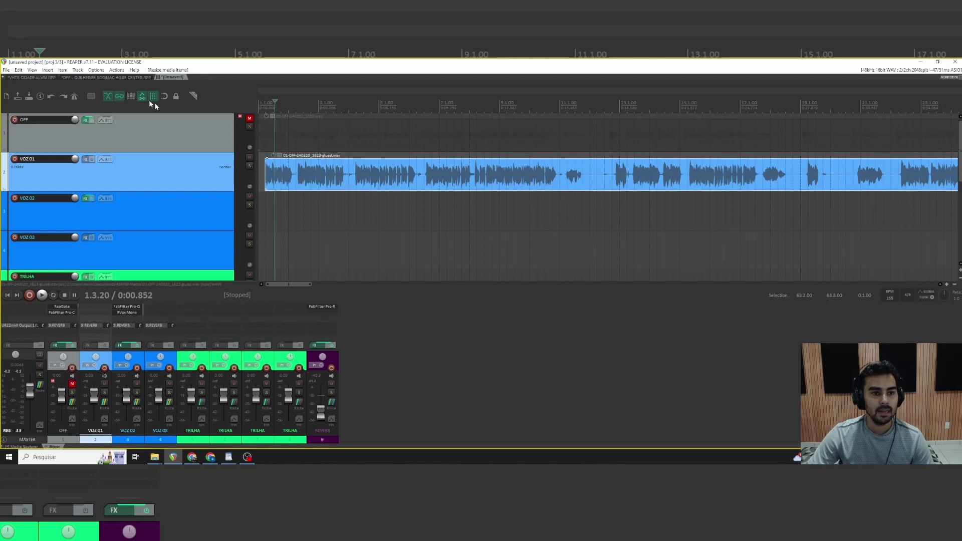
- Save the project as "SPOT - REDE MOVIMENTAÇÃO KAIRÓS FM" in the PROJETOS 2024 folder on the SSD 1T (G:) drive, with its own subdirectory
{"action": "left_click", "coordinate": [8, 72]}
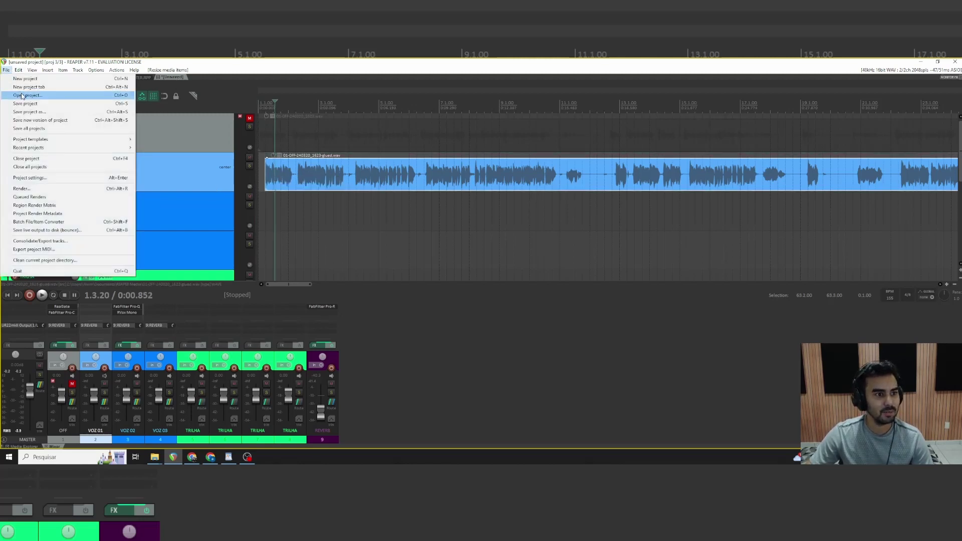
{"action": "left_click", "coordinate": [20, 117]}
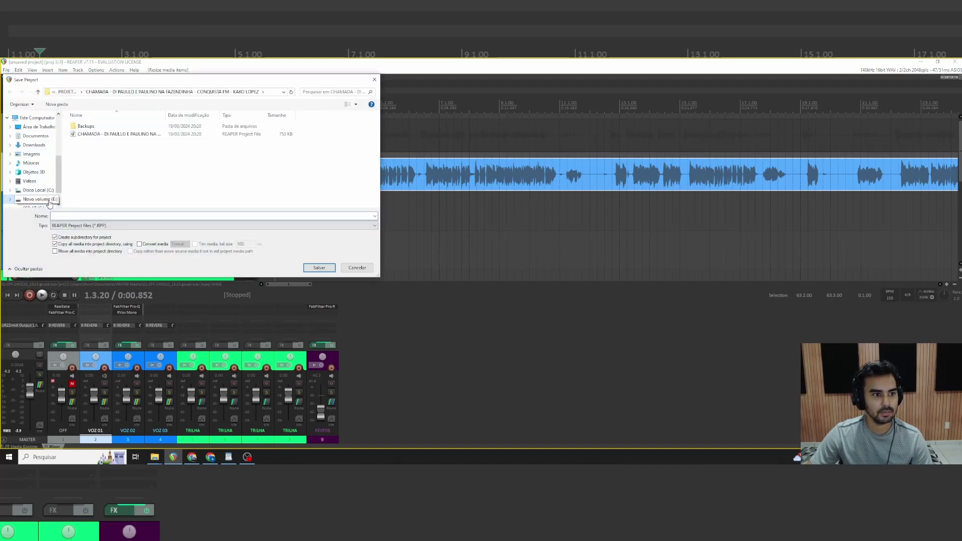
{"action": "scroll", "coordinate": [50, 201], "scroll_direction": "down", "scroll_amount": 1}
{"action": "left_click", "coordinate": [33, 187]}
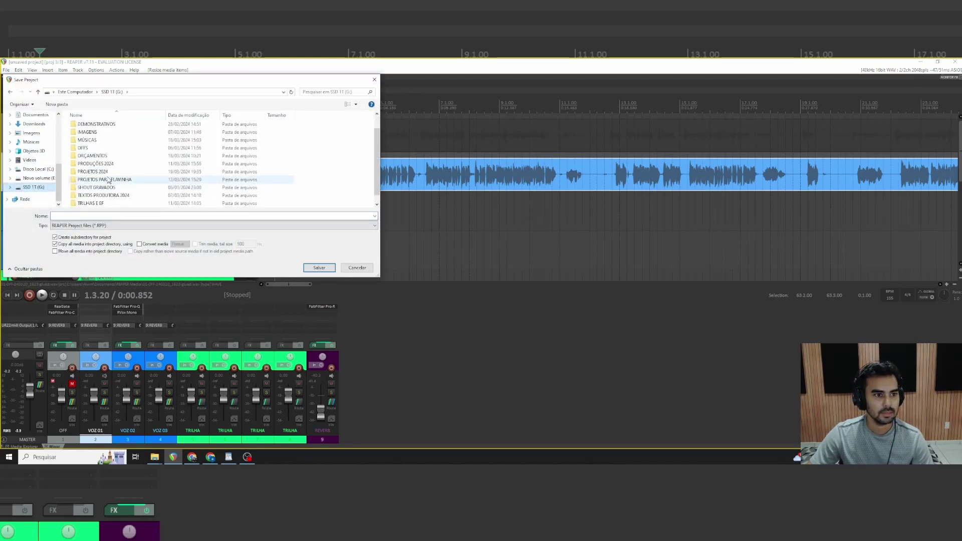
{"action": "double_click", "coordinate": [92, 171]}
{"action": "left_click", "coordinate": [96, 216]}
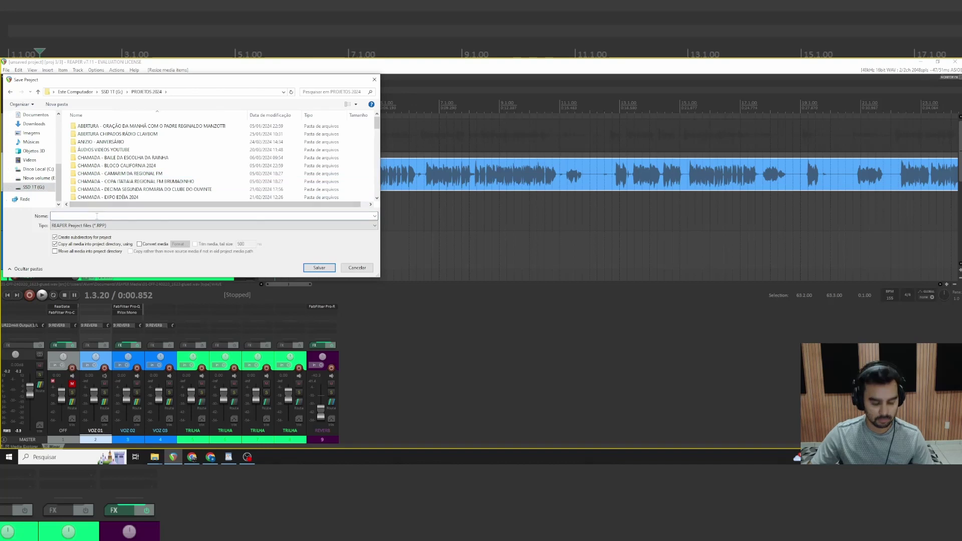
{"action": "type", "text": "SPOT"}
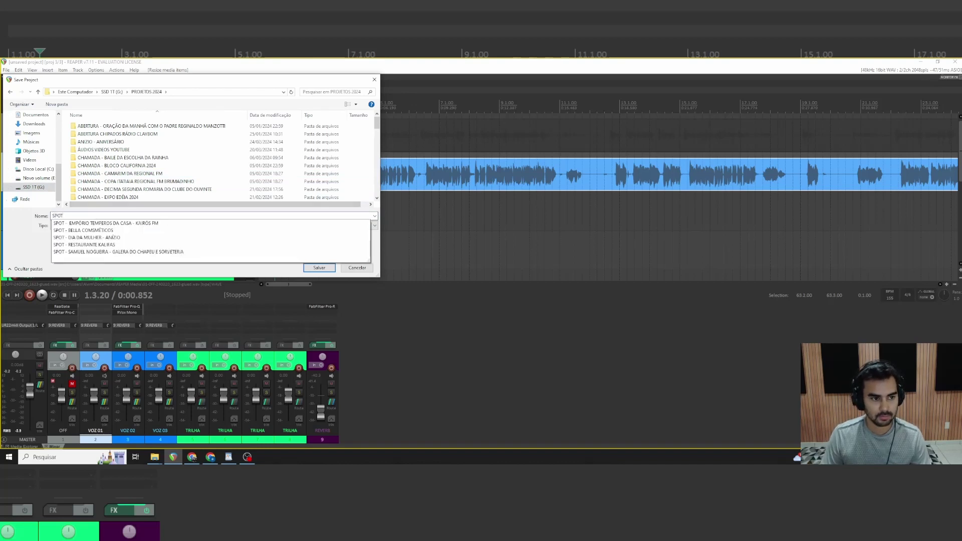
{"action": "type", "text": " - REDE MOVIMENTAÇÃO KAIROS FM"}
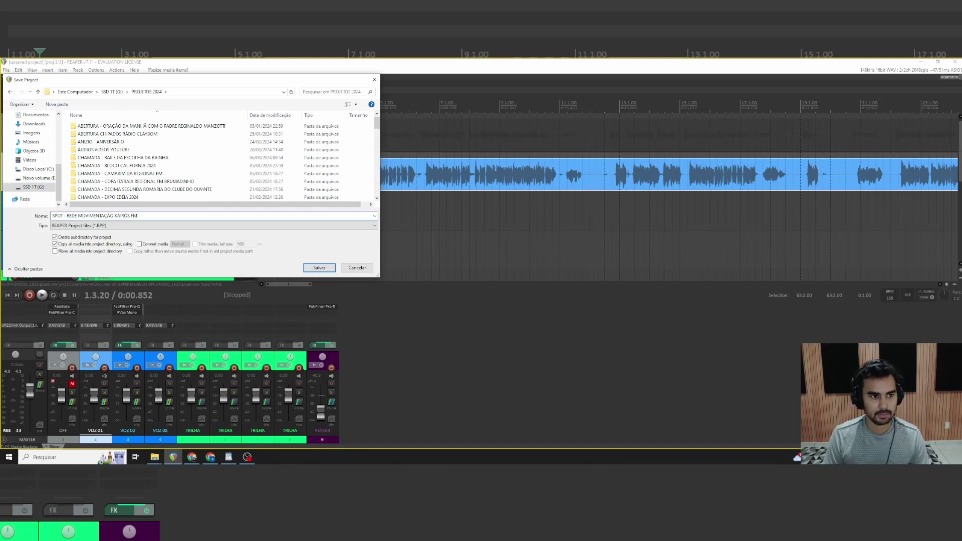
{"action": "key", "text": "Return"}
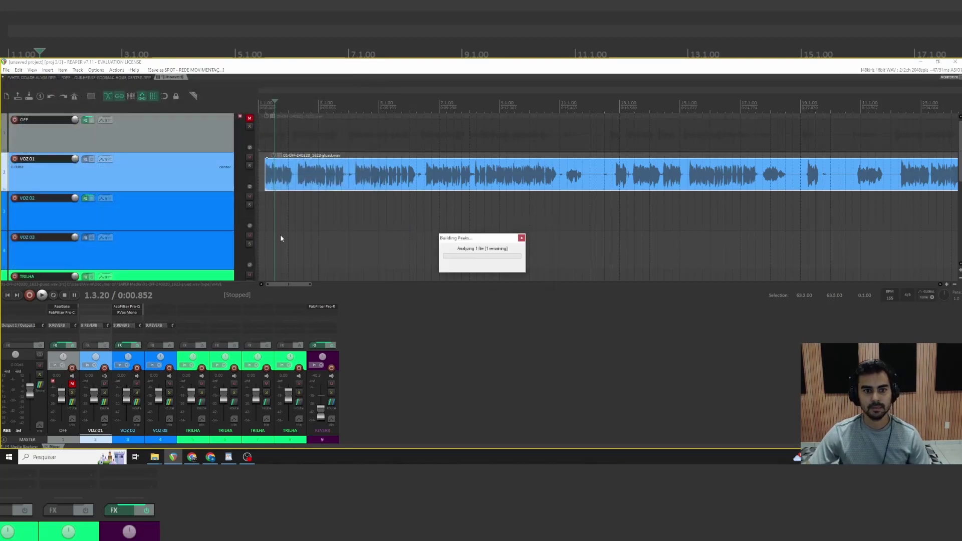
- Raise the volume of the VOZ 01 item by 1.70 dB
{"action": "left_click", "coordinate": [300, 179]}
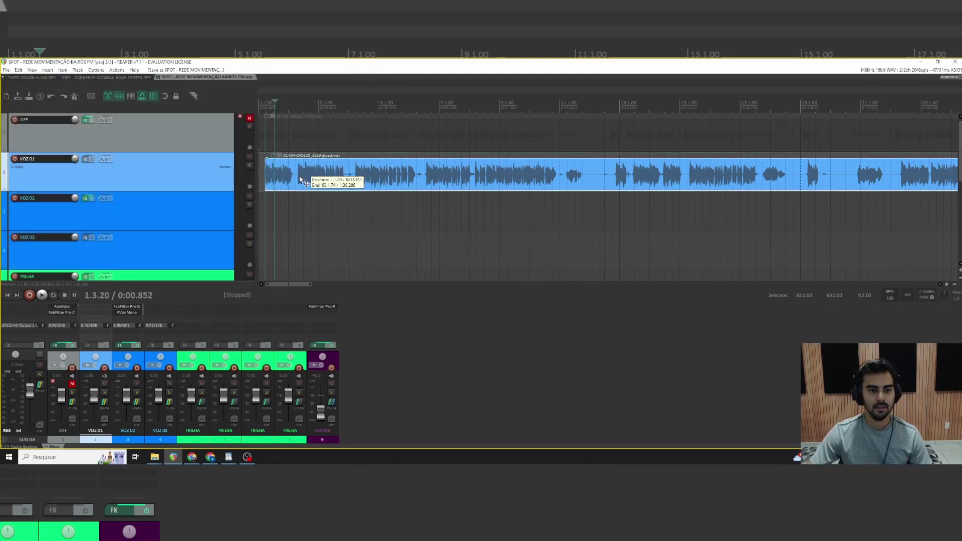
{"action": "scroll", "coordinate": [314, 181], "scroll_direction": "down", "scroll_amount": 2}
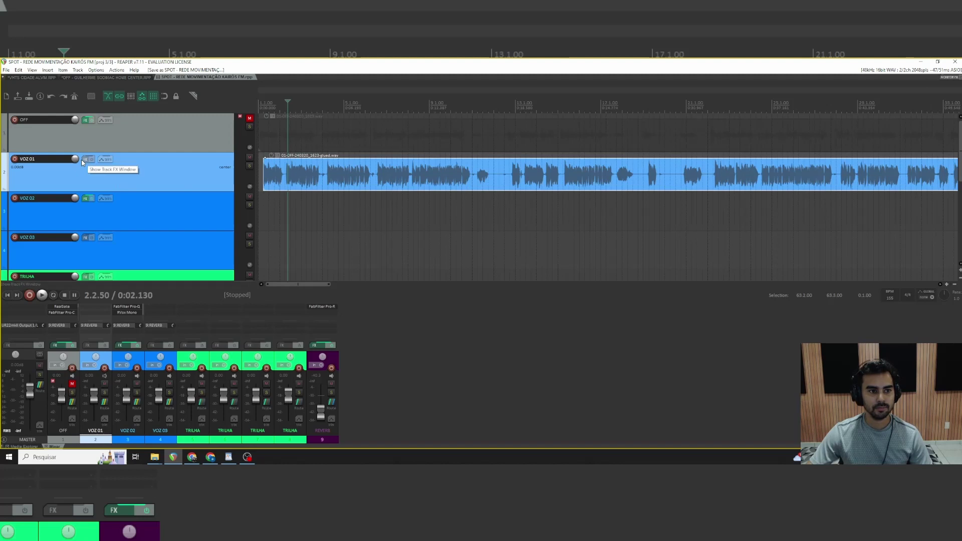
{"action": "left_click", "coordinate": [283, 181]}
{"action": "scroll", "coordinate": [290, 173], "scroll_direction": "up", "scroll_amount": 4}
{"action": "left_click_drag", "start_coordinate": [296, 161], "coordinate": [290, 149]}
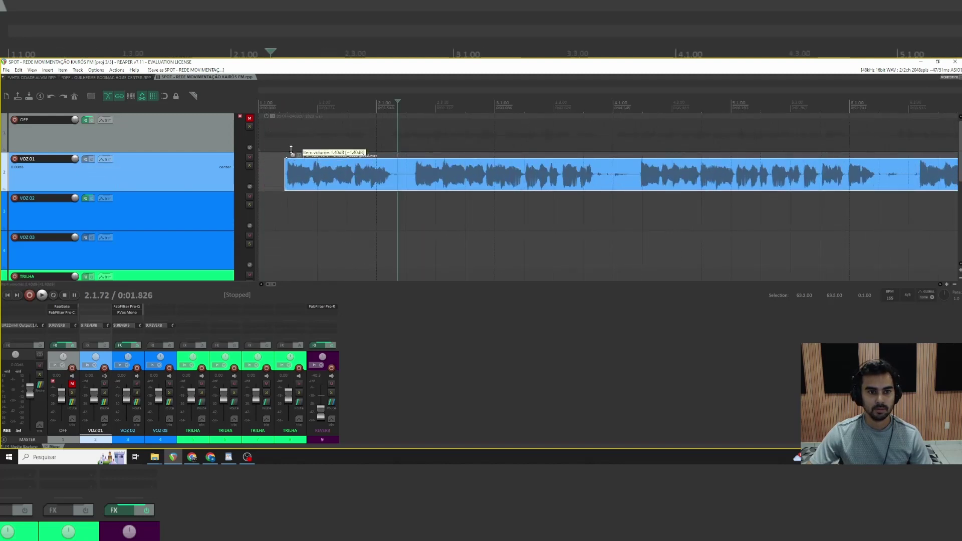
{"action": "left_click", "coordinate": [288, 208]}
{"action": "scroll", "coordinate": [507, 238], "scroll_direction": "up", "scroll_amount": 2}
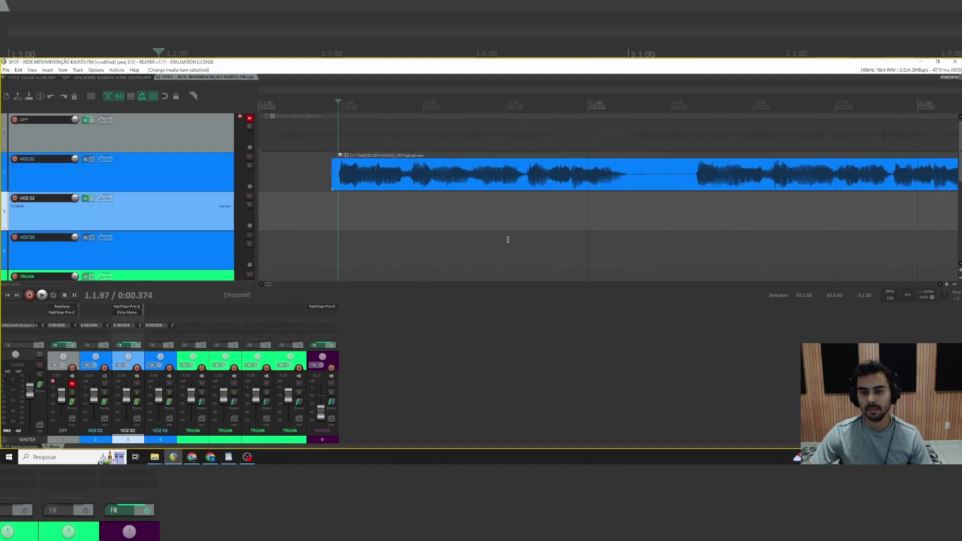
{"action": "scroll", "coordinate": [511, 235], "scroll_direction": "down", "scroll_amount": 3}
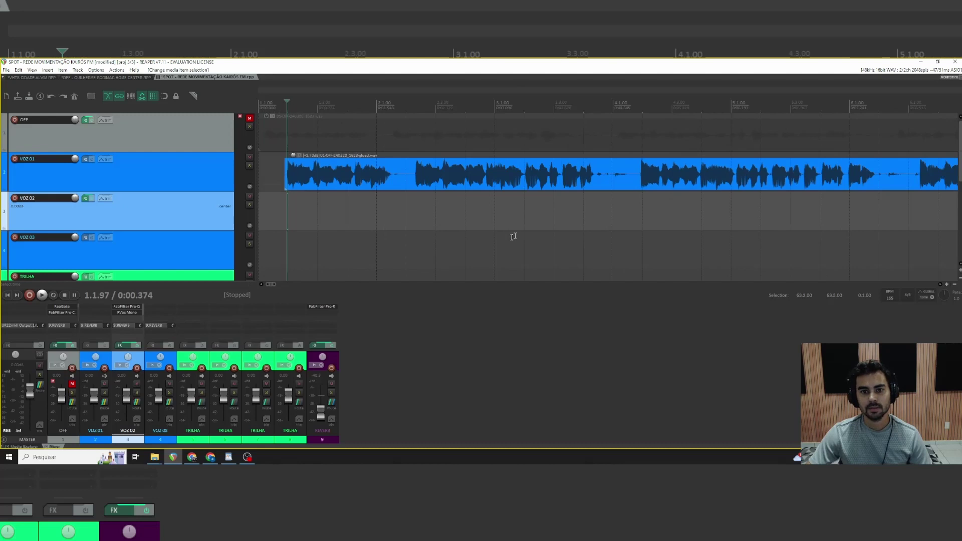
- Listen to the VOZ 01 recording at several points up to about bar 22 to compare the takes
{"action": "left_click", "coordinate": [450, 203]}
{"action": "key", "text": "space"}
{"action": "left_click", "coordinate": [585, 211]}
{"action": "scroll", "coordinate": [651, 210], "scroll_direction": "down", "scroll_amount": 1}
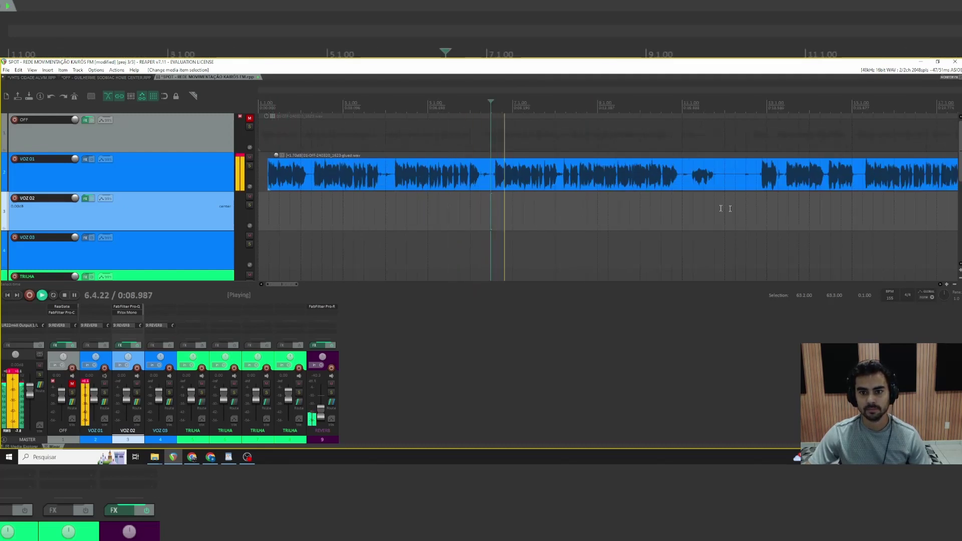
{"action": "left_click", "coordinate": [762, 207]}
{"action": "scroll", "coordinate": [751, 205], "scroll_direction": "up", "scroll_amount": 3}
{"action": "left_click", "coordinate": [643, 202]}
{"action": "scroll", "coordinate": [641, 203], "scroll_direction": "down", "scroll_amount": 2}
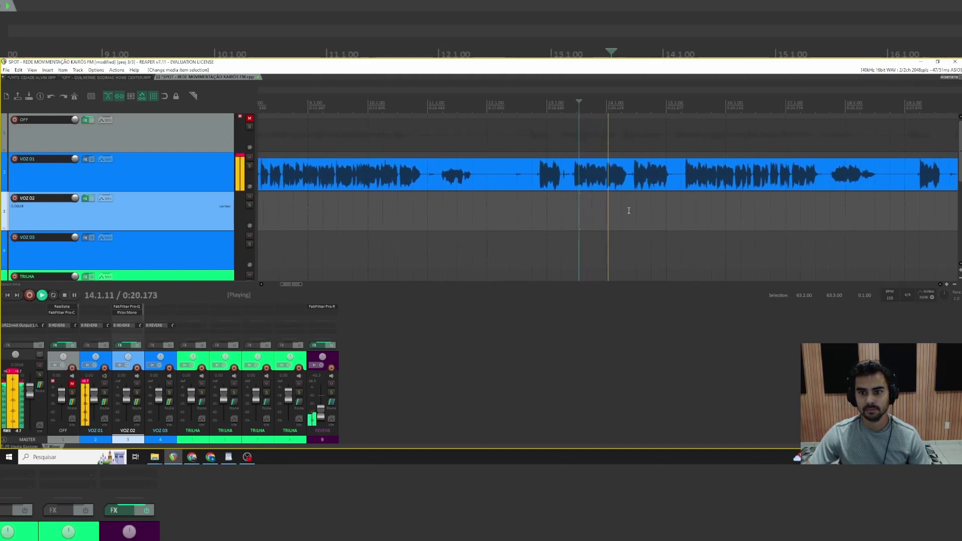
{"action": "scroll", "coordinate": [649, 210], "scroll_direction": "down", "scroll_amount": 3}
{"action": "left_click", "coordinate": [708, 206]}
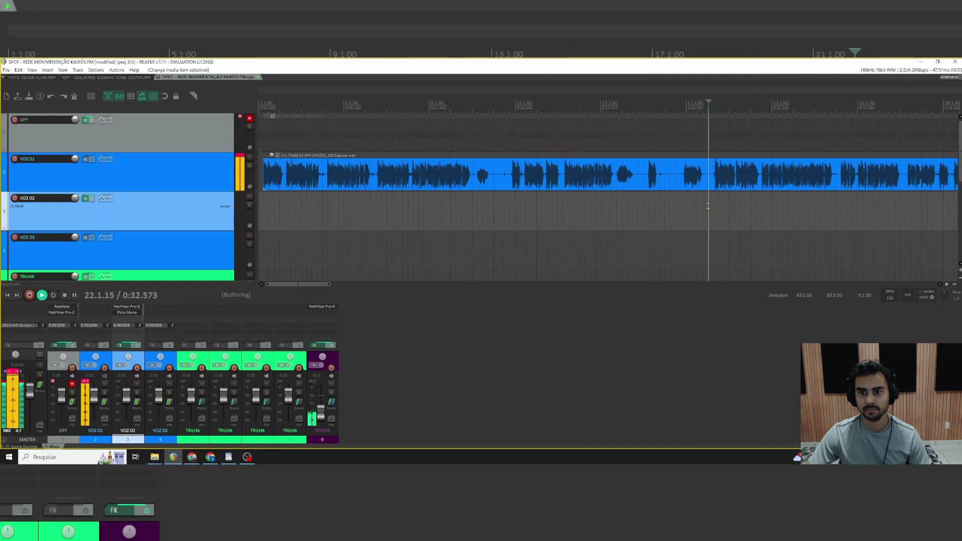
- Remove the part of the VOZ 01 recording before about 22.4.62 and move the remaining audio to the project start
{"action": "scroll", "coordinate": [626, 189], "scroll_direction": "up", "scroll_amount": 4}
{"action": "left_click", "coordinate": [596, 179]}
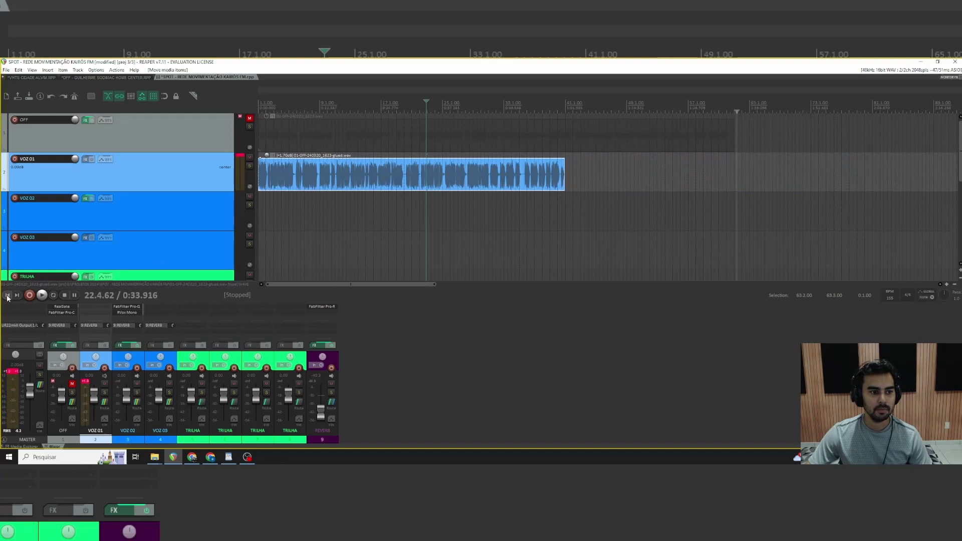
{"action": "left_click", "coordinate": [7, 295]}
- Cut off the short silence before the first word on VOZ 01 and move the audio back to 1.1.00
{"action": "scroll", "coordinate": [326, 173], "scroll_direction": "up", "scroll_amount": 10}
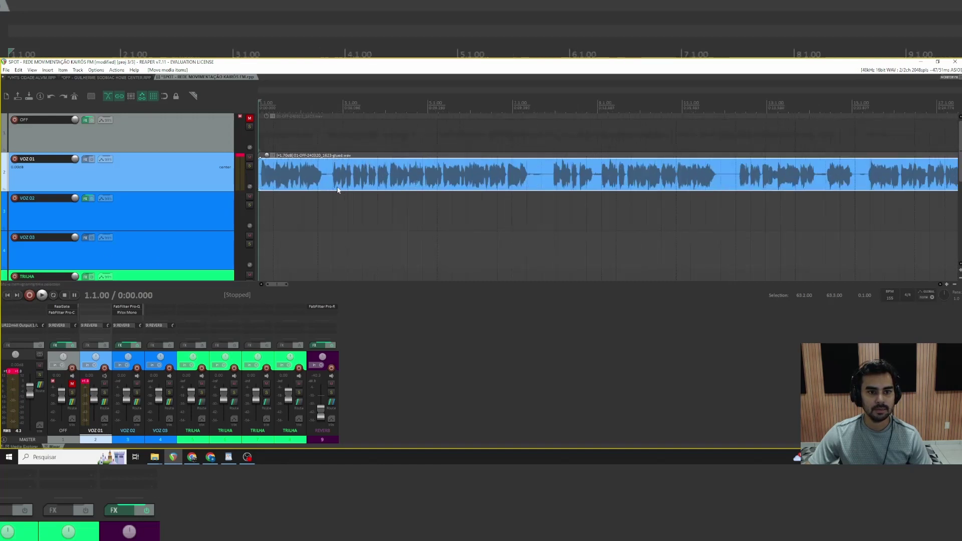
{"action": "key", "text": "s"}
{"action": "left_click", "coordinate": [313, 174]}
{"action": "key", "text": "Delete"}
{"action": "left_click_drag", "start_coordinate": [357, 181], "coordinate": [283, 185]}
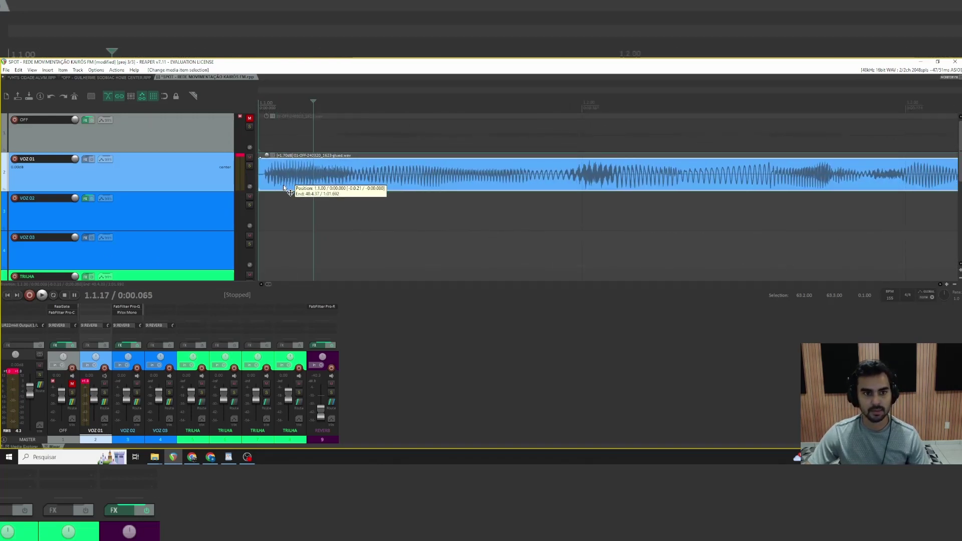
- Play the voice from the start, cut out the pause between 2.1.36 and 2.2.00, and move the following audio earlier to tighten the gap
{"action": "left_click", "coordinate": [272, 193]}
{"action": "key", "text": "space"}
{"action": "scroll", "coordinate": [454, 174], "scroll_direction": "down", "scroll_amount": 10}
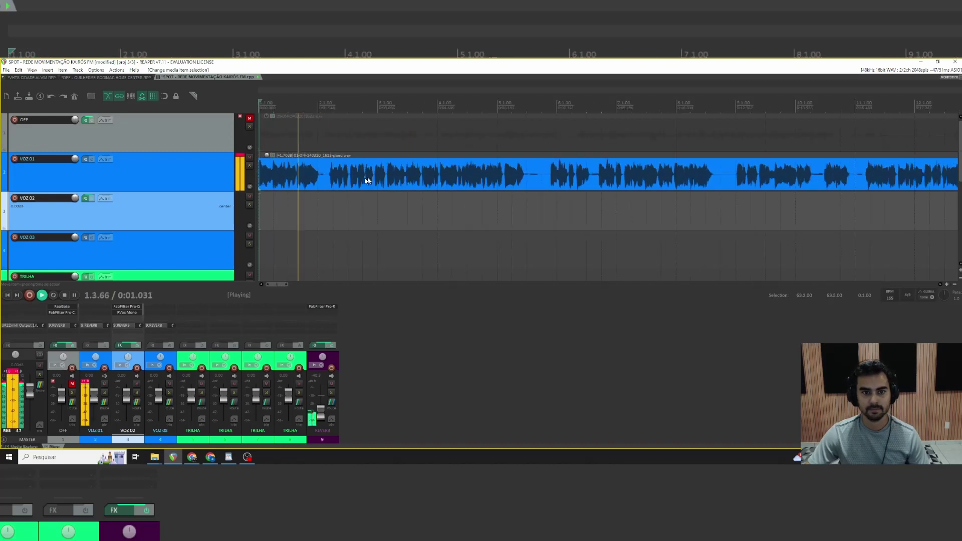
{"action": "left_click", "coordinate": [367, 181]}
{"action": "scroll", "coordinate": [484, 175], "scroll_direction": "up", "scroll_amount": 3}
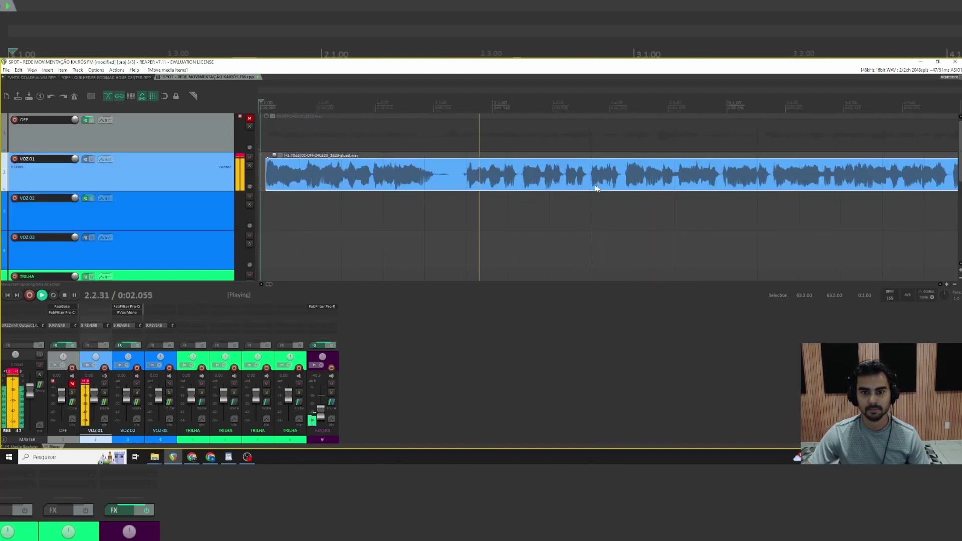
{"action": "left_click", "coordinate": [467, 176]}
{"action": "key", "text": "s"}
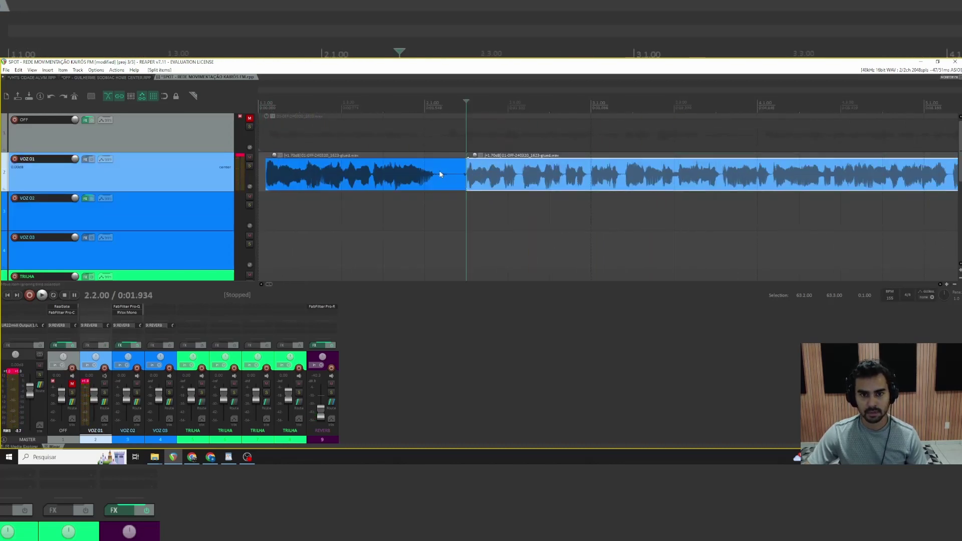
{"action": "left_click", "coordinate": [439, 174]}
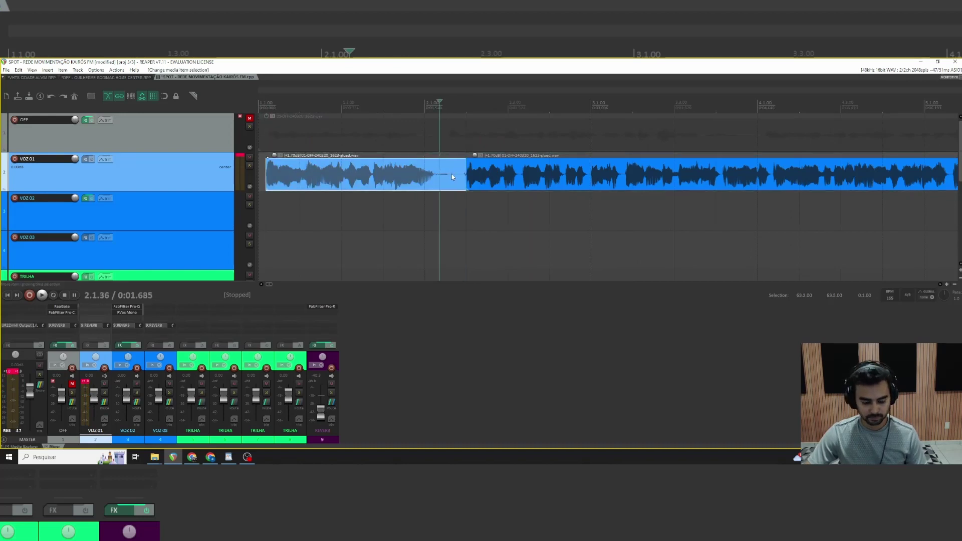
{"action": "key", "text": "s"}
{"action": "left_click", "coordinate": [457, 176]}
{"action": "key", "text": "Delete"}
{"action": "left_click_drag", "start_coordinate": [485, 182], "coordinate": [466, 182]}
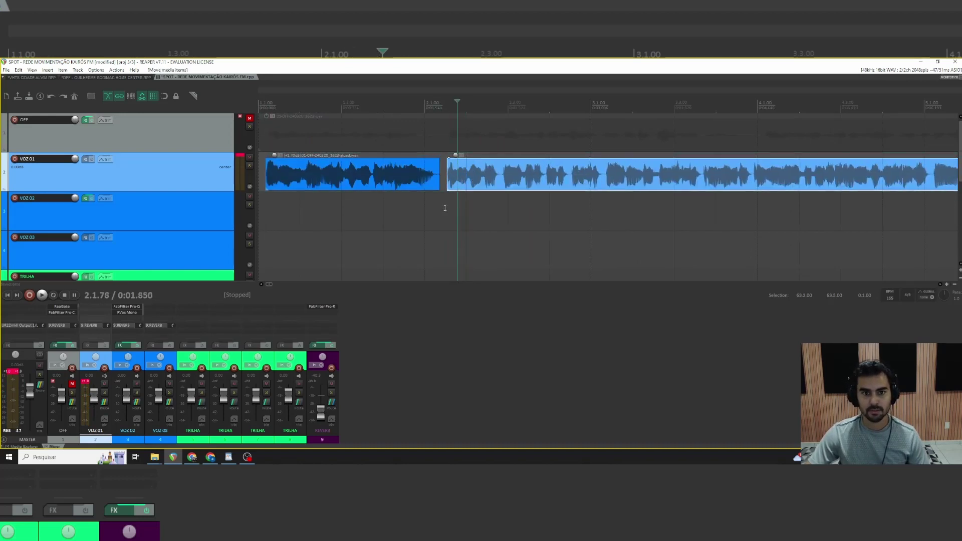
- Listen to the tightened join near bar 2 and on through the second phrase to locate its closing pause
{"action": "left_click", "coordinate": [445, 208]}
{"action": "key", "text": "space"}
{"action": "scroll", "coordinate": [511, 191], "scroll_direction": "down", "scroll_amount": 5}
{"action": "left_click", "coordinate": [412, 179]}
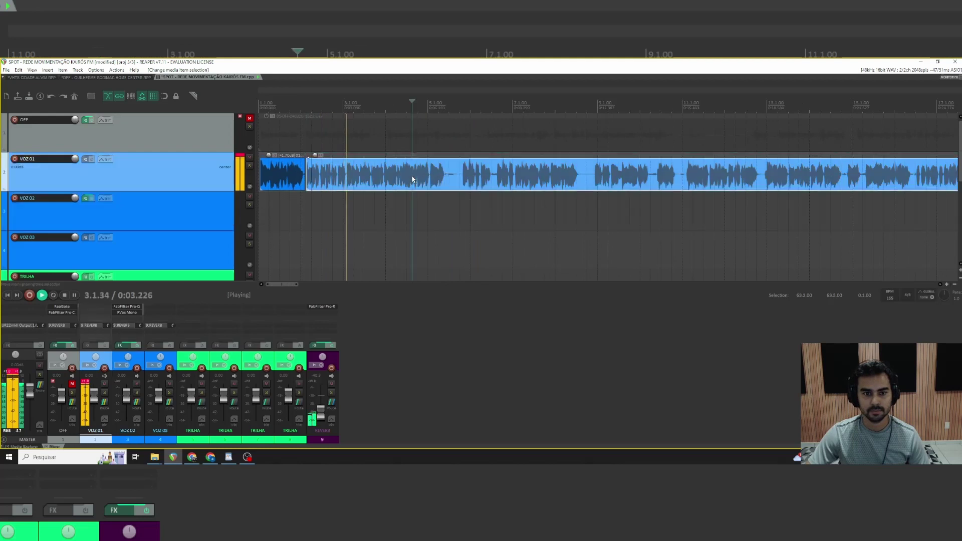
{"action": "scroll", "coordinate": [412, 177], "scroll_direction": "up", "scroll_amount": 3}
{"action": "scroll", "coordinate": [411, 177], "scroll_direction": "down", "scroll_amount": 1}
{"action": "left_click", "coordinate": [623, 183]}
{"action": "scroll", "coordinate": [623, 183], "scroll_direction": "up", "scroll_amount": 2}
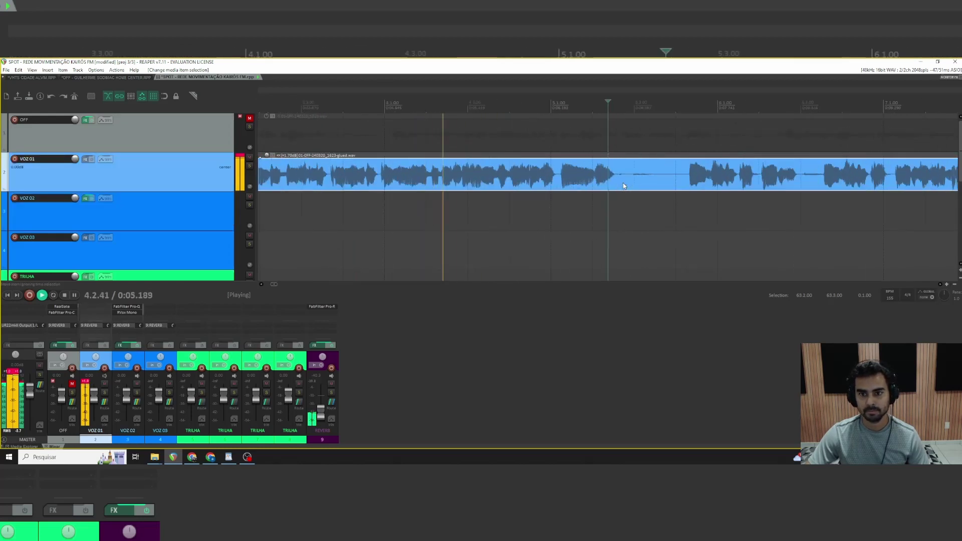
{"action": "scroll", "coordinate": [614, 186], "scroll_direction": "down", "scroll_amount": 2}
- Split VOZ 01 at 5.4.25 and at the end of the second phrase, delete the pause between, and shift the following audio earlier
{"action": "left_click", "coordinate": [647, 185]}
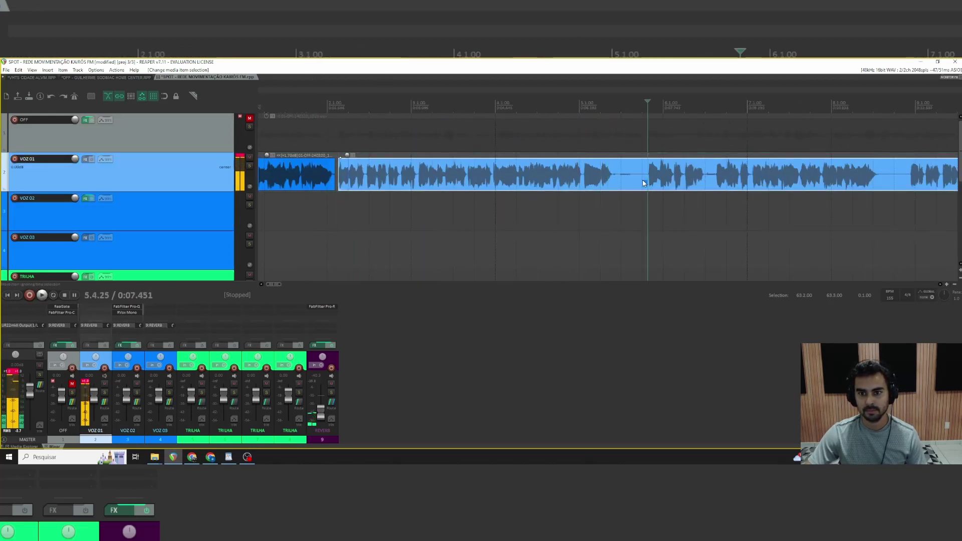
{"action": "key", "text": "s"}
{"action": "left_click", "coordinate": [615, 176]}
{"action": "key", "text": "s"}
{"action": "left_click", "coordinate": [625, 179]}
{"action": "key", "text": "Delete"}
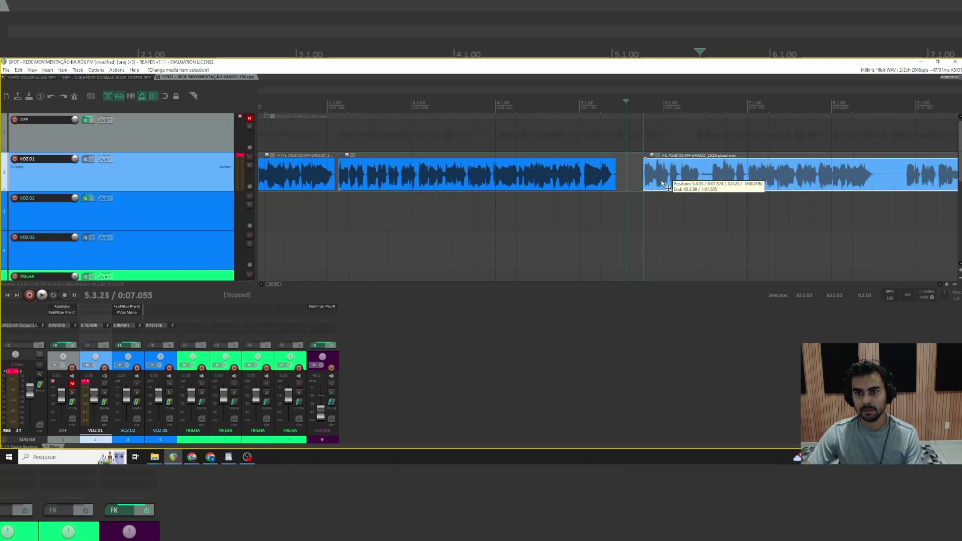
- Listen to the next phrase on VOZ 01, cut out the pause ending near 6.3.00, and move the following audio earlier
{"action": "left_click", "coordinate": [650, 210]}
{"action": "key", "text": "space"}
{"action": "left_click", "coordinate": [622, 178]}
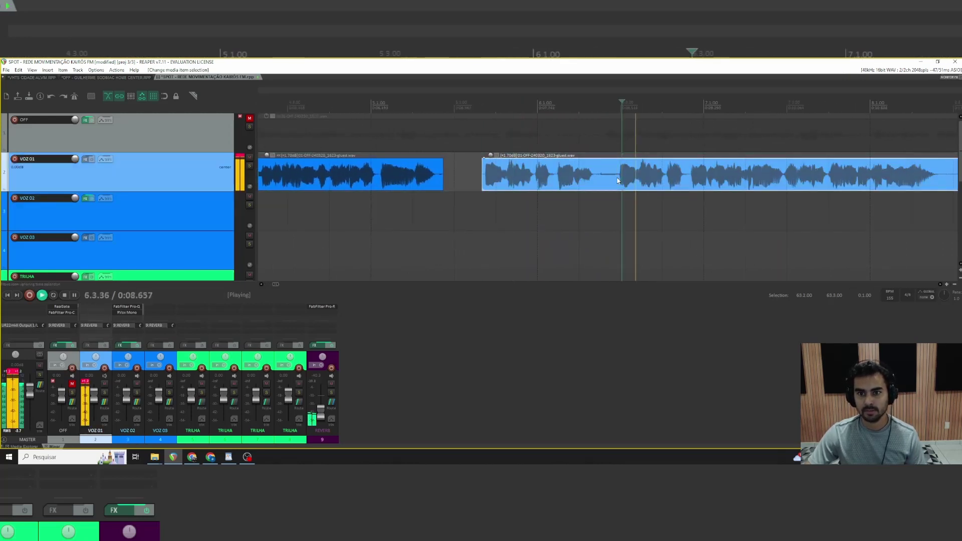
{"action": "key", "text": "space"}
{"action": "left_click", "coordinate": [617, 177]}
{"action": "key", "text": "s"}
{"action": "left_click", "coordinate": [578, 177]}
{"action": "scroll", "coordinate": [638, 179], "scroll_direction": "down", "scroll_amount": 3}
{"action": "key", "text": "Delete"}
{"action": "left_click_drag", "start_coordinate": [646, 183], "coordinate": [565, 183]}
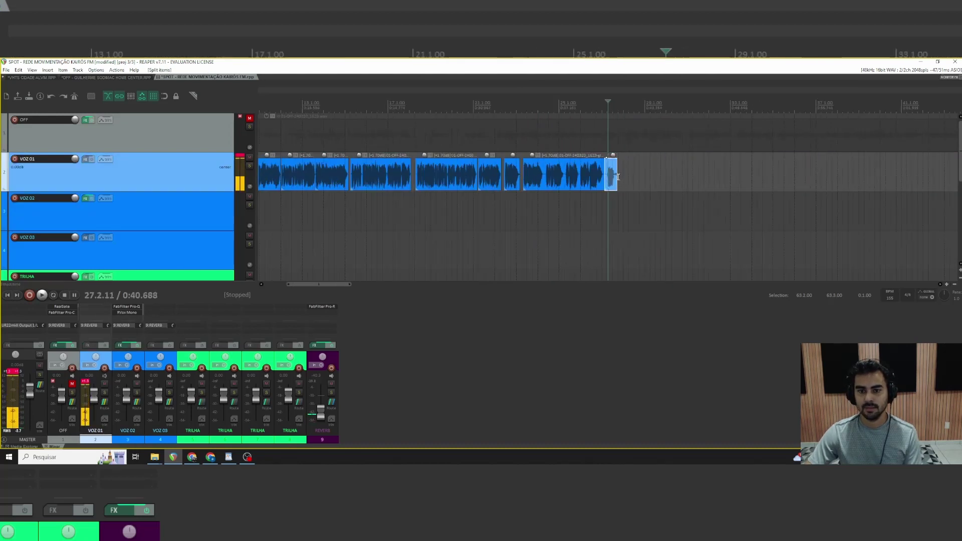
- Delete the leftover clip after 27.2.11 and glue the remaining VOZ 01 pieces into one item
{"action": "key", "text": "Delete"}
{"action": "scroll", "coordinate": [605, 180], "scroll_direction": "down", "scroll_amount": 3}
{"action": "left_click_drag", "start_coordinate": [596, 189], "coordinate": [267, 153]}
{"action": "right_click", "coordinate": [276, 173]}
{"action": "left_click", "coordinate": [299, 306]}
{"action": "scroll", "coordinate": [270, 159], "scroll_direction": "up", "scroll_amount": 5}
{"action": "key", "text": "Home"}
{"action": "scroll", "coordinate": [273, 193], "scroll_direction": "down", "scroll_amount": 5}
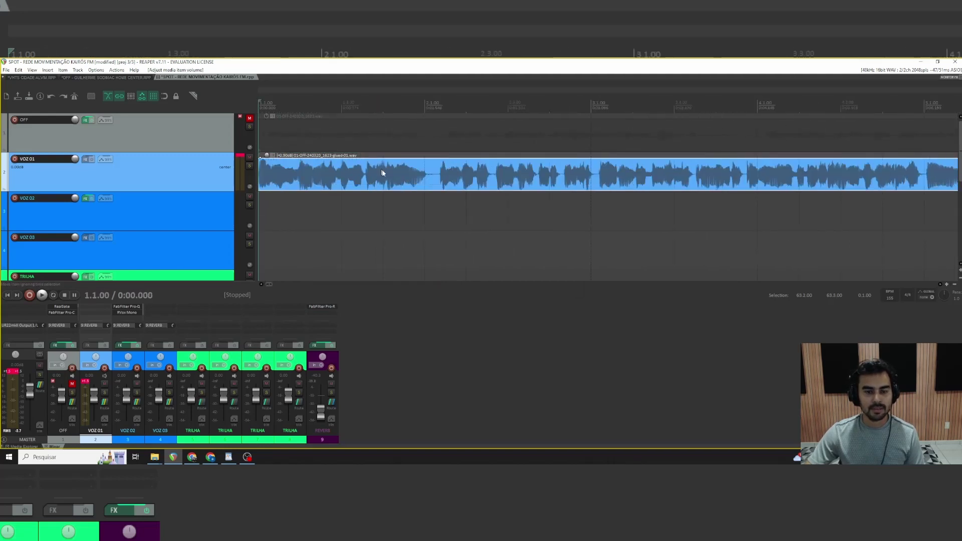
{"action": "left_click", "coordinate": [291, 175]}
{"action": "scroll", "coordinate": [430, 203], "scroll_direction": "up", "scroll_amount": 6}
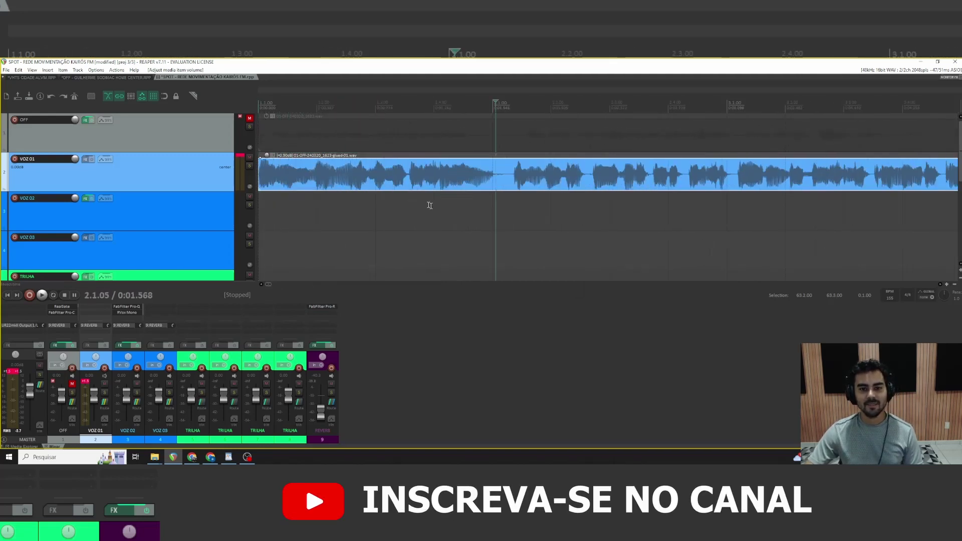
- Find Limiter_LE2 by filtering the plugins for NOIZ and add it to the VOZ 01 track
{"action": "left_click", "coordinate": [85, 159]}
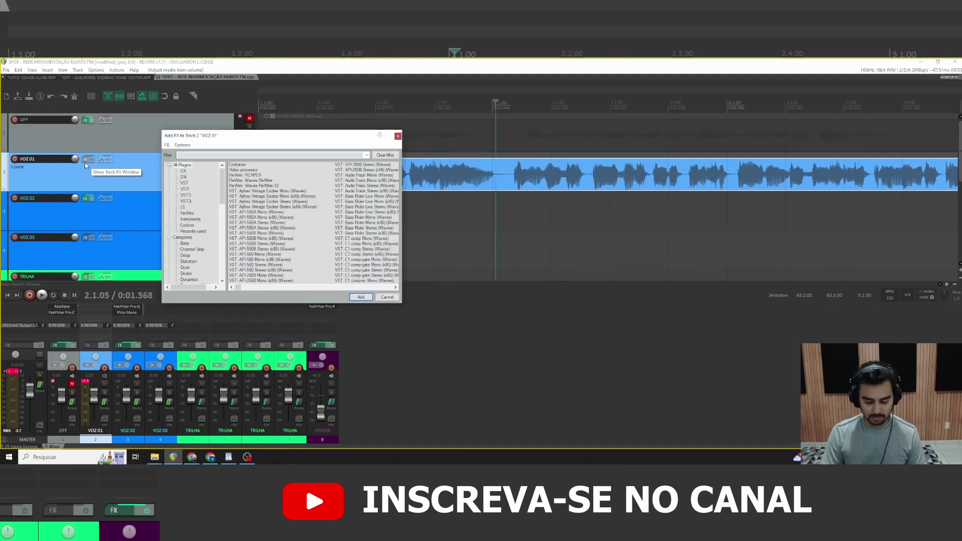
{"action": "type", "text": "NOIZ"}
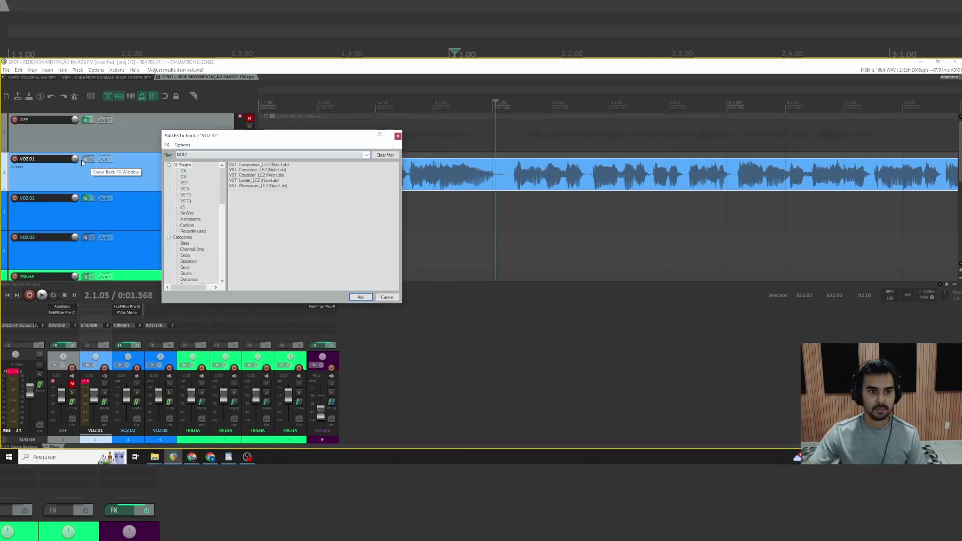
{"action": "double_click", "coordinate": [248, 181]}
{"action": "scroll", "coordinate": [533, 177], "scroll_direction": "down", "scroll_amount": 3}
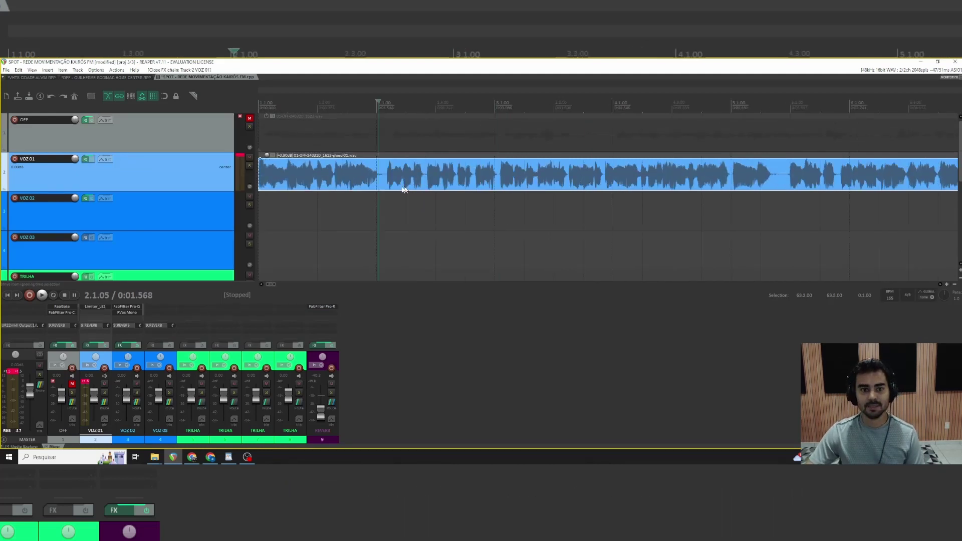
- Inspect the glued VOZ 01 waveform from the first phrase gap to the full take, and clear the master peak readings
{"action": "left_click", "coordinate": [400, 189]}
{"action": "scroll", "coordinate": [551, 216], "scroll_direction": "up", "scroll_amount": 5}
{"action": "left_click", "coordinate": [549, 174]}
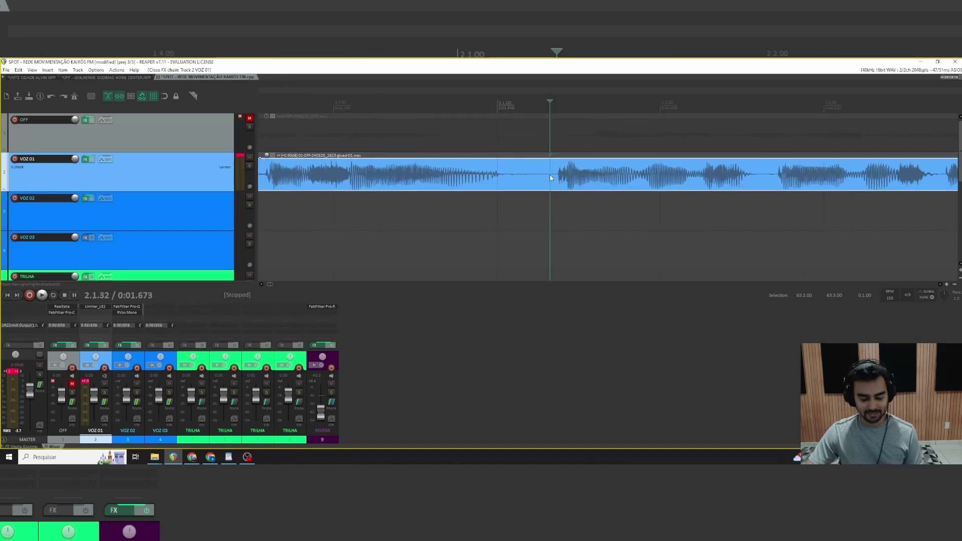
{"action": "scroll", "coordinate": [549, 175], "scroll_direction": "down", "scroll_amount": 8}
{"action": "left_click", "coordinate": [316, 178]}
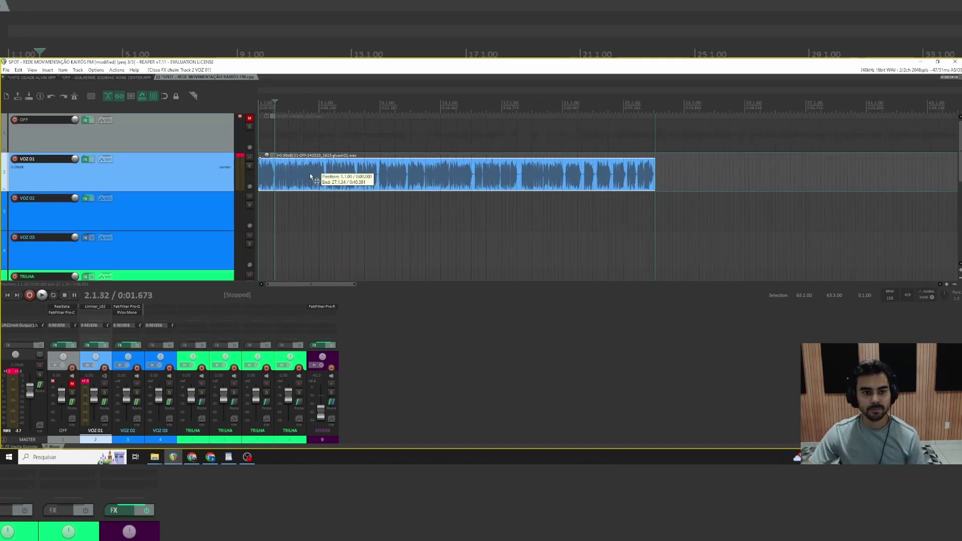
{"action": "scroll", "coordinate": [321, 181], "scroll_direction": "up", "scroll_amount": 5}
{"action": "left_click_drag", "start_coordinate": [315, 177], "coordinate": [288, 191]}
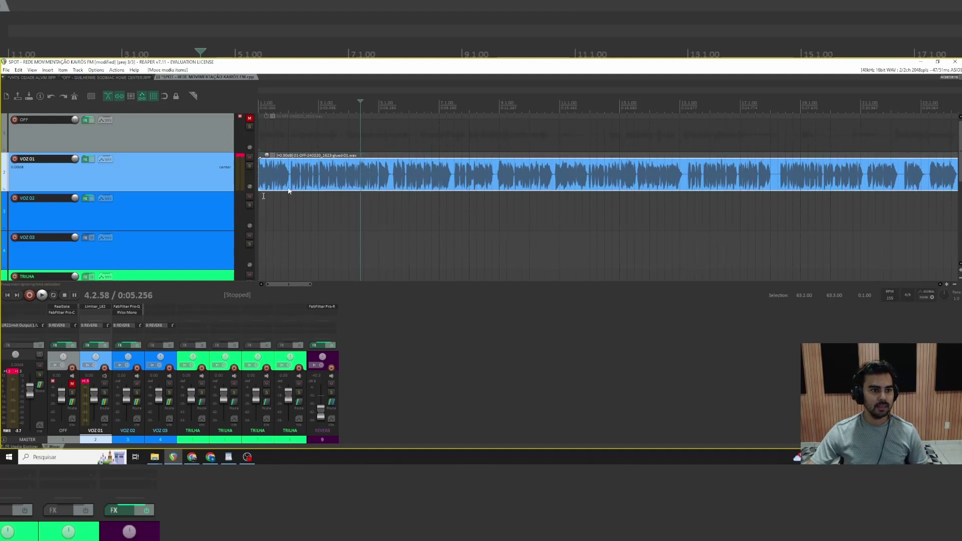
{"action": "left_click", "coordinate": [17, 372]}
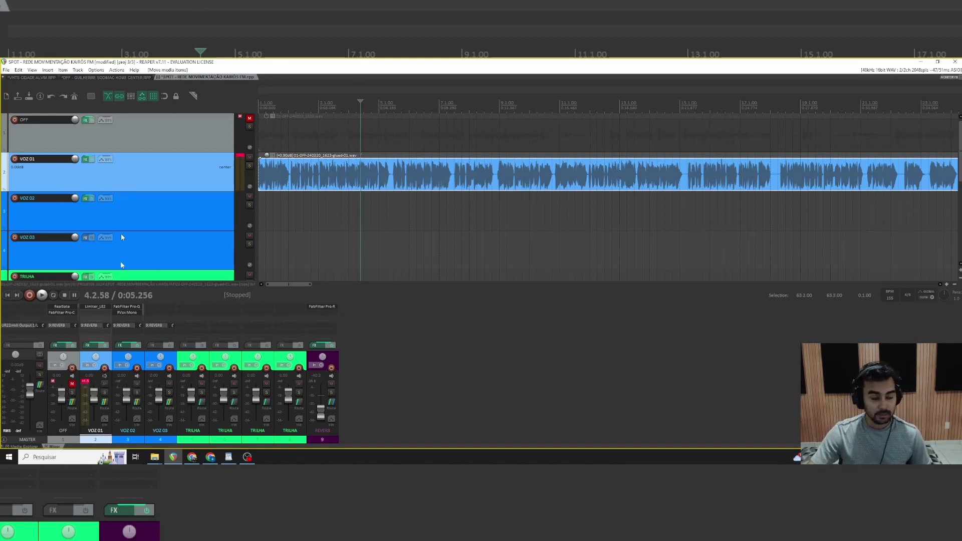
{"action": "scroll", "coordinate": [279, 196], "scroll_direction": "down", "scroll_amount": 3}
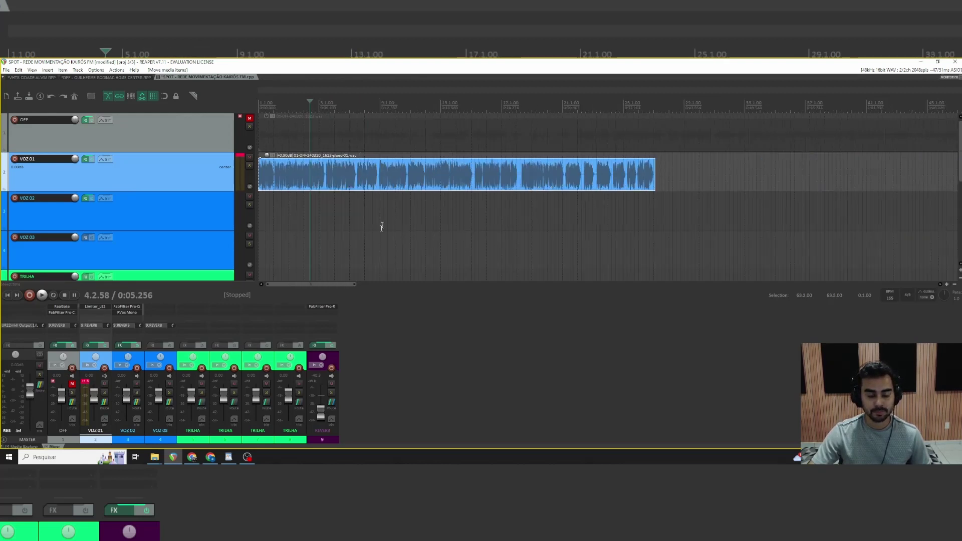
- Audition Bring The Energy and Go Get 'Em from the UPBEAT\SPORT music folder
{"action": "left_click", "coordinate": [37, 446]}
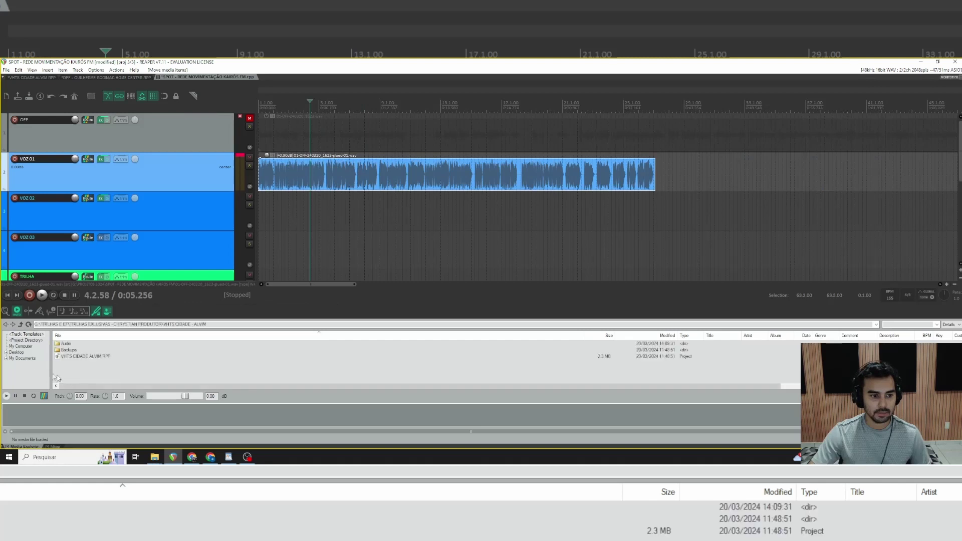
{"action": "left_click", "coordinate": [78, 344]}
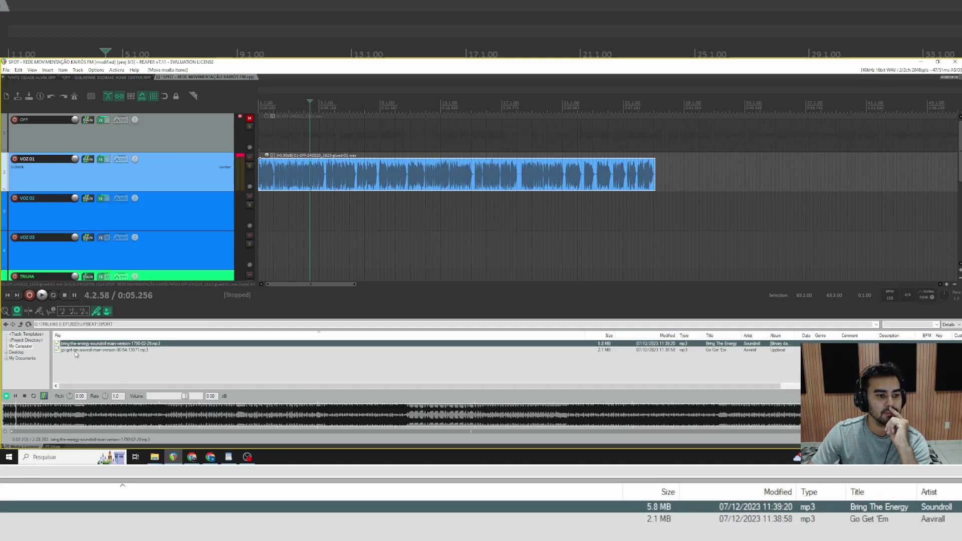
{"action": "left_click", "coordinate": [76, 350]}
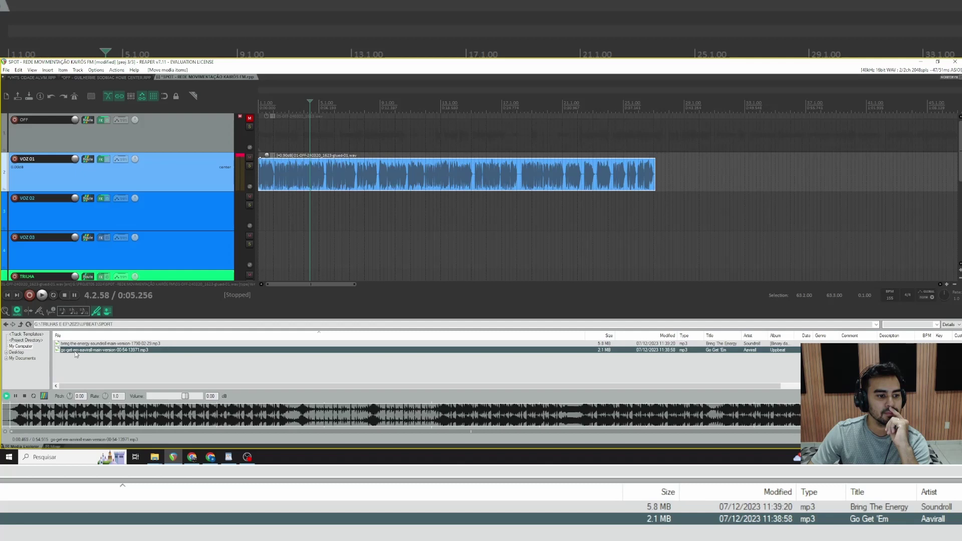
{"action": "left_click", "coordinate": [27, 397]}
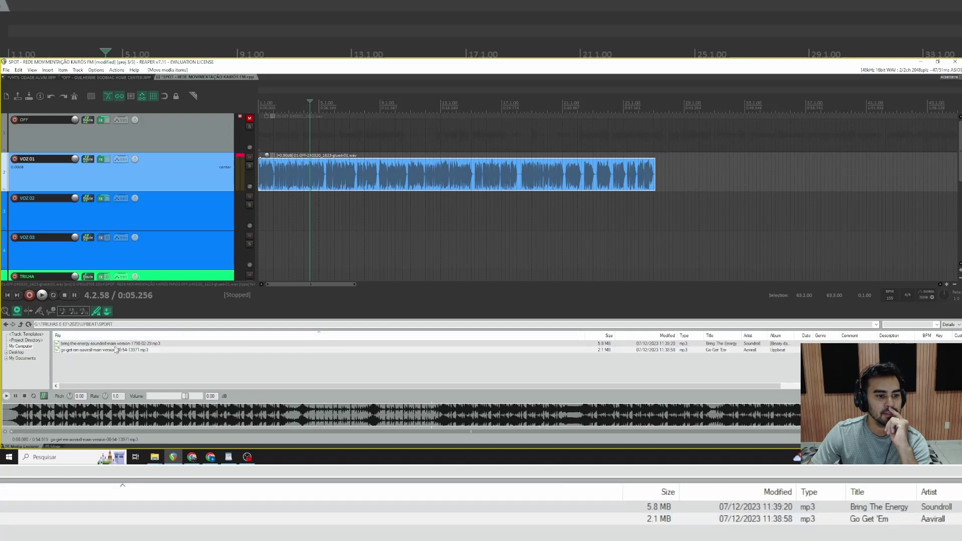
- Insert the Go Get 'Em music file and place it at 1.1.00 on the first TRILHA track
{"action": "left_click_drag", "start_coordinate": [119, 350], "coordinate": [288, 240]}
{"action": "scroll", "coordinate": [699, 208], "scroll_direction": "down", "scroll_amount": 3}
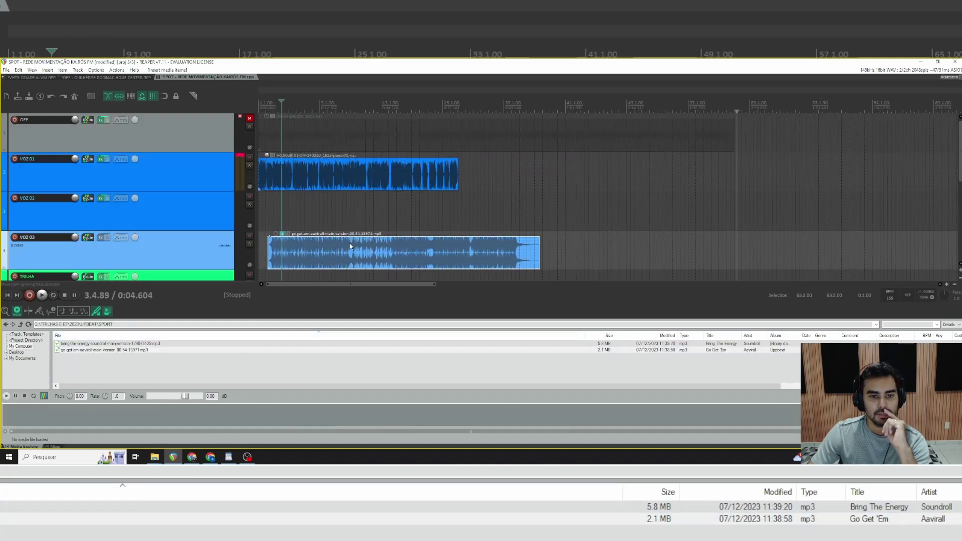
{"action": "scroll", "coordinate": [959, 178], "scroll_direction": "down", "scroll_amount": 1}
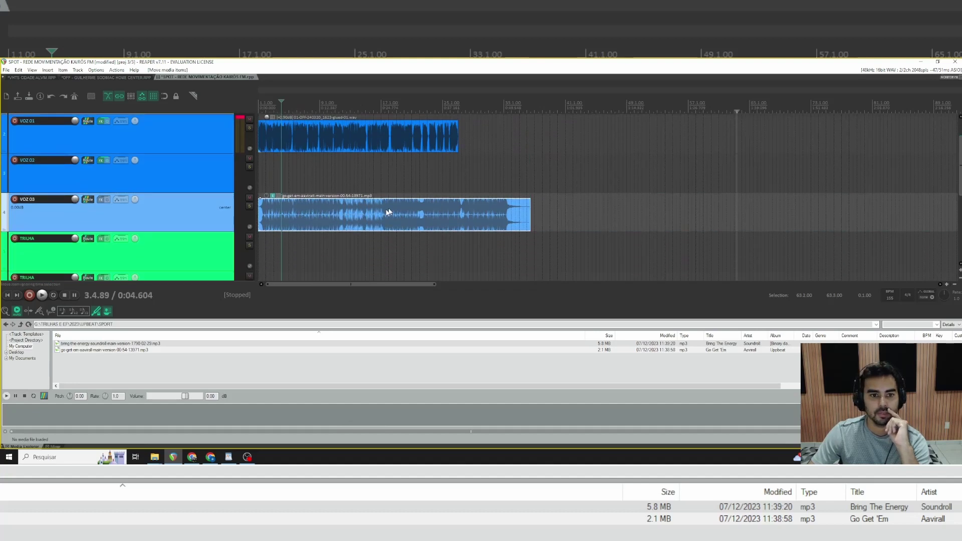
{"action": "left_click_drag", "start_coordinate": [388, 212], "coordinate": [396, 253]}
- Trim the quiet opening off the music, realign it to 1.1.00, and lower the clip's volume
{"action": "scroll", "coordinate": [256, 250], "scroll_direction": "up", "scroll_amount": 5}
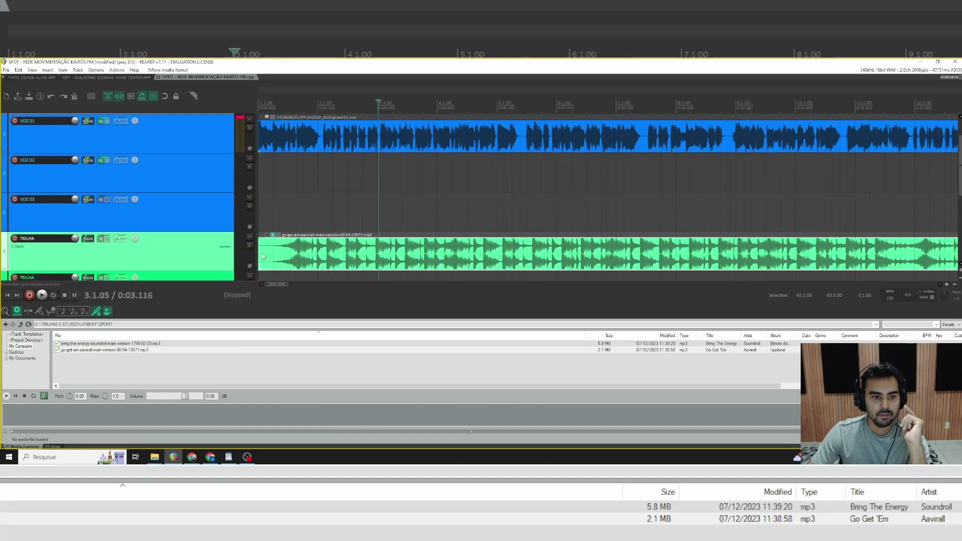
{"action": "left_click_drag", "start_coordinate": [260, 251], "coordinate": [278, 251]}
{"action": "left_click_drag", "start_coordinate": [316, 254], "coordinate": [267, 246]}
{"action": "scroll", "coordinate": [468, 166], "scroll_direction": "down", "scroll_amount": 5}
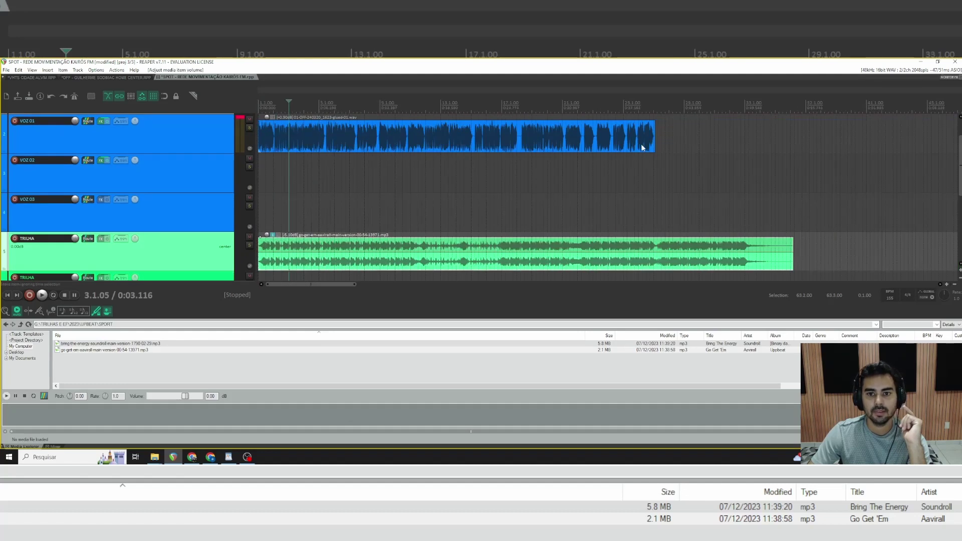
- Shift the VOZ 01 voice later so that it starts at about 1.2.40, after the music's opening
{"action": "left_click_drag", "start_coordinate": [277, 144], "coordinate": [282, 143]}
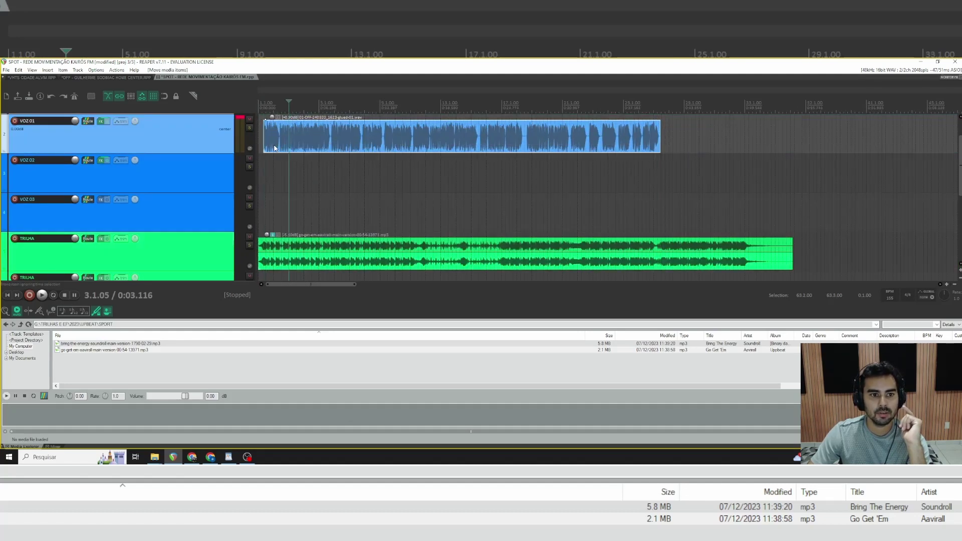
{"action": "scroll", "coordinate": [416, 136], "scroll_direction": "up", "scroll_amount": 8}
{"action": "scroll", "coordinate": [566, 136], "scroll_direction": "down", "scroll_amount": 3}
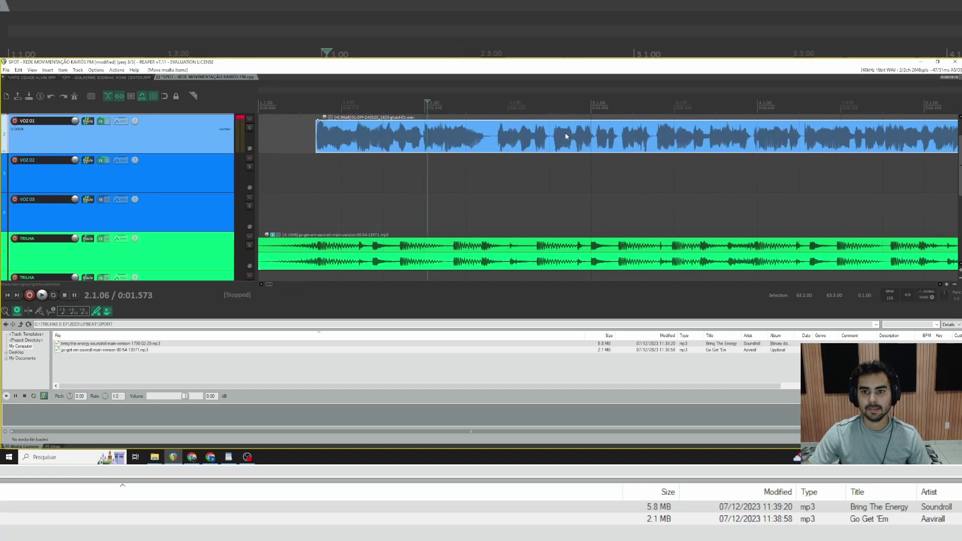
{"action": "scroll", "coordinate": [506, 145], "scroll_direction": "down", "scroll_amount": 1}
- Play from the start, split the voice after its first phrase, and move the rest to VOZ 03 at 2.2.33, slightly overlapping
{"action": "left_click", "coordinate": [146, 172]}
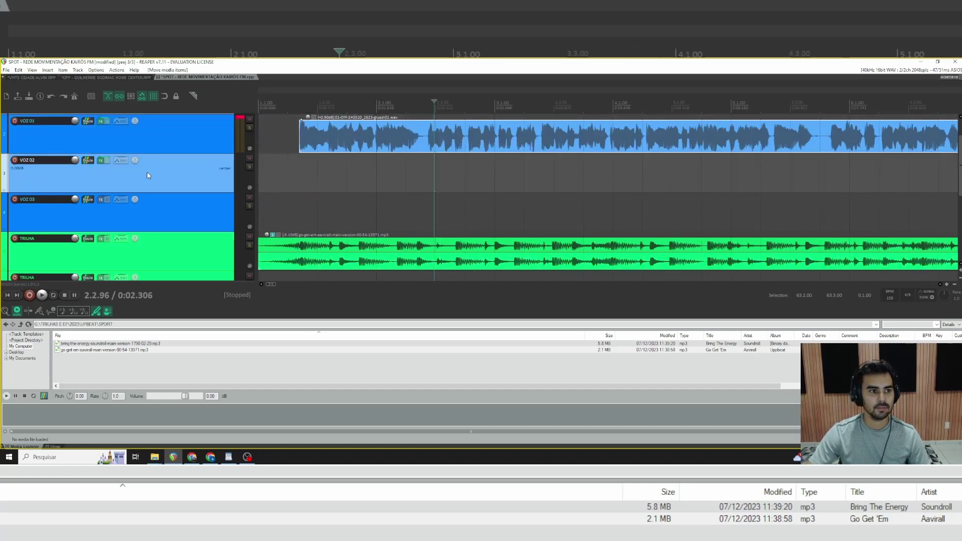
{"action": "left_click", "coordinate": [174, 209]}
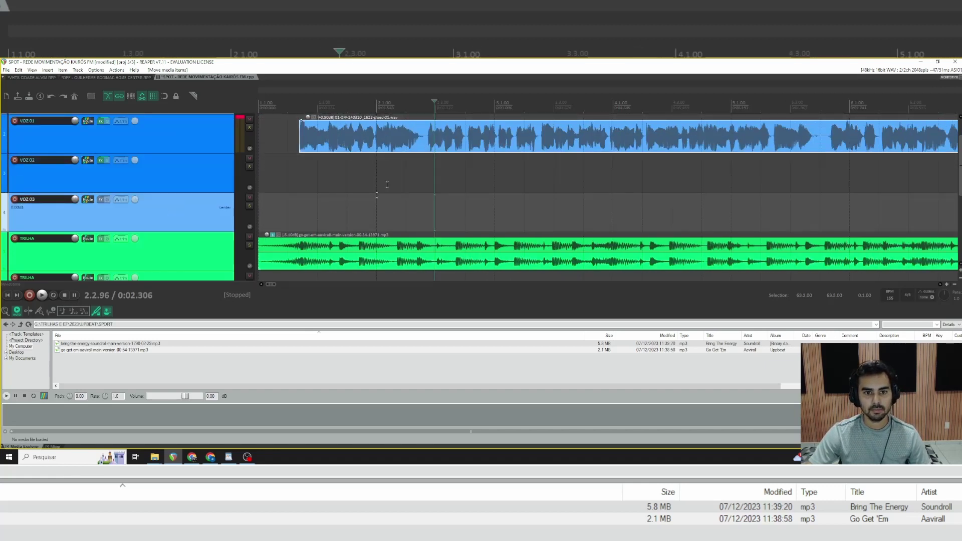
{"action": "left_click", "coordinate": [275, 244]}
{"action": "left_click", "coordinate": [264, 208]}
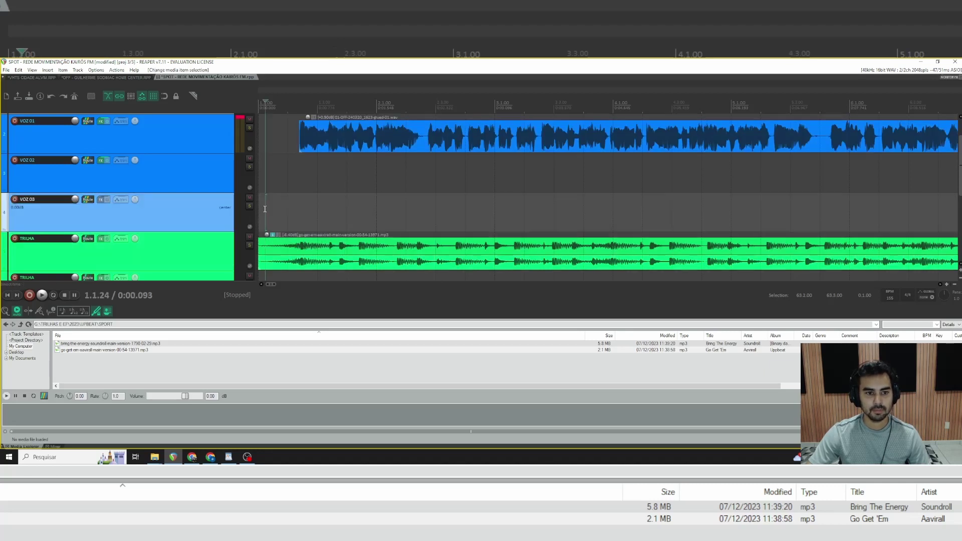
{"action": "left_click", "coordinate": [426, 142]}
{"action": "key", "text": "space"}
{"action": "key", "text": "s"}
{"action": "left_click_drag", "start_coordinate": [435, 143], "coordinate": [446, 206]}
- Play the join between VOZ 01 and VOZ 03 from about 2.1.26 and continue to the end of the second phrase
{"action": "left_click", "coordinate": [384, 182]}
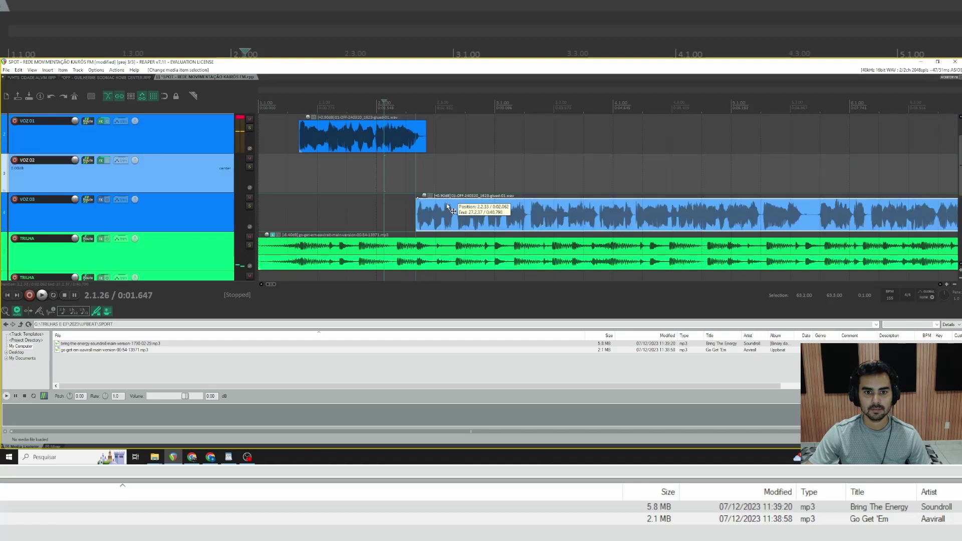
{"action": "left_click", "coordinate": [386, 170]}
{"action": "key", "text": "space"}
{"action": "scroll", "coordinate": [471, 215], "scroll_direction": "down", "scroll_amount": 4}
{"action": "left_click", "coordinate": [389, 221]}
{"action": "scroll", "coordinate": [389, 221], "scroll_direction": "up", "scroll_amount": 3}
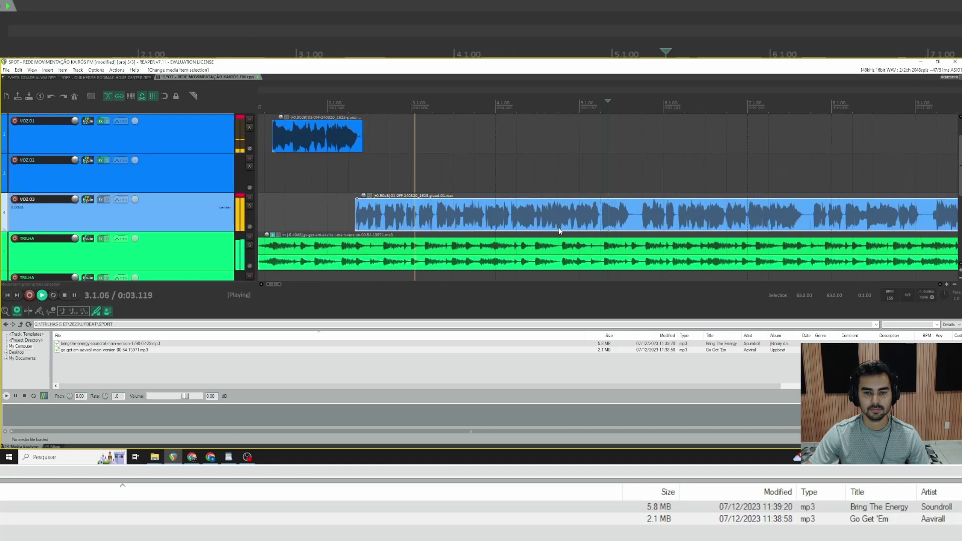
{"action": "scroll", "coordinate": [634, 221], "scroll_direction": "up", "scroll_amount": 4}
{"action": "scroll", "coordinate": [625, 218], "scroll_direction": "down", "scroll_amount": 2}
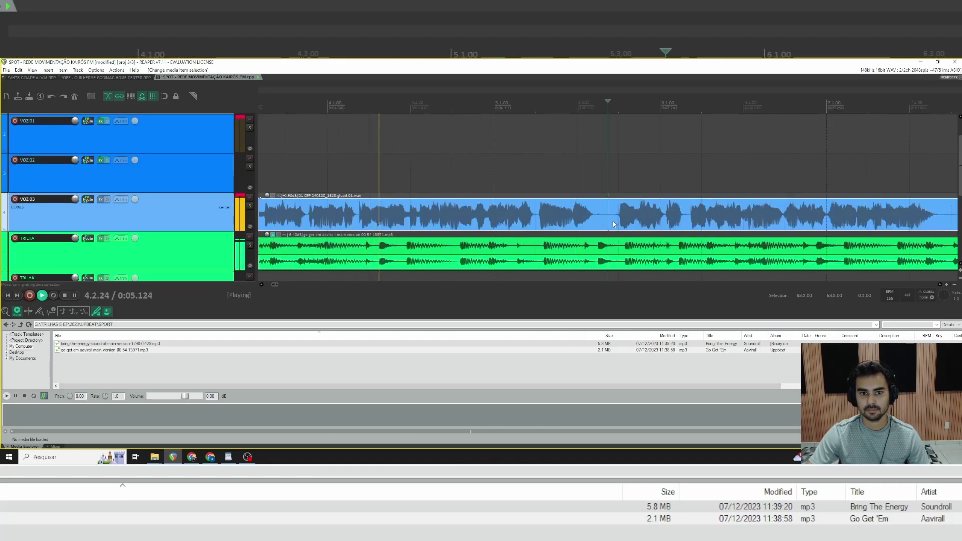
{"action": "key", "text": "space"}
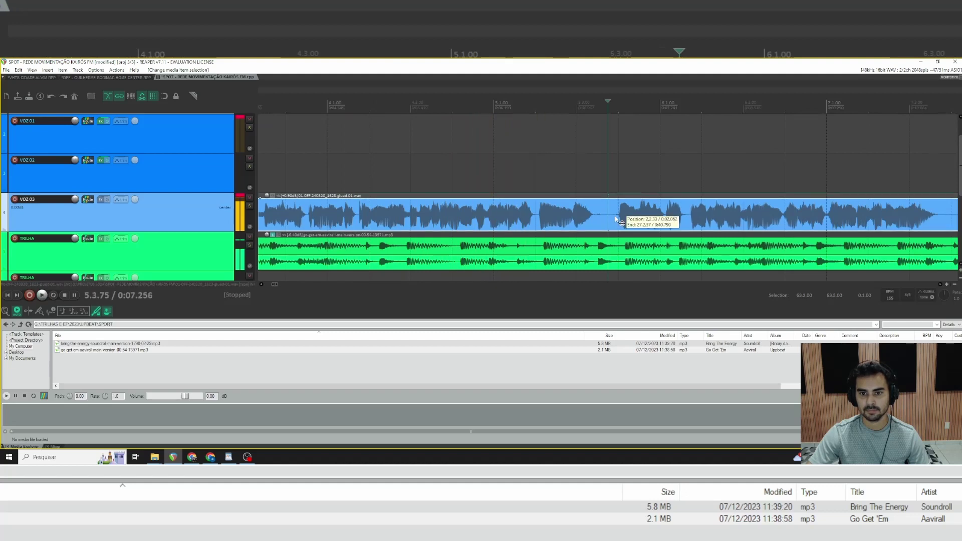
- Split VOZ 03 on both sides of the pause near 5.3.75, remove the pause, and move the remaining audio to VOZ 01
{"action": "left_click", "coordinate": [615, 216]}
{"action": "key", "text": "s"}
{"action": "left_click", "coordinate": [596, 212]}
{"action": "key", "text": "s"}
{"action": "left_click", "coordinate": [601, 215]}
{"action": "left_click_drag", "start_coordinate": [625, 218], "coordinate": [601, 136]}
- Listen across the second join, split VOZ 01 at the end of the third phrase, and move the remaining audio to VOZ 02
{"action": "scroll", "coordinate": [556, 156], "scroll_direction": "down", "scroll_amount": 2}
{"action": "left_click", "coordinate": [556, 156]}
{"action": "key", "text": "space"}
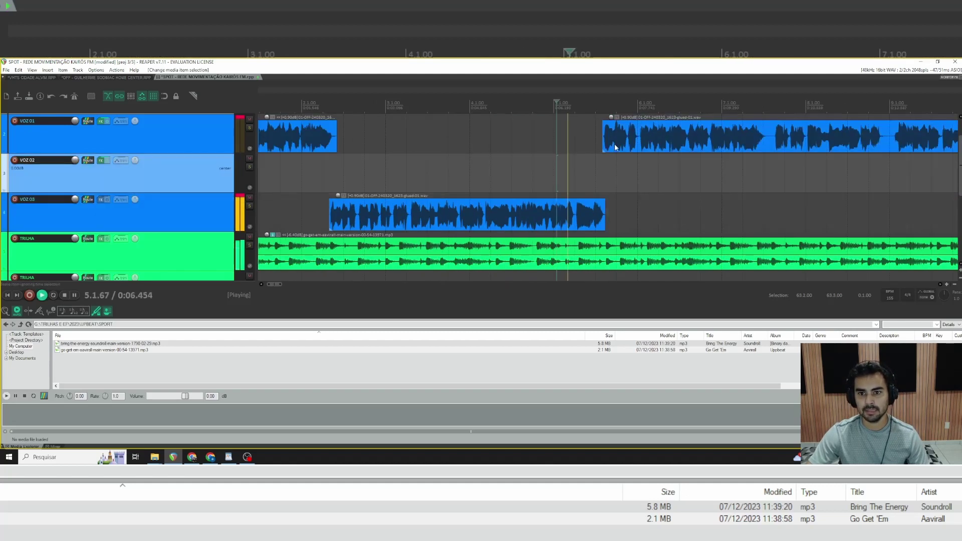
{"action": "left_click", "coordinate": [615, 144]}
{"action": "scroll", "coordinate": [615, 144], "scroll_direction": "up", "scroll_amount": 3}
{"action": "scroll", "coordinate": [645, 153], "scroll_direction": "down", "scroll_amount": 2}
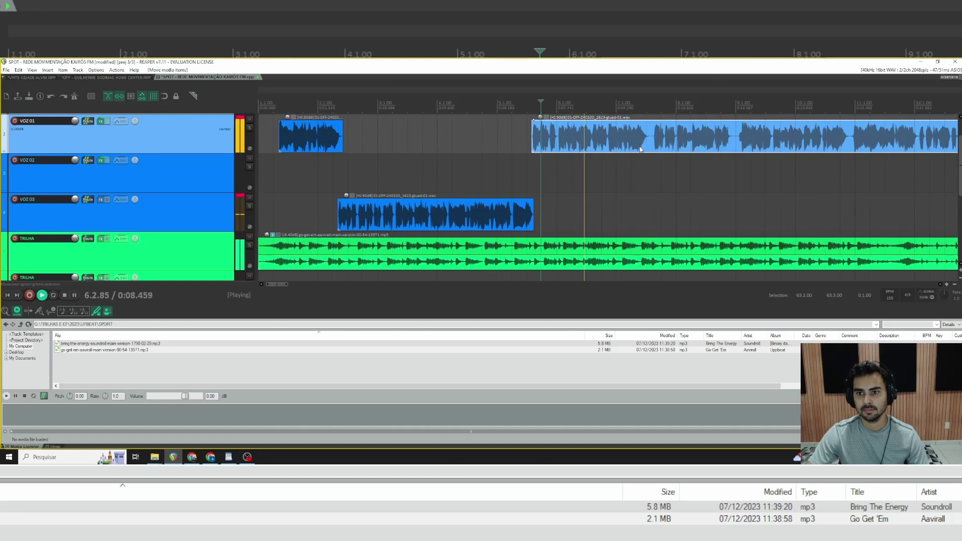
{"action": "left_click_drag", "start_coordinate": [652, 144], "coordinate": [644, 181]}
{"action": "scroll", "coordinate": [644, 181], "scroll_direction": "down", "scroll_amount": 4}
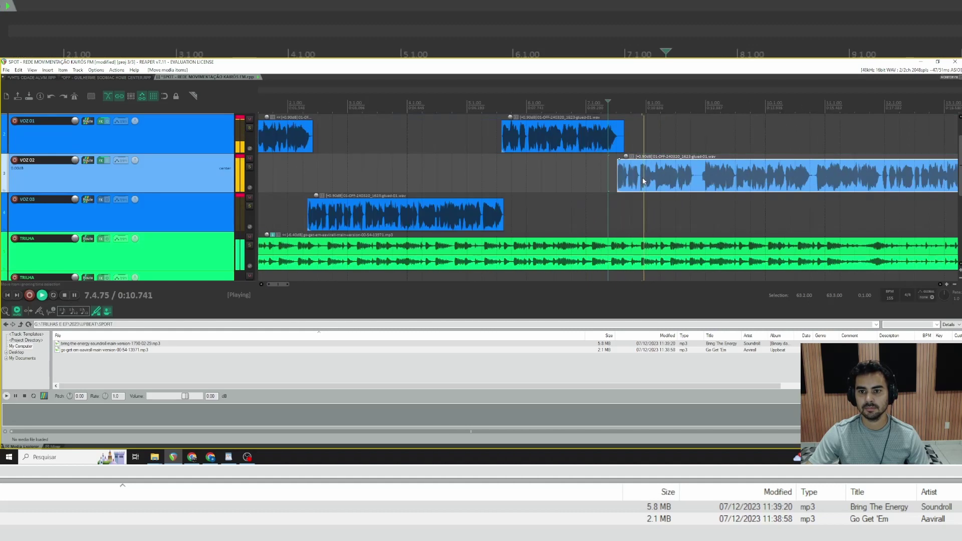
- Split VOZ 02 at 8.4.54 and move the remaining audio to VOZ 03, starting slightly before the split
{"action": "left_click", "coordinate": [698, 188]}
{"action": "key", "text": "s"}
{"action": "left_click_drag", "start_coordinate": [715, 190], "coordinate": [709, 215]}
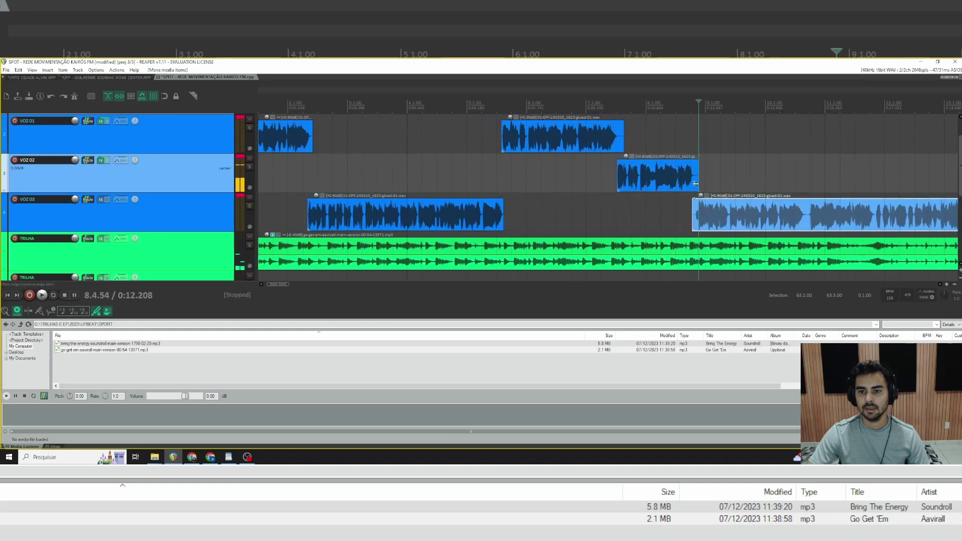
- Trim the end of the VOZ 02 clip to just before 8.4.31 and slide the following VOZ 03 clip earlier to overlap it
{"action": "left_click", "coordinate": [694, 184]}
{"action": "scroll", "coordinate": [695, 184], "scroll_direction": "up", "scroll_amount": 4}
{"action": "left_click_drag", "start_coordinate": [619, 183], "coordinate": [597, 183]}
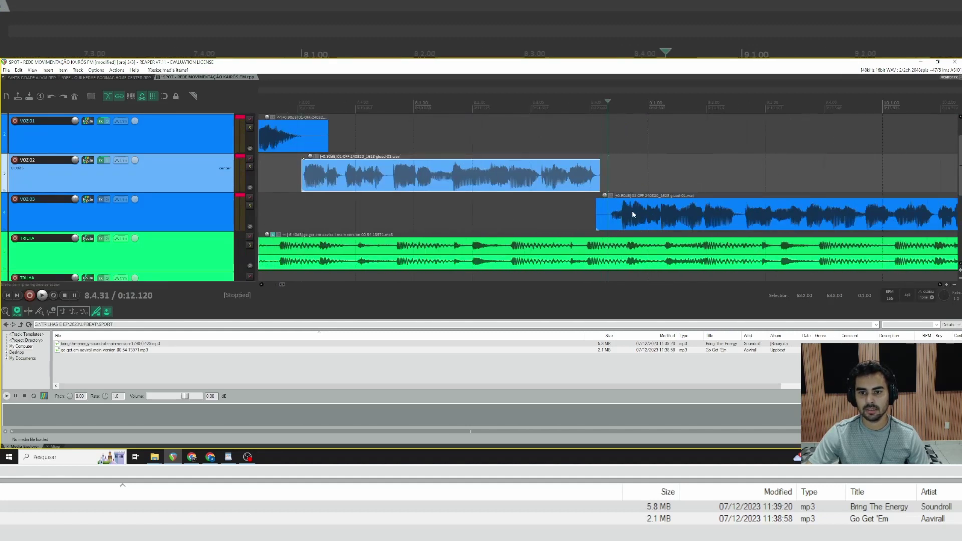
{"action": "left_click_drag", "start_coordinate": [630, 214], "coordinate": [608, 214]}
- Raise the short VOZ 02 clip's volume to 2.40 dB and play the voice-over from shortly before its start
{"action": "scroll", "coordinate": [596, 212], "scroll_direction": "down", "scroll_amount": 4}
{"action": "left_click_drag", "start_coordinate": [542, 157], "coordinate": [541, 151]}
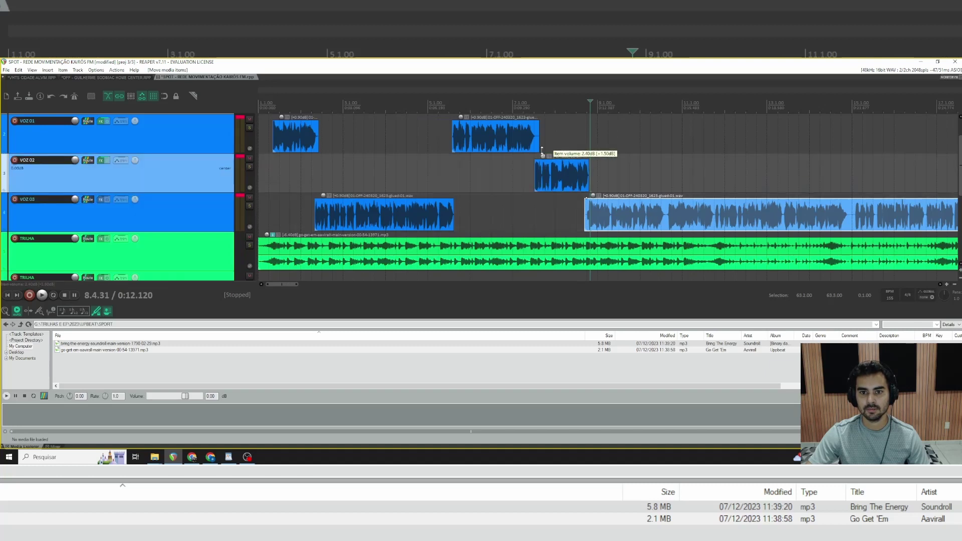
{"action": "left_click", "coordinate": [510, 173]}
{"action": "key", "text": "space"}
- Split the last VOZ 03 clip at the pause near 10.3 and move the remaining audio to VOZ 01, overlapping slightly
{"action": "left_click_drag", "start_coordinate": [612, 214], "coordinate": [612, 213]}
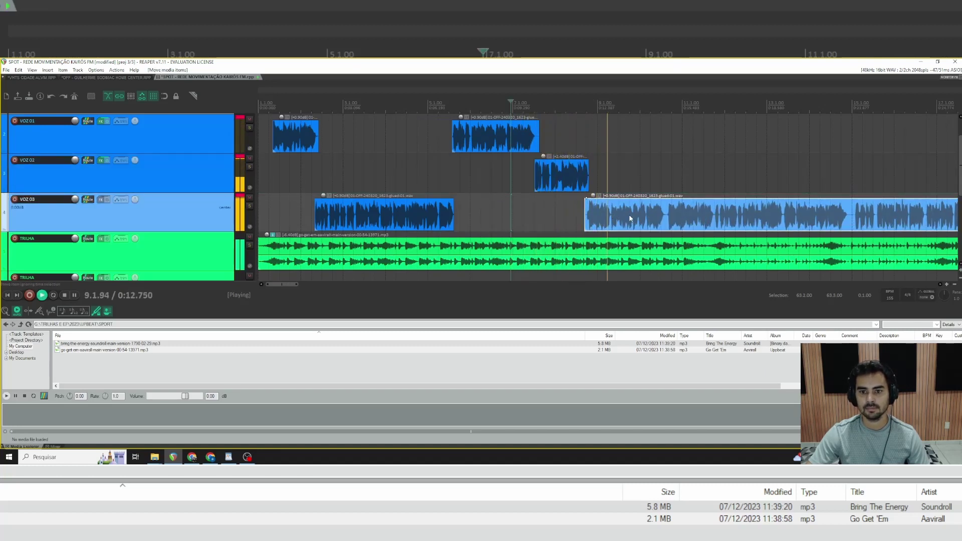
{"action": "scroll", "coordinate": [644, 225], "scroll_direction": "up", "scroll_amount": 3}
{"action": "left_click", "coordinate": [707, 219]}
{"action": "key", "text": "s"}
{"action": "left_click_drag", "start_coordinate": [720, 217], "coordinate": [704, 145]}
{"action": "left_click", "coordinate": [679, 170]}
- Split the long VOZ 01 clip at the short pause near 11.3 and continue listening through its second part
{"action": "scroll", "coordinate": [678, 143], "scroll_direction": "down", "scroll_amount": 3}
{"action": "left_click", "coordinate": [678, 137]}
{"action": "scroll", "coordinate": [655, 154], "scroll_direction": "up", "scroll_amount": 3}
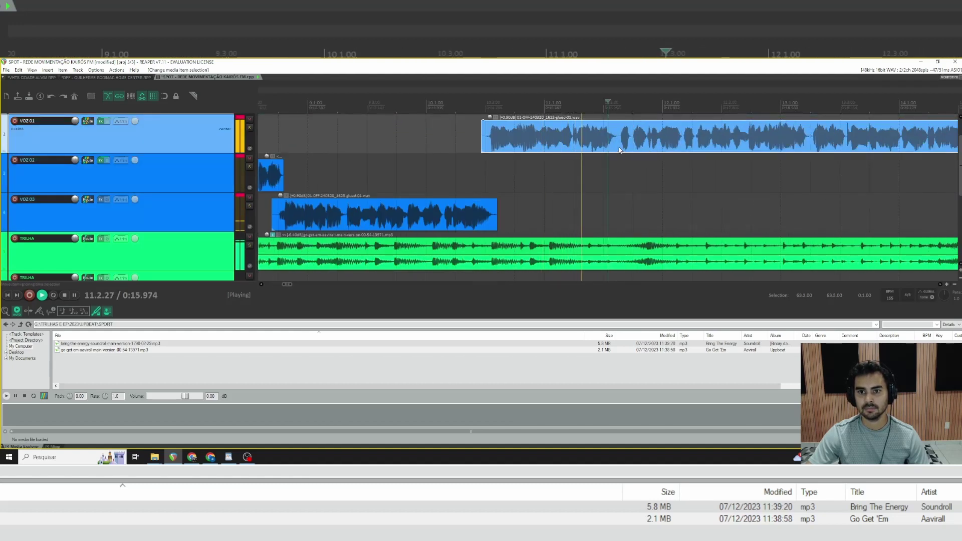
{"action": "key", "text": "s"}
{"action": "scroll", "coordinate": [650, 155], "scroll_direction": "down", "scroll_amount": 3}
{"action": "left_click", "coordinate": [677, 146]}
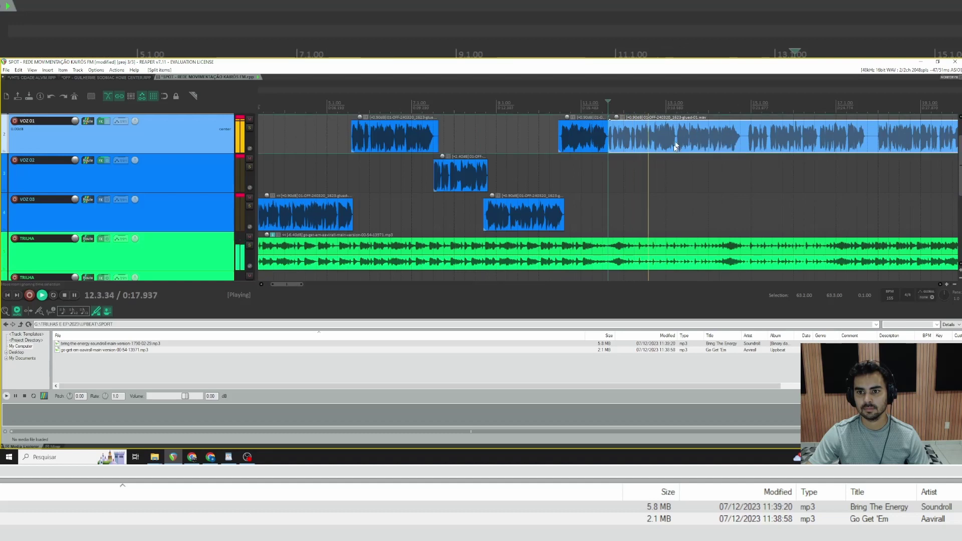
- Split VOZ 01 at the end of the phrase near 13.1 and move the remaining audio to VOZ 03, overlapping slightly
{"action": "scroll", "coordinate": [674, 146], "scroll_direction": "up", "scroll_amount": 4}
{"action": "left_click", "coordinate": [606, 141]}
{"action": "key", "text": "s"}
{"action": "left_click_drag", "start_coordinate": [616, 142], "coordinate": [610, 198]}
{"action": "left_click", "coordinate": [593, 175]}
{"action": "scroll", "coordinate": [614, 181], "scroll_direction": "down", "scroll_amount": 4}
- Split VOZ 03 at the pause near 14.4 and move the remaining audio to VOZ 02, starting slightly before the split
{"action": "left_click", "coordinate": [655, 219]}
{"action": "scroll", "coordinate": [646, 223], "scroll_direction": "up", "scroll_amount": 4}
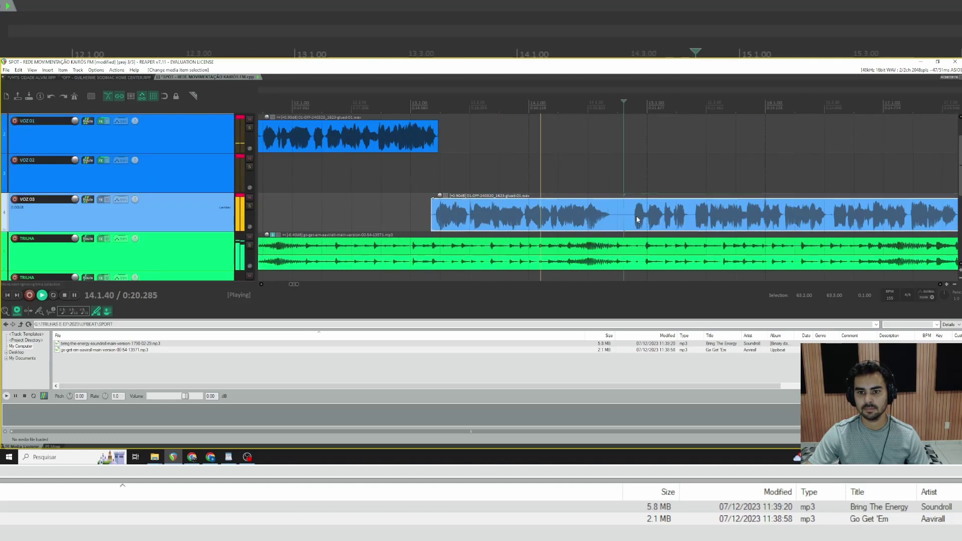
{"action": "key", "text": "s"}
{"action": "left_click_drag", "start_coordinate": [640, 225], "coordinate": [648, 184]}
{"action": "scroll", "coordinate": [647, 184], "scroll_direction": "down", "scroll_amount": 3}
{"action": "left_click", "coordinate": [673, 182]}
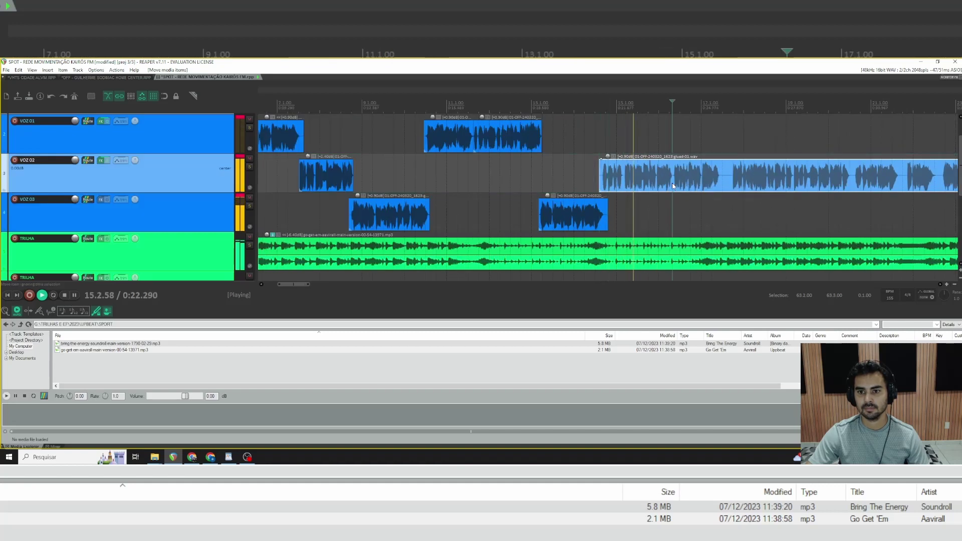
- Split VOZ 02 at the pause near 17.1 and move the remaining audio to VOZ 01 with a slight overlap
{"action": "scroll", "coordinate": [721, 185], "scroll_direction": "up", "scroll_amount": 4}
{"action": "left_click", "coordinate": [708, 183]}
{"action": "key", "text": "s"}
{"action": "left_click_drag", "start_coordinate": [735, 178], "coordinate": [741, 146]}
{"action": "scroll", "coordinate": [726, 148], "scroll_direction": "down", "scroll_amount": 3}
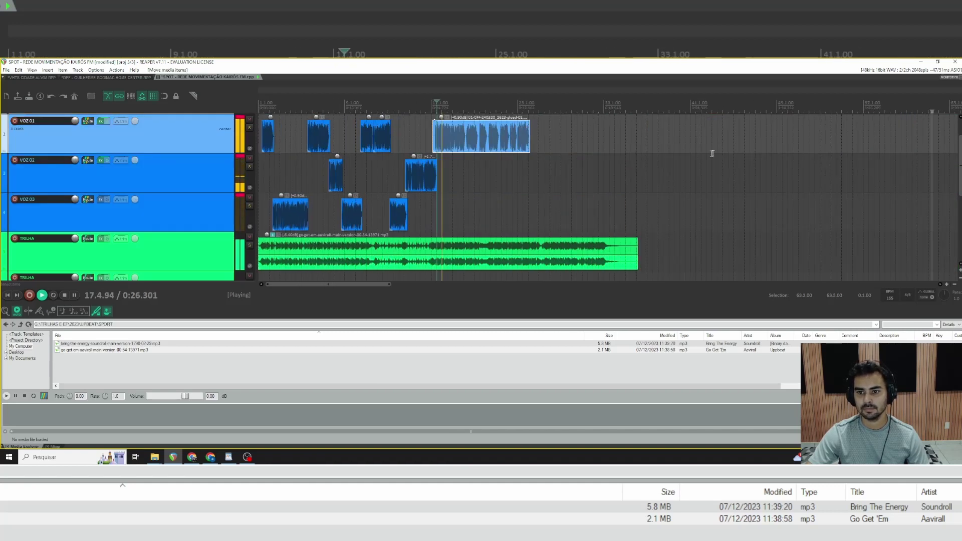
- Split VOZ 01 at the pause near 20.1 and move the remaining audio to VOZ 03, overlapping the previous phrase
{"action": "scroll", "coordinate": [706, 151], "scroll_direction": "up", "scroll_amount": 3}
{"action": "scroll", "coordinate": [646, 136], "scroll_direction": "up", "scroll_amount": 3}
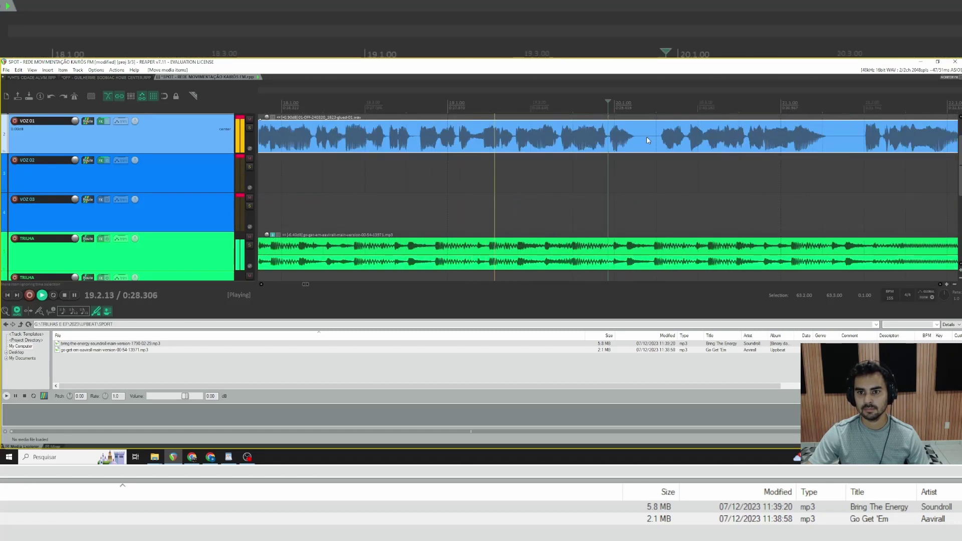
{"action": "key", "text": "s"}
{"action": "left_click_drag", "start_coordinate": [649, 138], "coordinate": [632, 205]}
{"action": "scroll", "coordinate": [663, 183], "scroll_direction": "down", "scroll_amount": 3}
- Split VOZ 03 at the end of the phrase near 21.1, move the remaining audio to VOZ 02, and play the transition
{"action": "key", "text": "s"}
{"action": "key", "text": "space"}
{"action": "left_click", "coordinate": [606, 187]}
{"action": "key", "text": "space"}
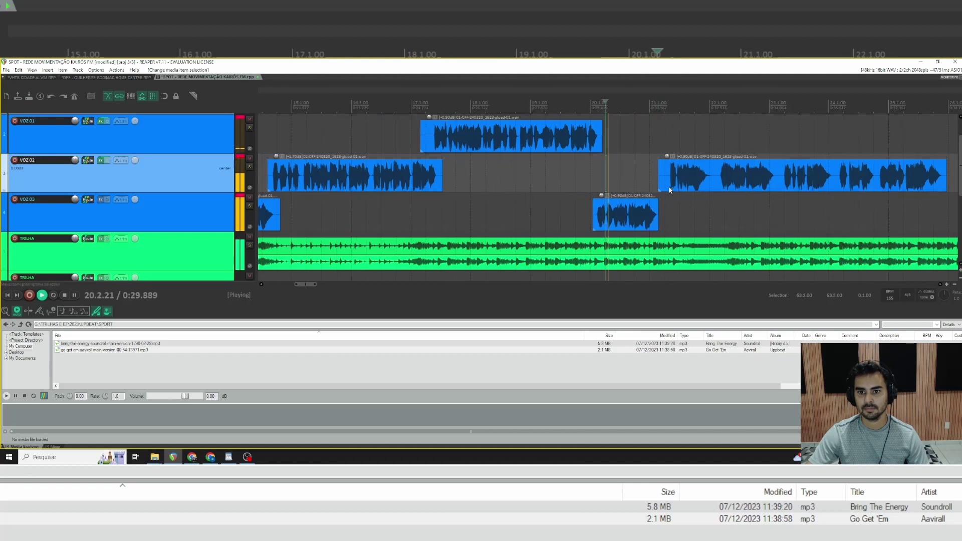
- Slide the last VOZ 02 clip earlier over the VOZ 03 phrase, split it after its first phrase, and move the remainder to VOZ 01
{"action": "left_click_drag", "start_coordinate": [677, 186], "coordinate": [708, 208]}
{"action": "key", "text": "space"}
{"action": "left_click", "coordinate": [689, 182]}
{"action": "key", "text": "s"}
- Split the new VOZ 01 clip after its first phrase and move the remaining audio to VOZ 03, overlapping slightly
{"action": "left_click", "coordinate": [664, 146]}
{"action": "key", "text": "space"}
{"action": "key", "text": "space"}
{"action": "key", "text": "s"}
{"action": "left_click", "coordinate": [688, 176]}
{"action": "key", "text": "space"}
- Split VOZ 03 at the pause near 23.3 and move the remaining audio to VOZ 01, starting slightly earlier
{"action": "left_click", "coordinate": [666, 222]}
{"action": "scroll", "coordinate": [667, 223], "scroll_direction": "up", "scroll_amount": 3}
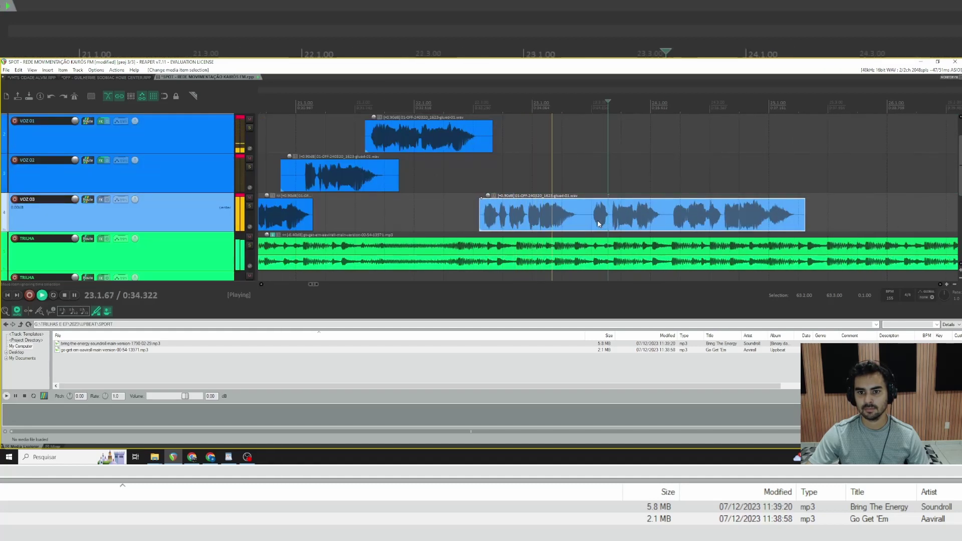
{"action": "key", "text": "s"}
{"action": "left_click_drag", "start_coordinate": [610, 222], "coordinate": [596, 146]}
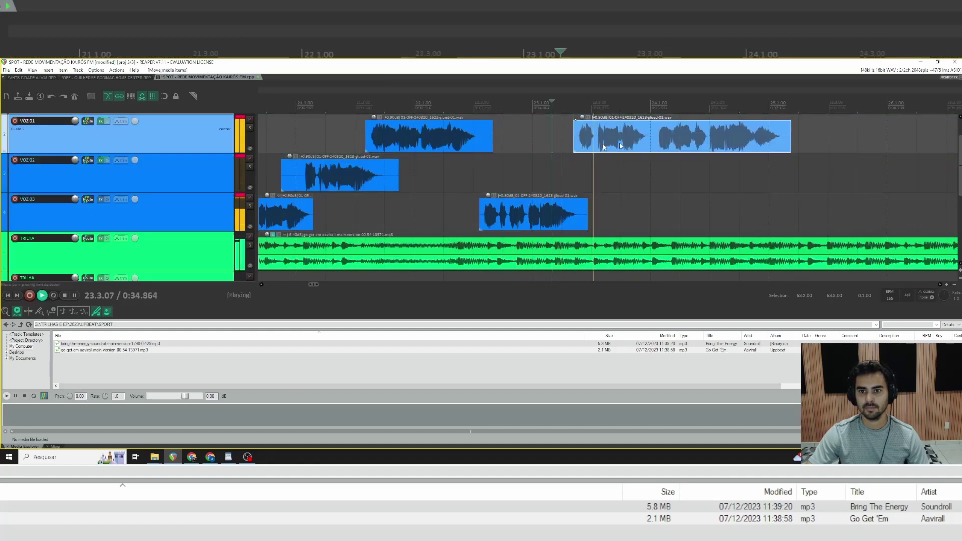
- Split the last VOZ 01 clip at its pause, move the final phrase to VOZ 02 at 24.1.00, and play the result
{"action": "key", "text": "space"}
{"action": "key", "text": "s"}
{"action": "left_click_drag", "start_coordinate": [668, 142], "coordinate": [667, 161]}
{"action": "left_click", "coordinate": [611, 174]}
{"action": "key", "text": "space"}
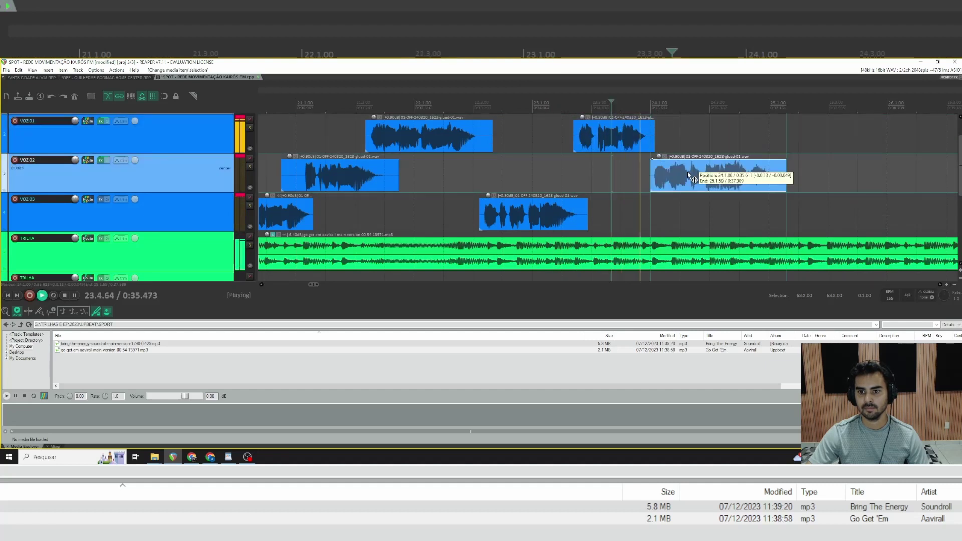
{"action": "key", "text": "space"}
- Split the TRILHA music at 24.4.99 and just before 33.1, and delete the section between the two splits
{"action": "left_click", "coordinate": [766, 263]}
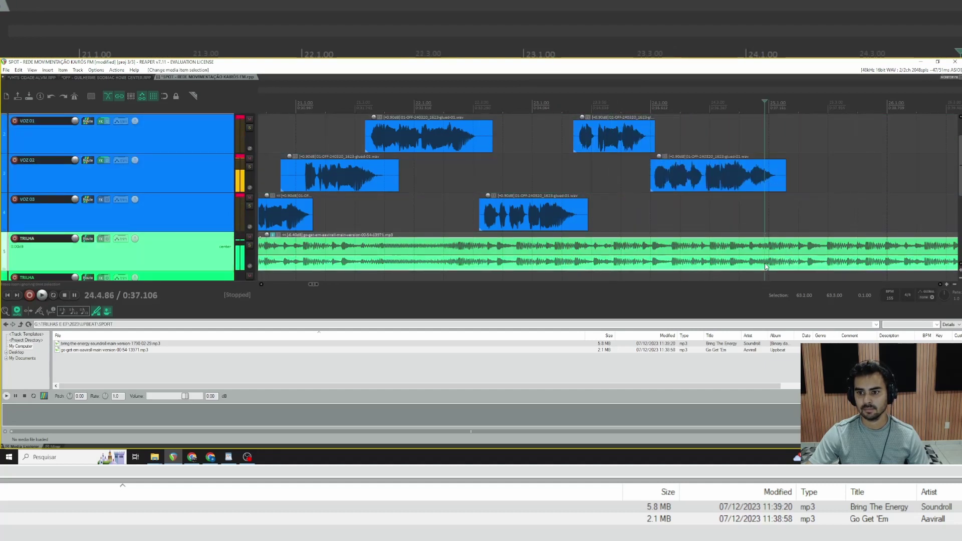
{"action": "scroll", "coordinate": [768, 263], "scroll_direction": "down", "scroll_amount": 6}
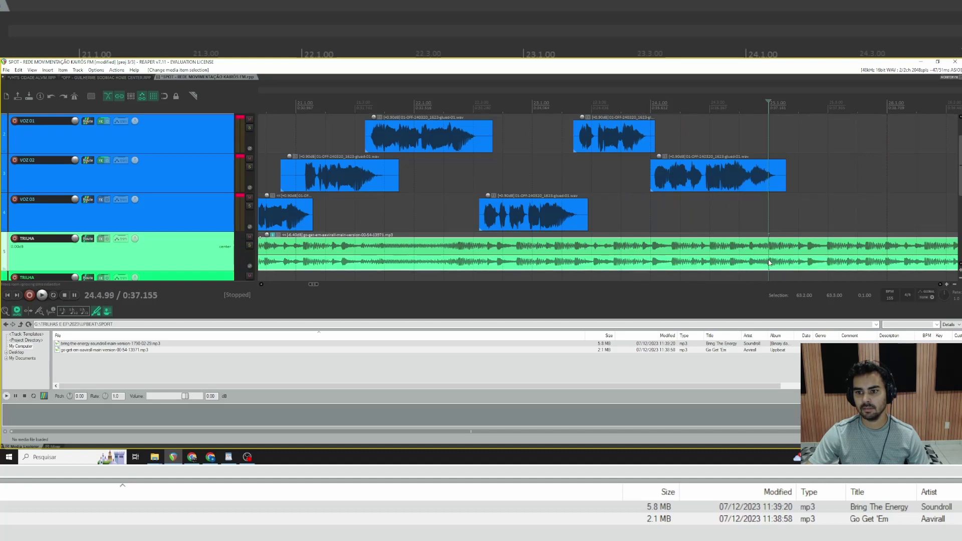
{"action": "key", "text": "s"}
{"action": "left_click", "coordinate": [719, 263]}
{"action": "scroll", "coordinate": [718, 263], "scroll_direction": "up", "scroll_amount": 6}
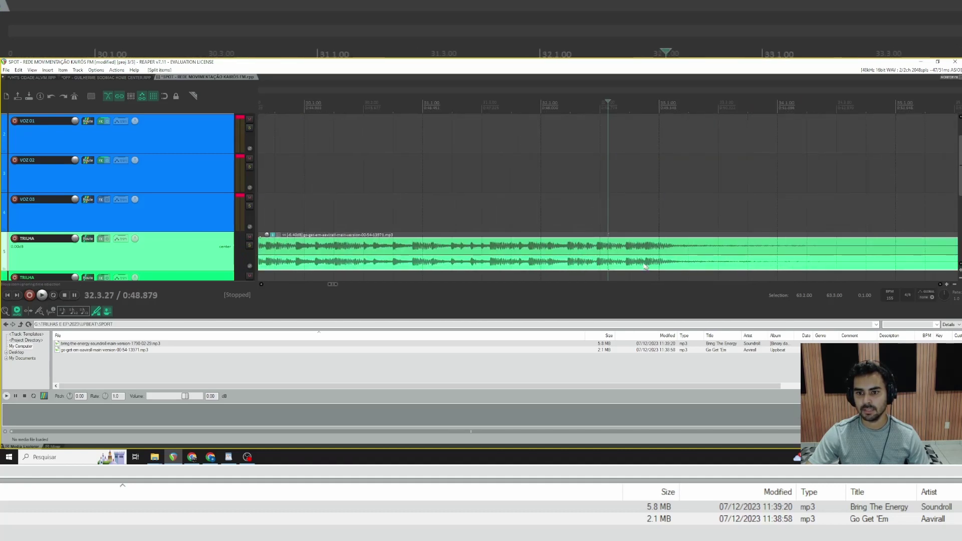
{"action": "left_click", "coordinate": [646, 261]}
{"action": "key", "text": "s"}
{"action": "left_click", "coordinate": [614, 262]}
{"action": "scroll", "coordinate": [615, 261], "scroll_direction": "down", "scroll_amount": 4}
{"action": "key", "text": "Delete"}
- Cut the remaining closing section of the music and paste it at the end of the first TRILHA section near 25.1
{"action": "left_click", "coordinate": [640, 255]}
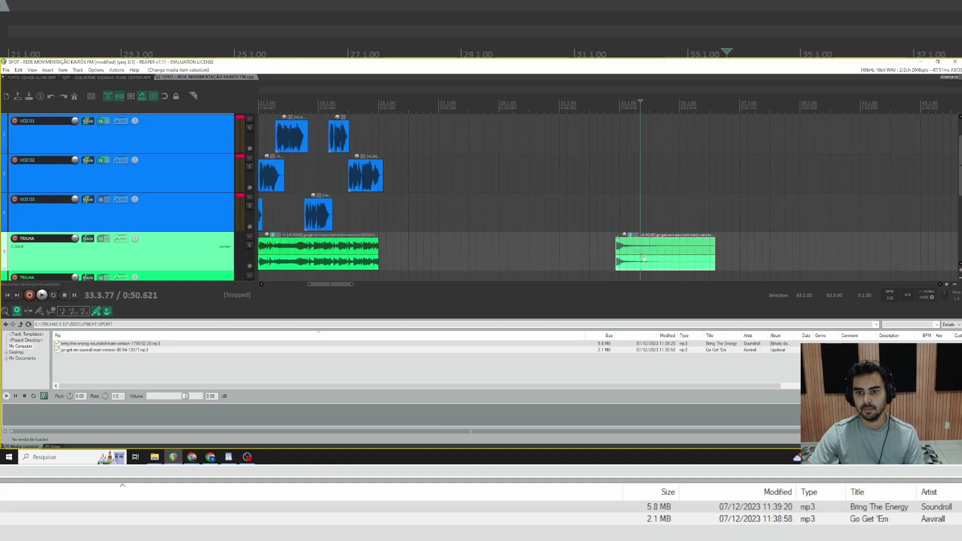
{"action": "key", "text": "ctrl+x"}
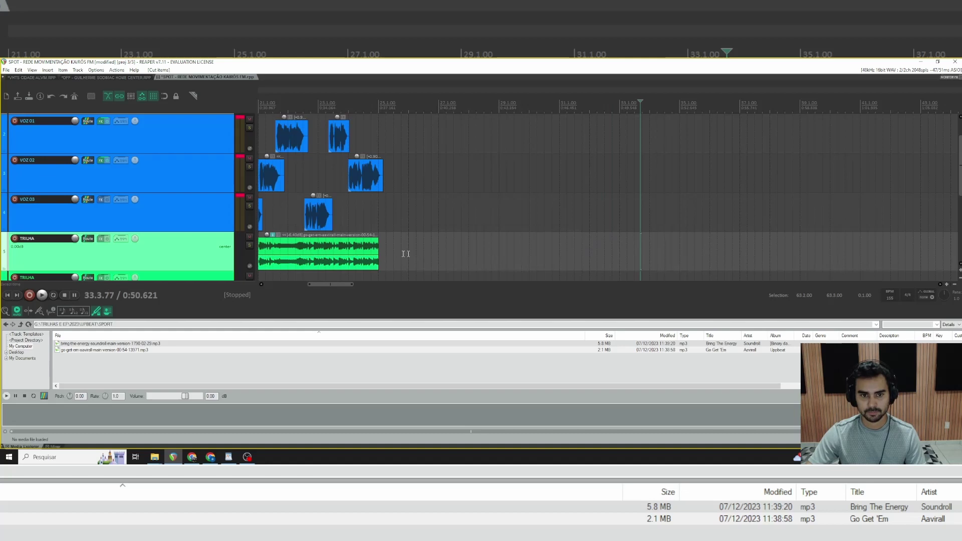
{"action": "left_click", "coordinate": [376, 250]}
{"action": "key", "text": "ctrl+v"}
- Listen to the final phrases and the music join near 25.1, and return to the project start
{"action": "left_click", "coordinate": [323, 175]}
{"action": "scroll", "coordinate": [324, 174], "scroll_direction": "up", "scroll_amount": 5}
{"action": "key", "text": "space"}
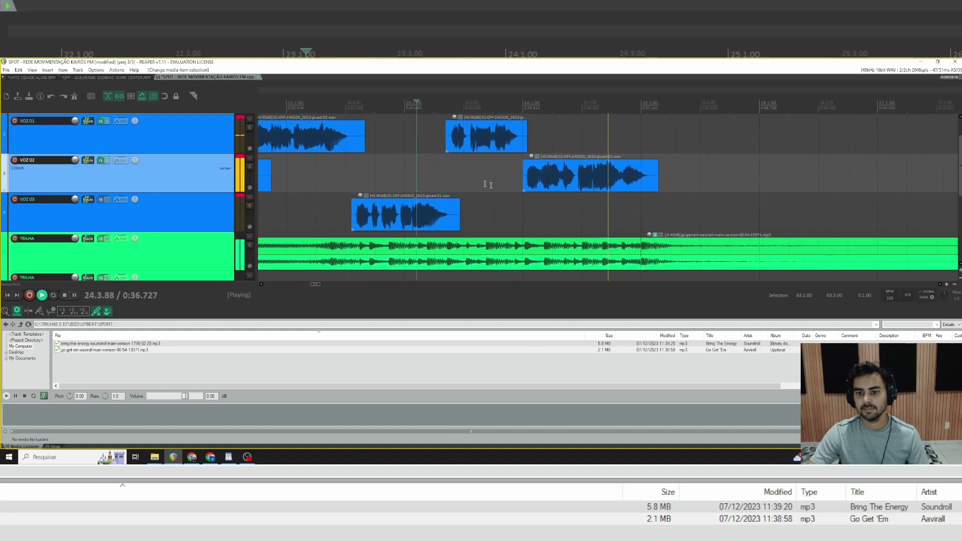
{"action": "scroll", "coordinate": [501, 185], "scroll_direction": "down", "scroll_amount": 5}
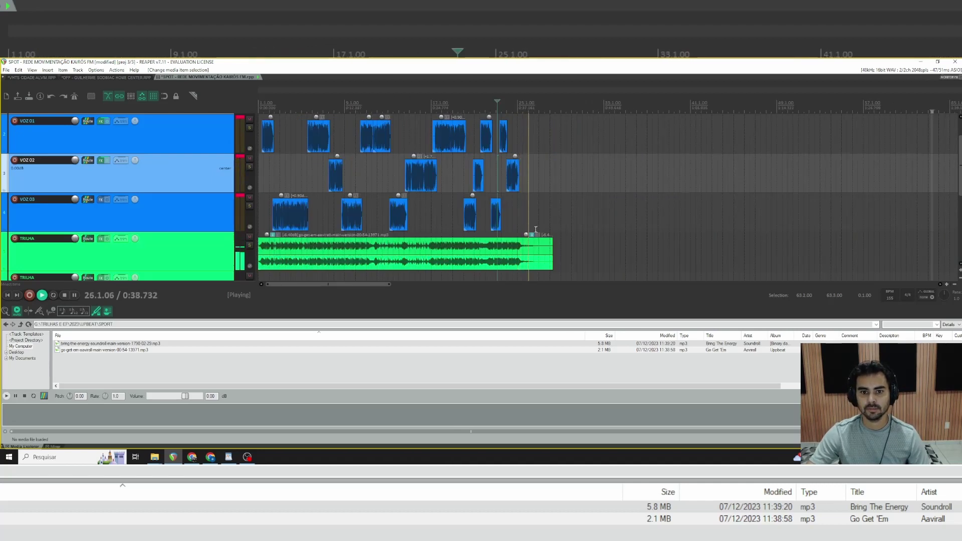
{"action": "left_click", "coordinate": [64, 295]}
{"action": "left_click", "coordinate": [8, 295]}
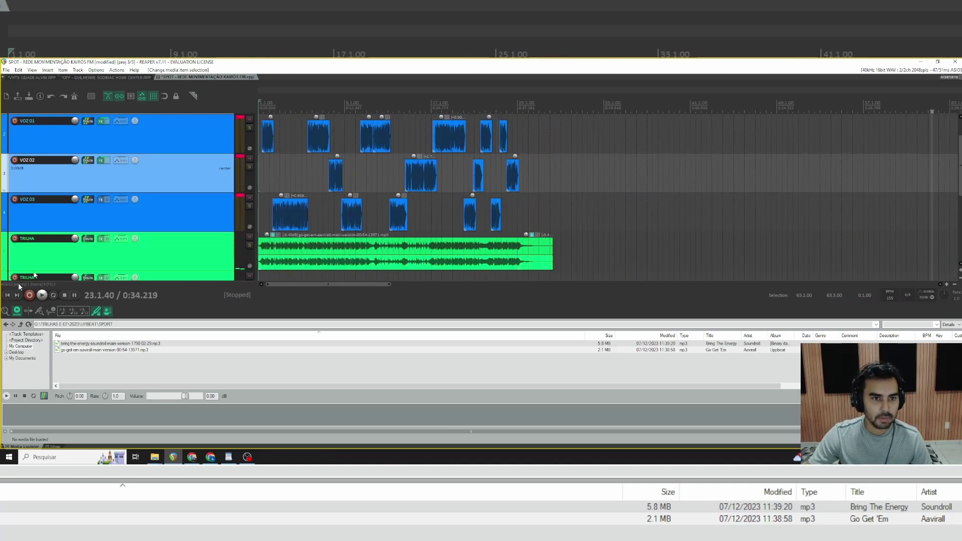
- Search the effects for "NOI" and add the Noiz-Lab Limiter_LE2 to the VOZ 02 effects chain
{"action": "scroll", "coordinate": [318, 173], "scroll_direction": "up", "scroll_amount": 5}
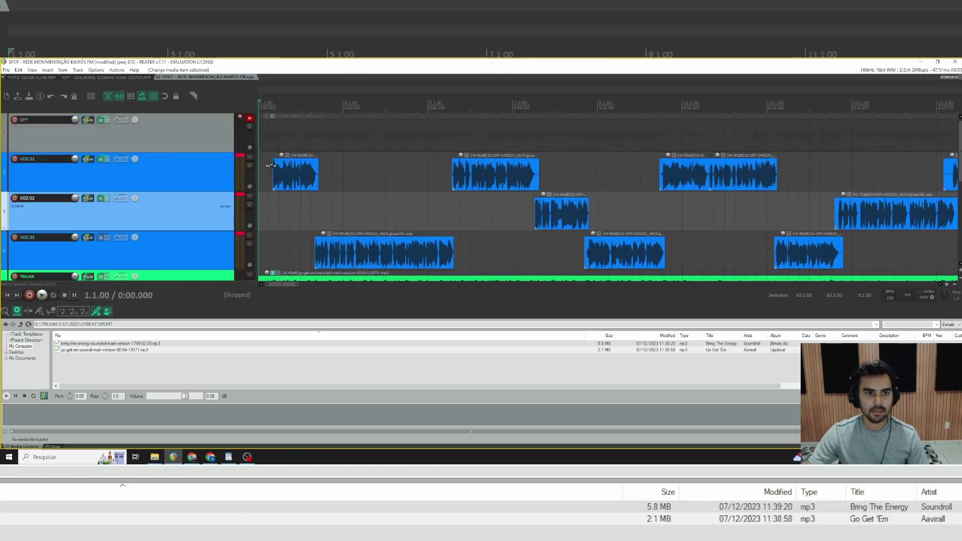
{"action": "left_click", "coordinate": [99, 199]}
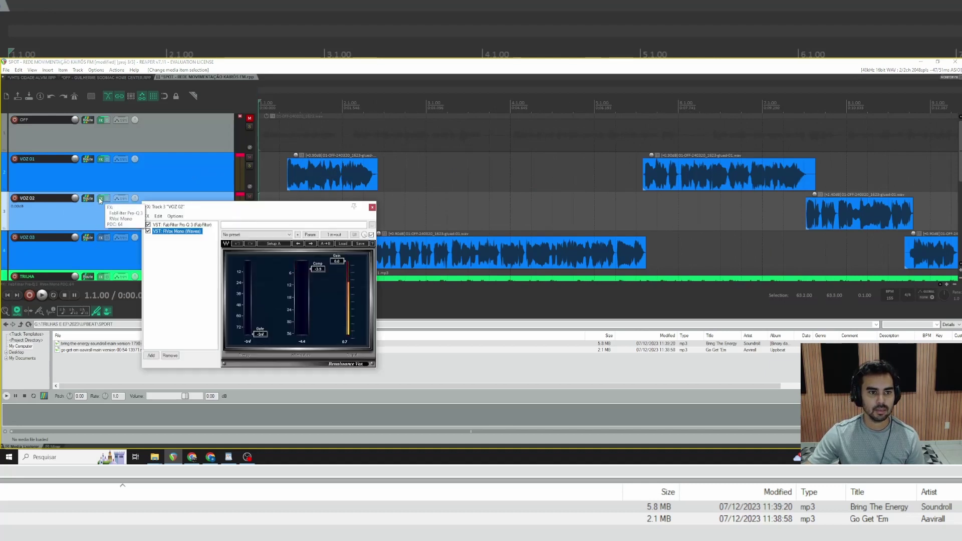
{"action": "left_click", "coordinate": [151, 356]}
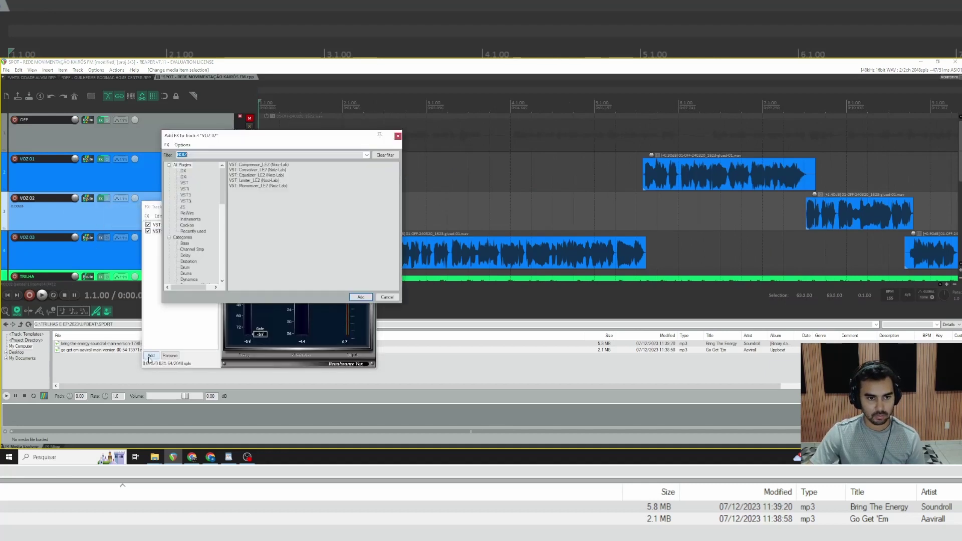
{"action": "type", "text": "NOI"}
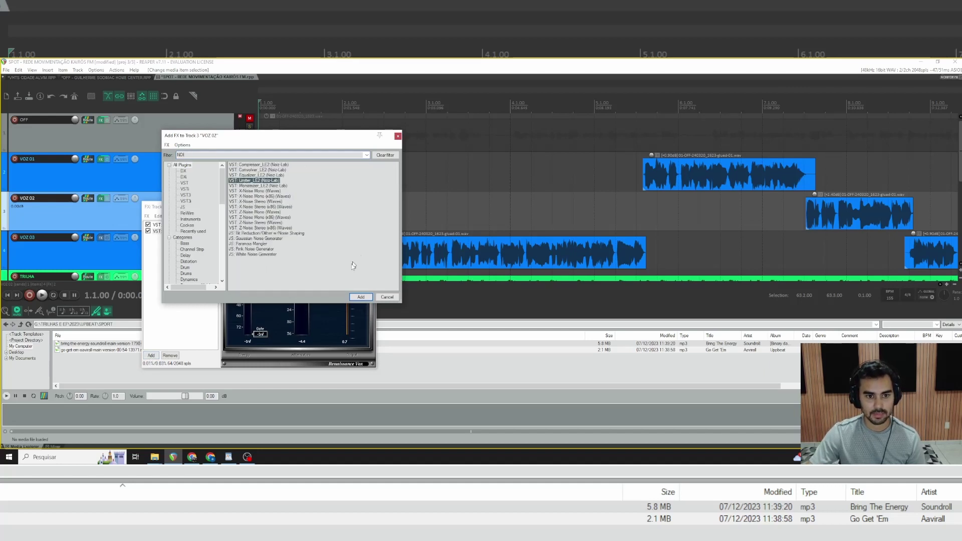
{"action": "left_click", "coordinate": [362, 296]}
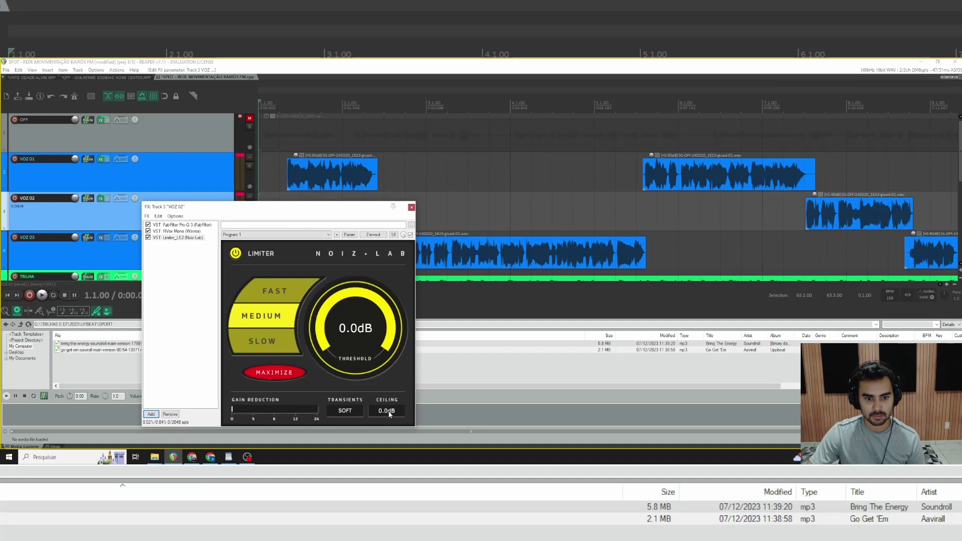
- Keep the VOZ 02 Limiter at Medium speed and set its ceiling to -0.3 dB
{"action": "left_click_drag", "start_coordinate": [352, 207], "coordinate": [337, 150]}
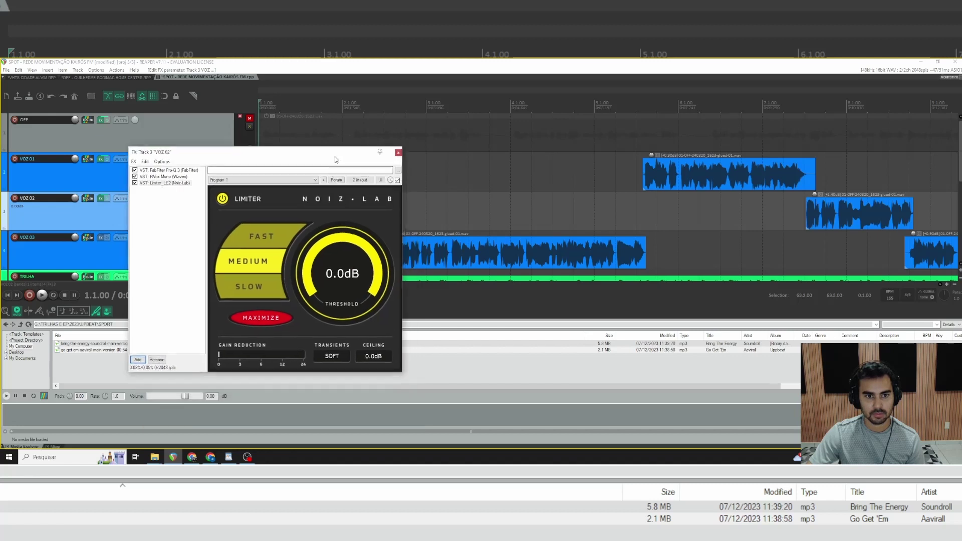
{"action": "left_click", "coordinate": [270, 242]}
{"action": "left_click", "coordinate": [256, 279]}
{"action": "left_click", "coordinate": [261, 259]}
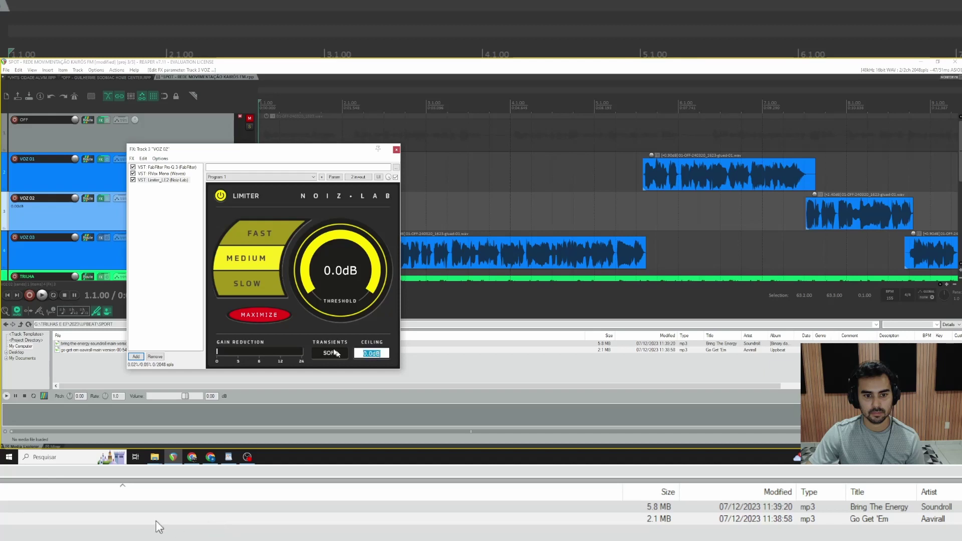
{"action": "type", "text": "-1.9"}
{"action": "key", "text": "Return"}
{"action": "left_click_drag", "start_coordinate": [368, 356], "coordinate": [372, 353]}
{"action": "left_click", "coordinate": [396, 150]}
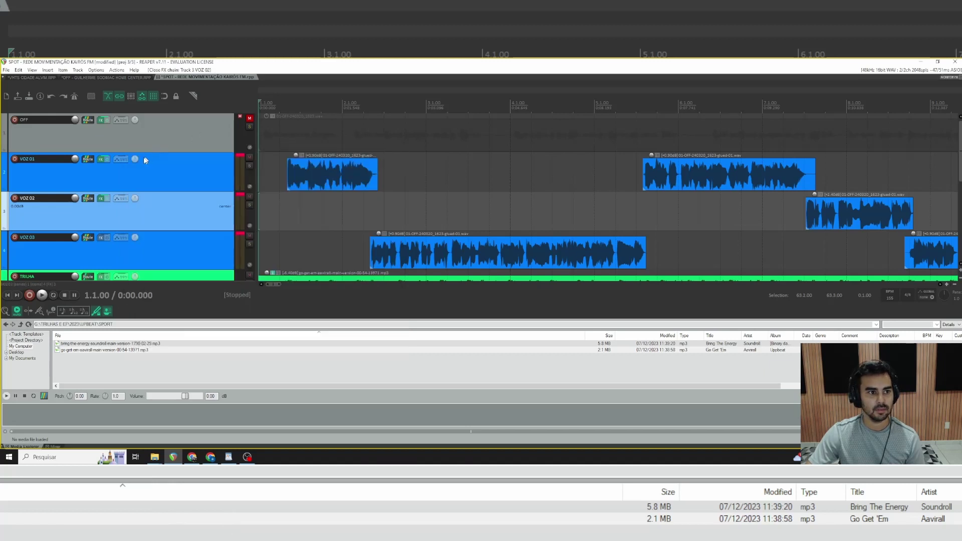
- Remove the duplicate Limiter_LE2 from the VOZ 02 effects chain, leaving one after RVox Mono
{"action": "left_click", "coordinate": [101, 200]}
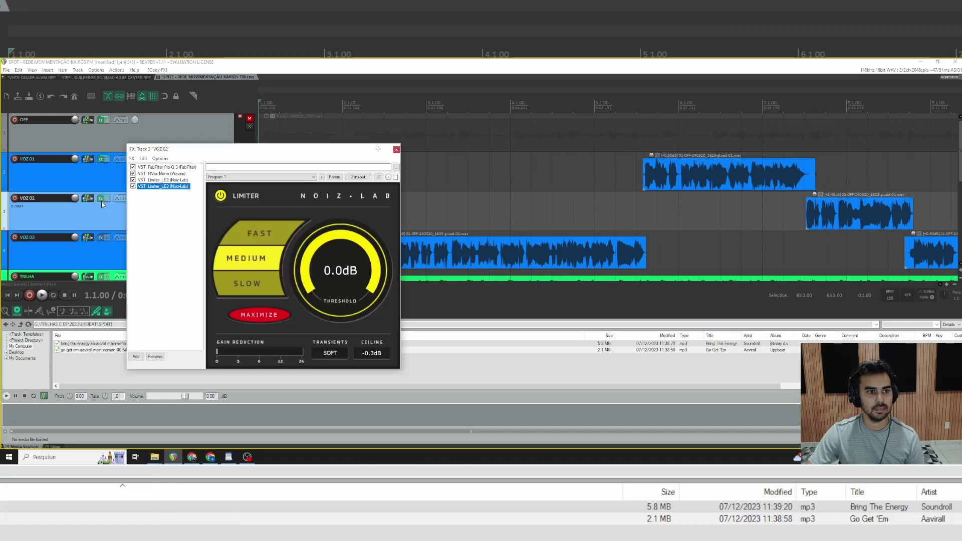
{"action": "left_click", "coordinate": [173, 174]}
{"action": "left_click", "coordinate": [173, 180]}
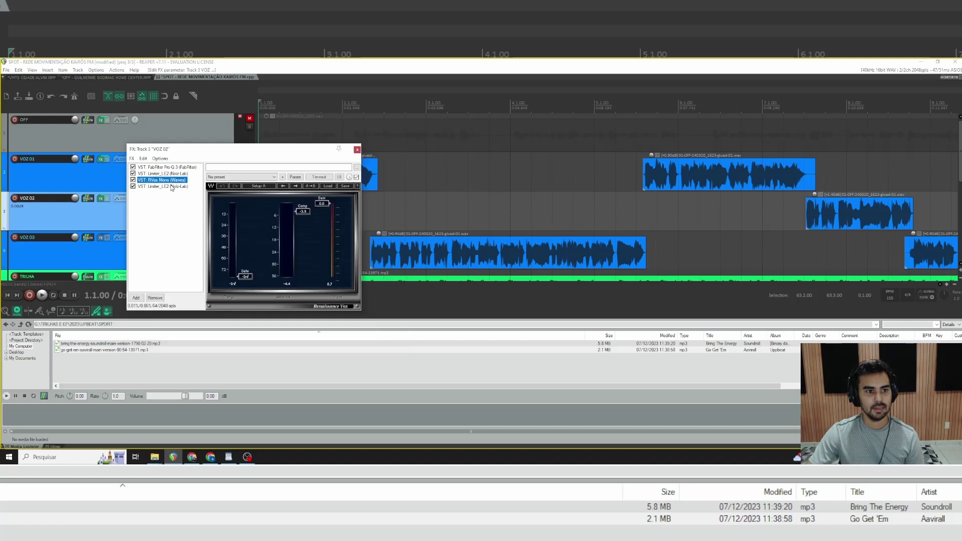
{"action": "left_click", "coordinate": [169, 175]}
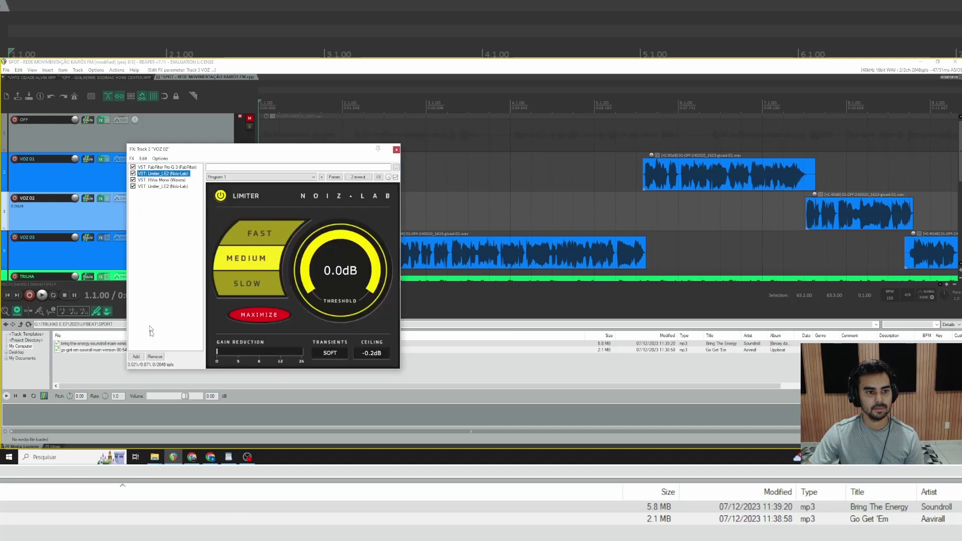
{"action": "left_click", "coordinate": [155, 357]}
{"action": "left_click", "coordinate": [182, 180]}
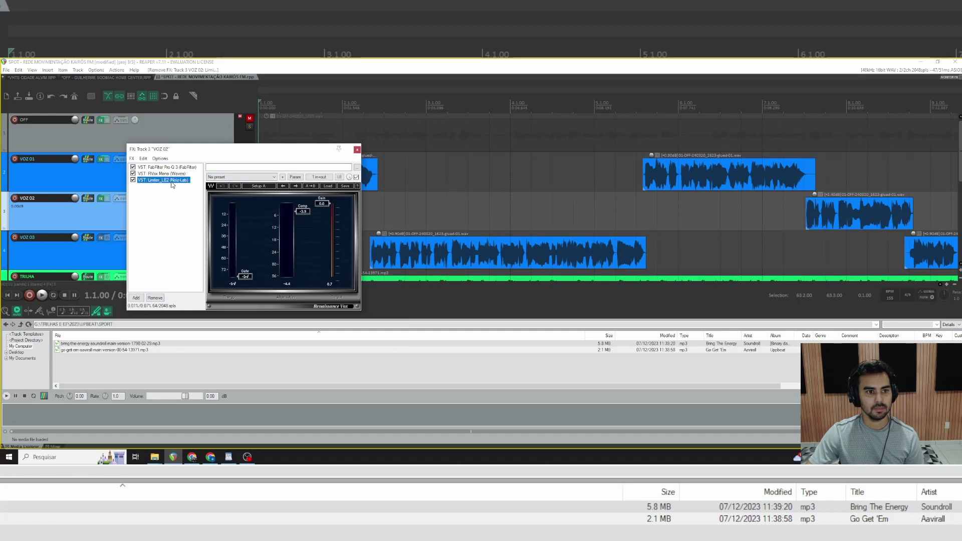
{"action": "left_click", "coordinate": [397, 150]}
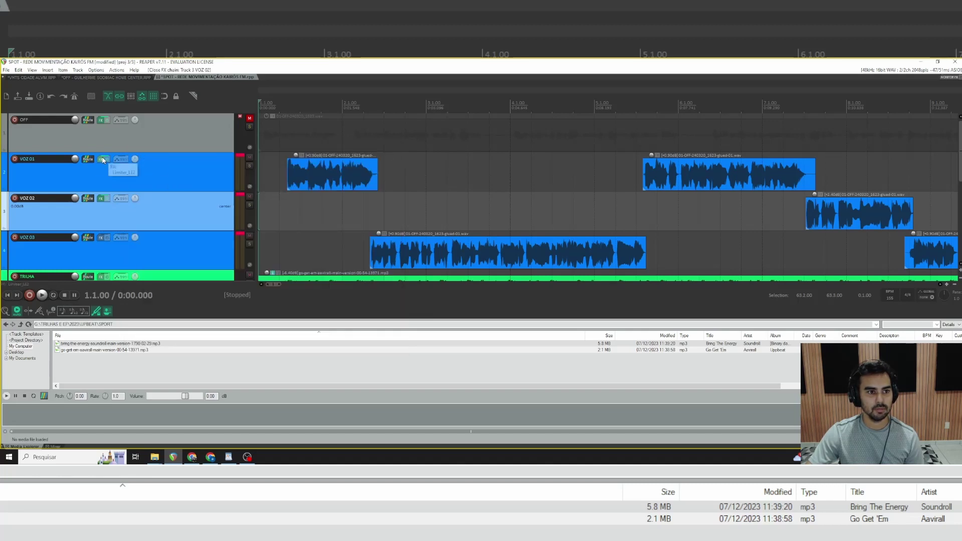
- Copy the Limiter_LE2 with its -0.3 dB ceiling to VOZ 03 and check its settings there
{"action": "left_click", "coordinate": [100, 238]}
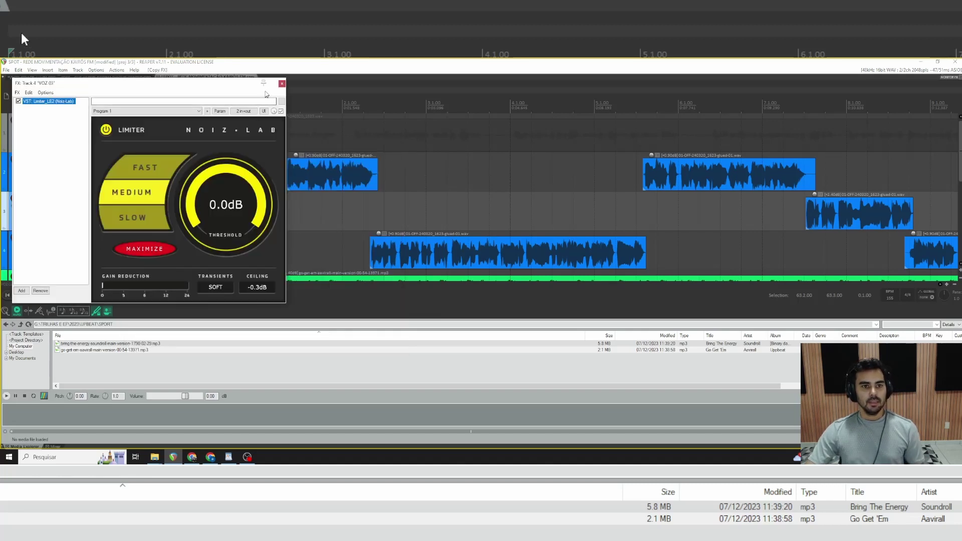
{"action": "left_click", "coordinate": [282, 83]}
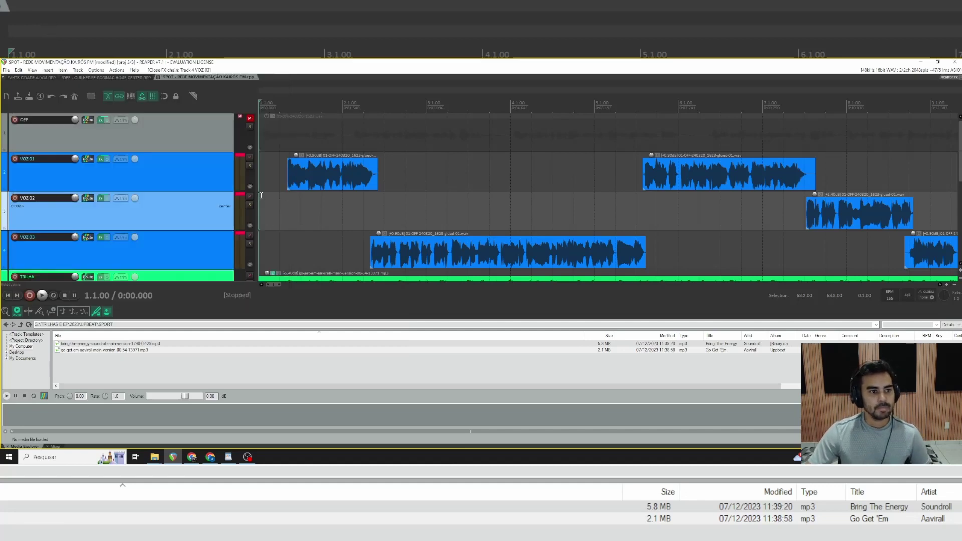
- Make a time selection about 39 seconds long from the start of the spot to just past the last voice phrase
{"action": "scroll", "coordinate": [273, 200], "scroll_direction": "down", "scroll_amount": 4}
{"action": "scroll", "coordinate": [305, 212], "scroll_direction": "up", "scroll_amount": 3}
{"action": "scroll", "coordinate": [320, 217], "scroll_direction": "down", "scroll_amount": 2}
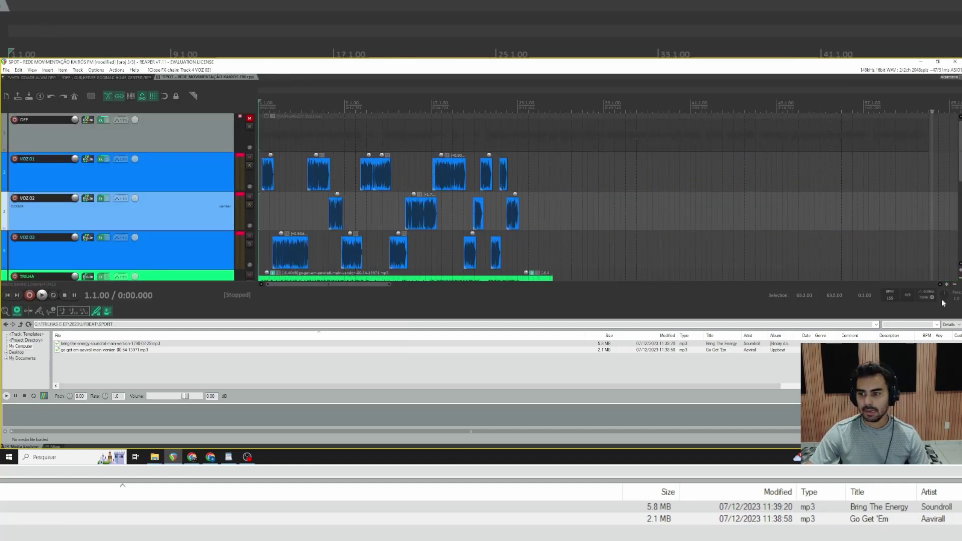
{"action": "left_click", "coordinate": [961, 278]}
{"action": "scroll", "coordinate": [501, 241], "scroll_direction": "up", "scroll_amount": 4}
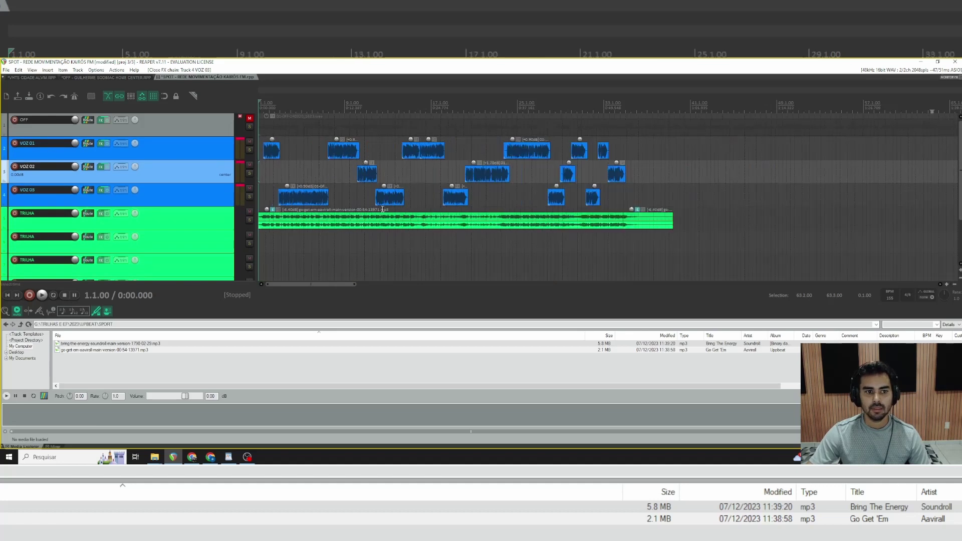
{"action": "left_click_drag", "start_coordinate": [259, 162], "coordinate": [436, 170]}
{"action": "scroll", "coordinate": [321, 135], "scroll_direction": "down", "scroll_amount": 5}
{"action": "left_click_drag", "start_coordinate": [304, 110], "coordinate": [533, 160]}
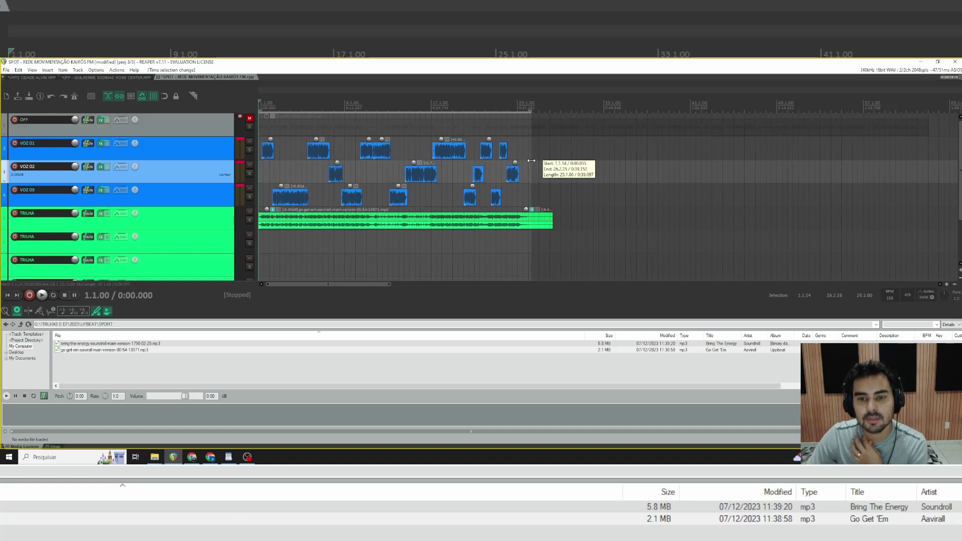
{"action": "left_click_drag", "start_coordinate": [531, 161], "coordinate": [531, 160]}
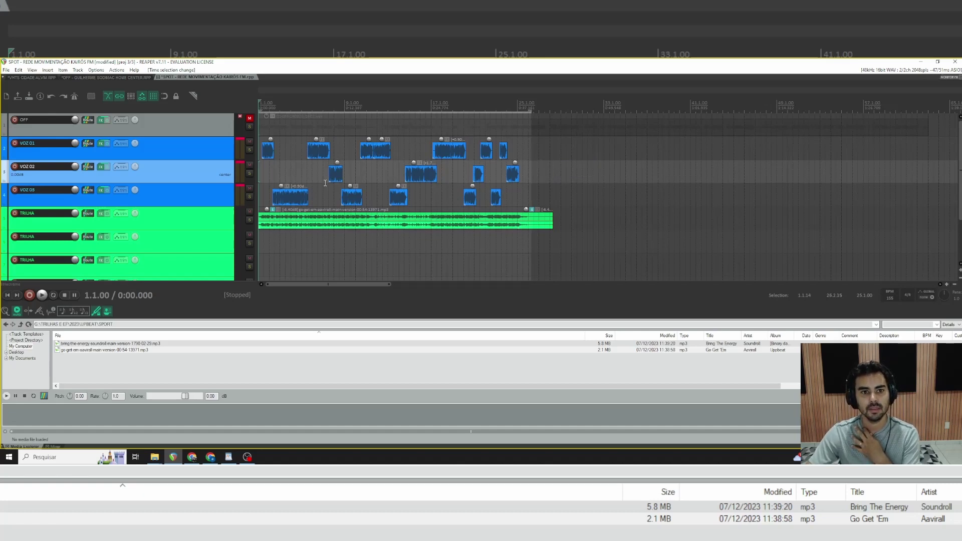
{"action": "scroll", "coordinate": [275, 172], "scroll_direction": "up", "scroll_amount": 5}
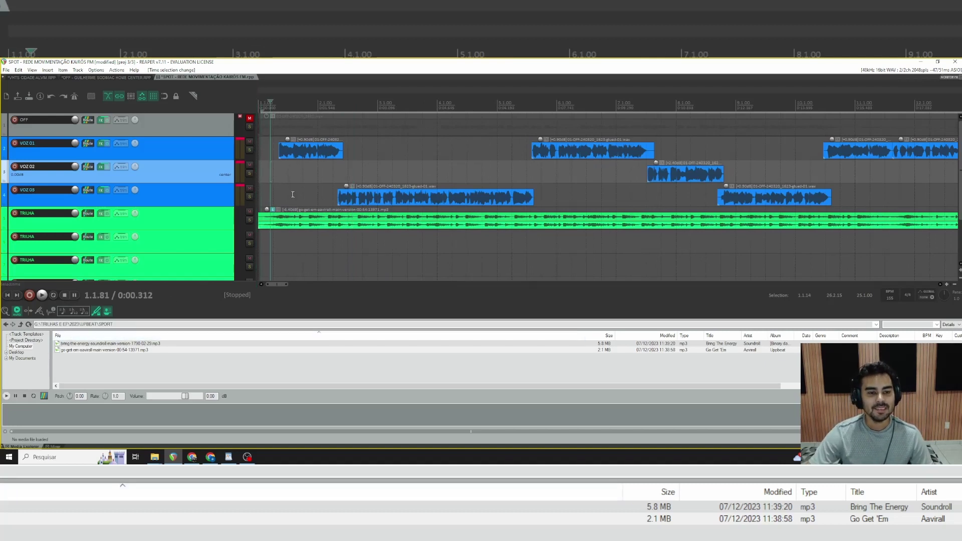
{"action": "scroll", "coordinate": [293, 195], "scroll_direction": "down", "scroll_amount": 3}
{"action": "scroll", "coordinate": [301, 196], "scroll_direction": "up", "scroll_amount": 4}
{"action": "scroll", "coordinate": [316, 198], "scroll_direction": "down", "scroll_amount": 1}
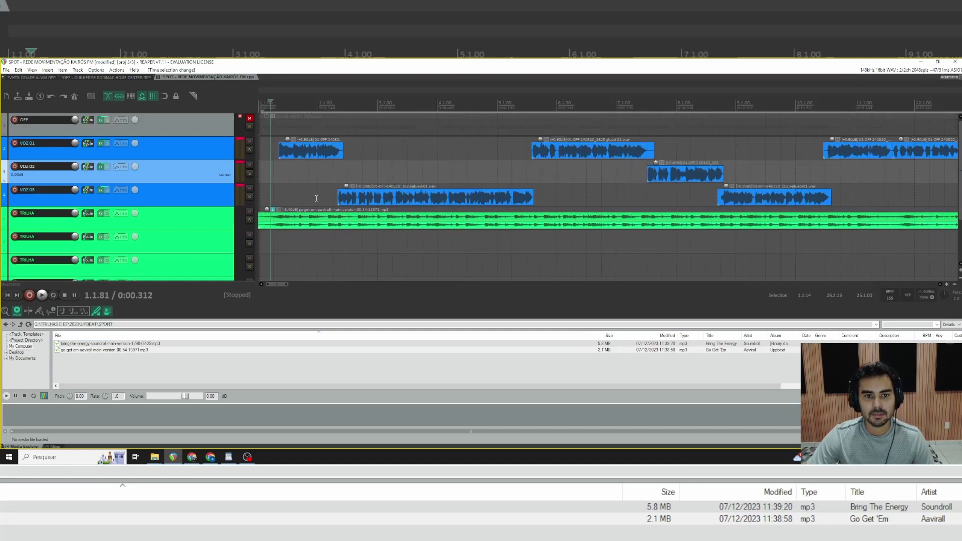
{"action": "scroll", "coordinate": [316, 198], "scroll_direction": "down", "scroll_amount": 2}
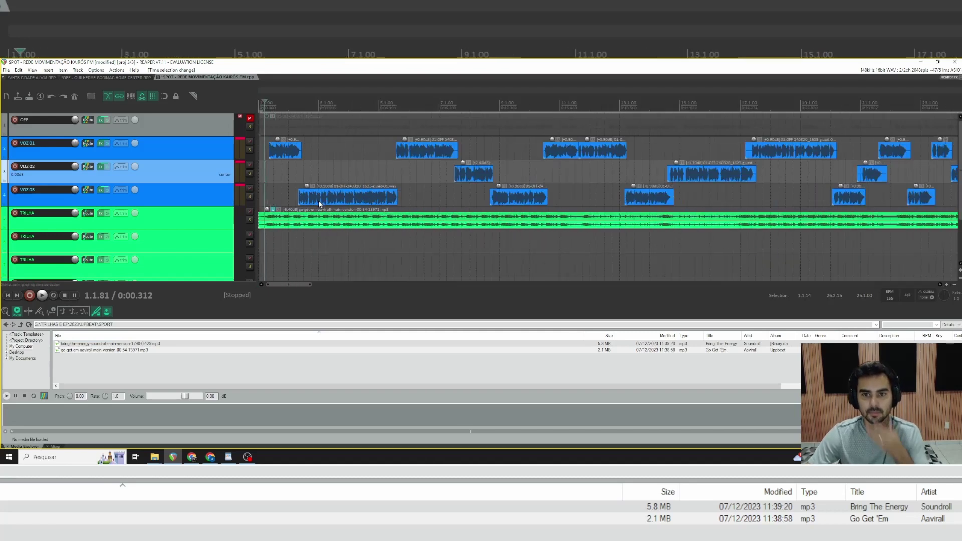
{"action": "left_click", "coordinate": [455, 158]}
{"action": "scroll", "coordinate": [630, 117], "scroll_direction": "up", "scroll_amount": 5}
{"action": "scroll", "coordinate": [580, 154], "scroll_direction": "down", "scroll_amount": 6}
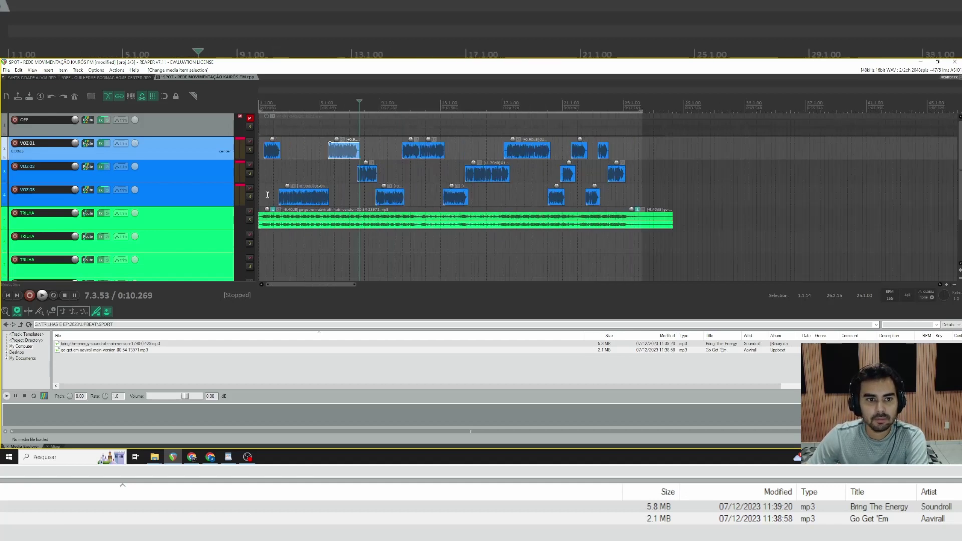
- Play the spot from just before the first VOZ 01 phrase
{"action": "left_click", "coordinate": [259, 187]}
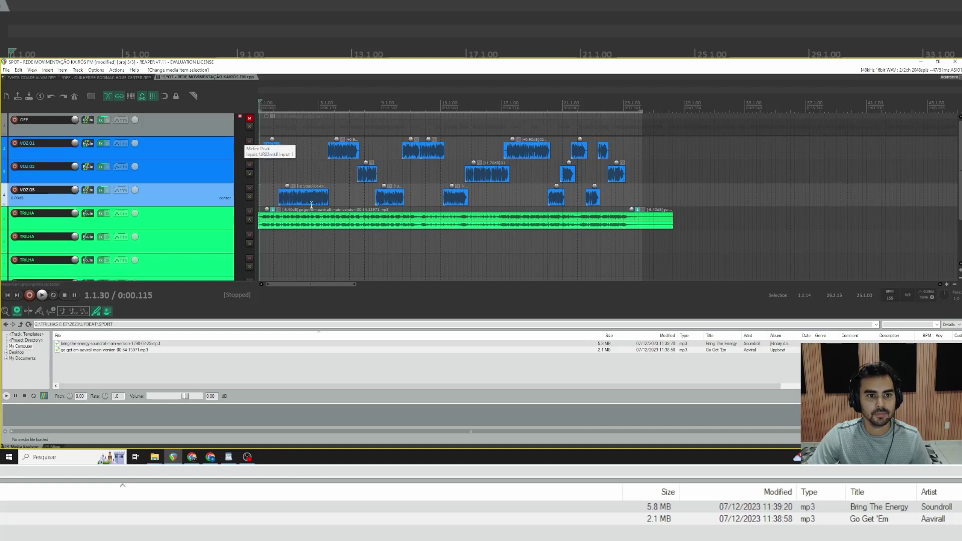
{"action": "scroll", "coordinate": [266, 188], "scroll_direction": "up", "scroll_amount": 6}
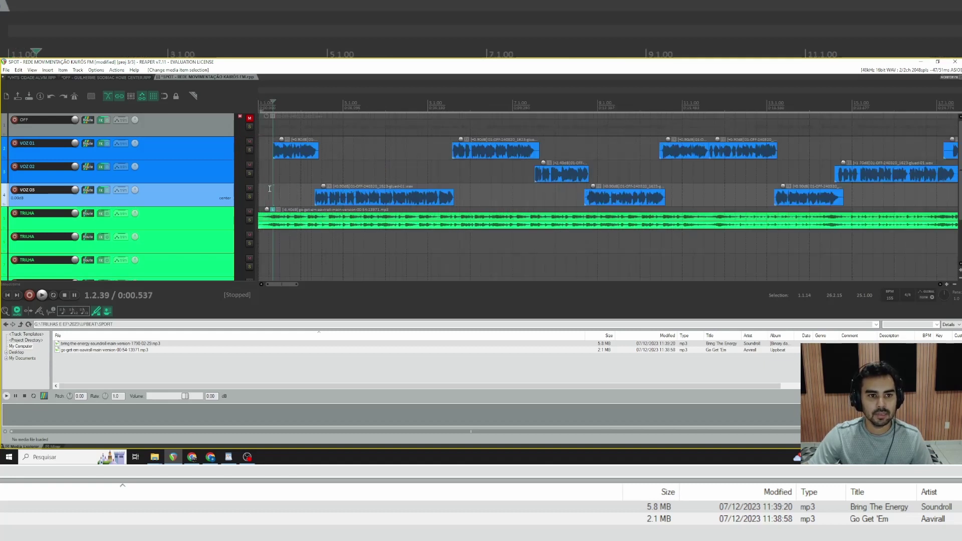
{"action": "left_click", "coordinate": [273, 175]}
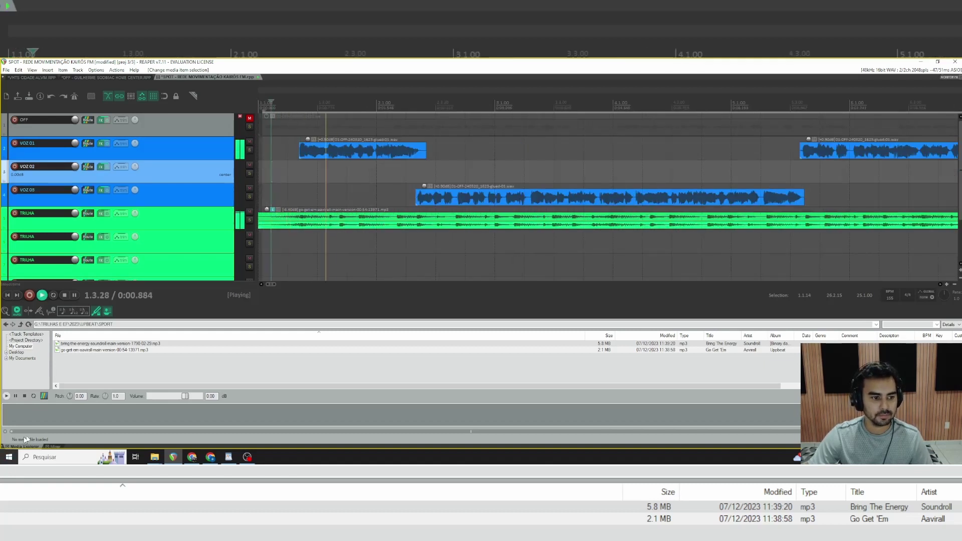
- Show the mixer and lower the background music item's volume to -7.4 dB during playback
{"action": "left_click", "coordinate": [54, 446]}
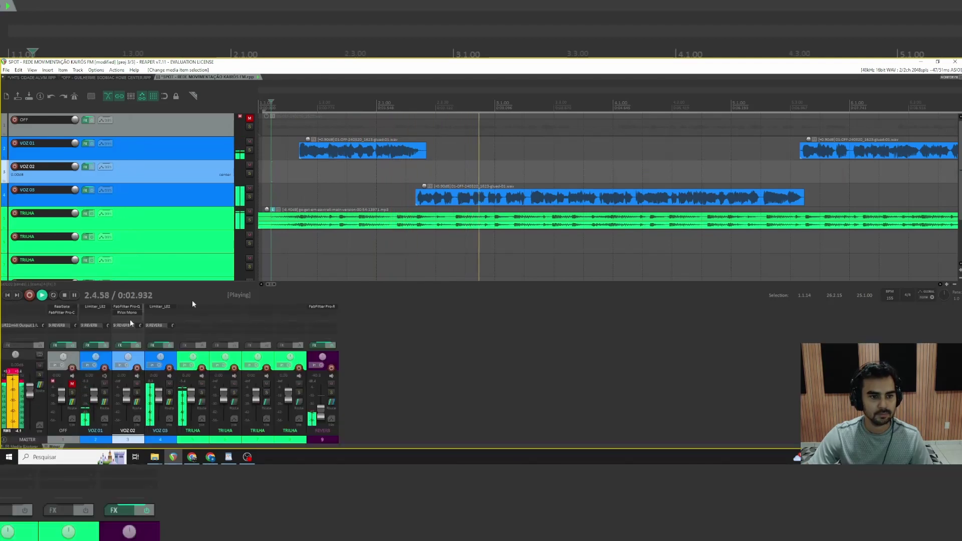
{"action": "scroll", "coordinate": [499, 185], "scroll_direction": "down", "scroll_amount": 7}
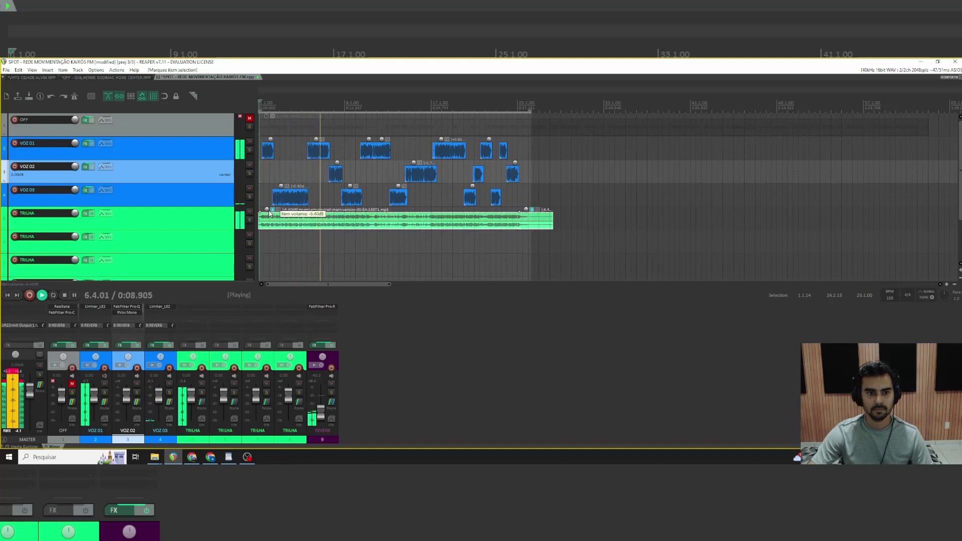
{"action": "left_click_drag", "start_coordinate": [269, 213], "coordinate": [273, 219]}
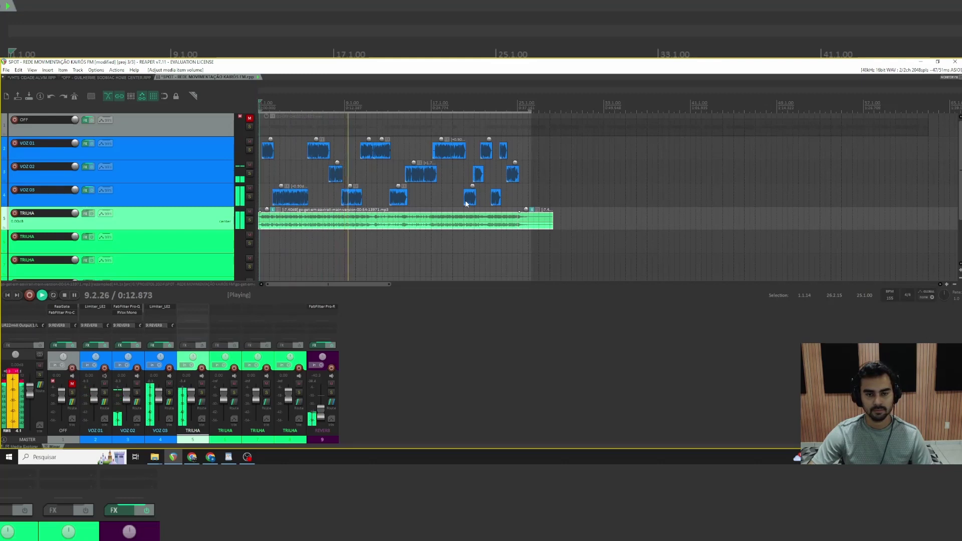
- Nudge the short VOZ 03 phrase at about 0:19 slightly later in the timeline
{"action": "scroll", "coordinate": [465, 200], "scroll_direction": "up", "scroll_amount": 5}
{"action": "scroll", "coordinate": [525, 196], "scroll_direction": "down", "scroll_amount": 3}
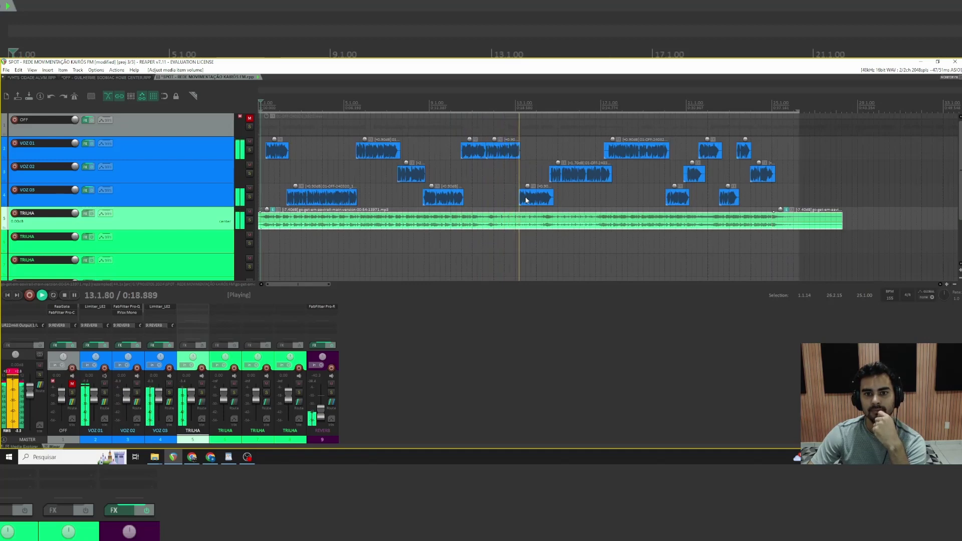
{"action": "left_click", "coordinate": [530, 200]}
{"action": "scroll", "coordinate": [530, 200], "scroll_direction": "up", "scroll_amount": 5}
{"action": "left_click_drag", "start_coordinate": [577, 199], "coordinate": [580, 202]}
{"action": "scroll", "coordinate": [579, 201], "scroll_direction": "down", "scroll_amount": 5}
{"action": "scroll", "coordinate": [666, 178], "scroll_direction": "down", "scroll_amount": 4}
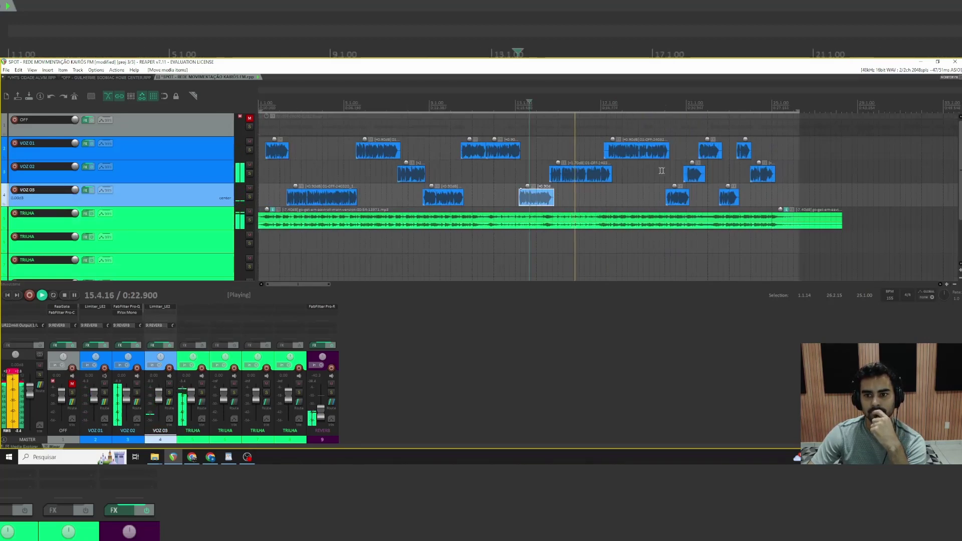
- Check the transition from the long VOZ 02 phrase to the VOZ 01 phrase at about 0:25 during playback
{"action": "left_click", "coordinate": [599, 178]}
{"action": "scroll", "coordinate": [600, 178], "scroll_direction": "up", "scroll_amount": 5}
{"action": "scroll", "coordinate": [612, 177], "scroll_direction": "down", "scroll_amount": 5}
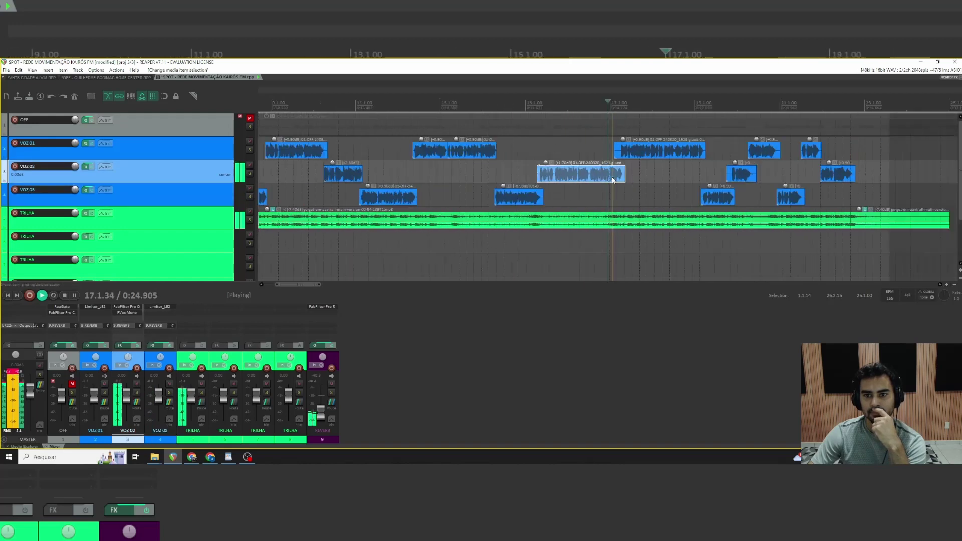
{"action": "scroll", "coordinate": [612, 177], "scroll_direction": "down", "scroll_amount": 2}
{"action": "left_click", "coordinate": [541, 151]}
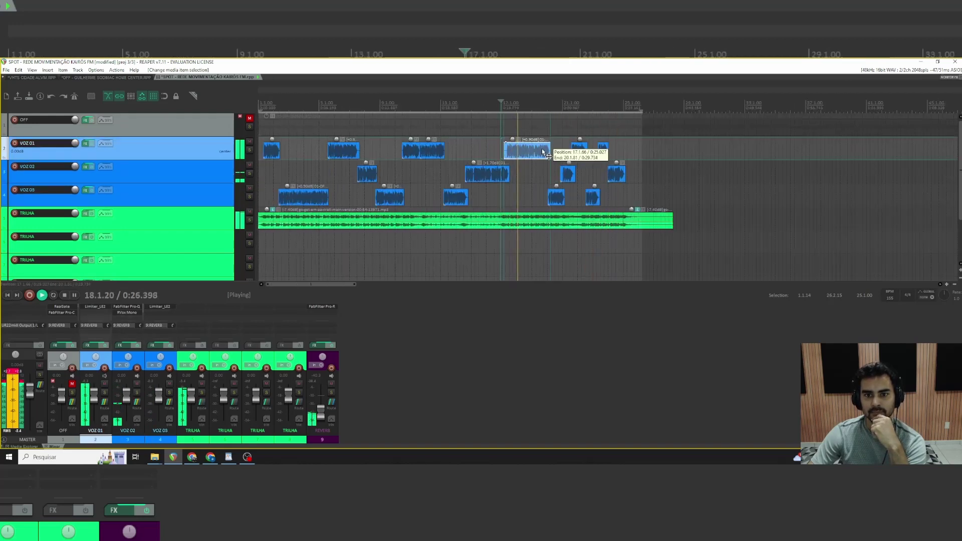
- Readjust the item volume of the background music on the first TRILHA track
{"action": "left_click", "coordinate": [500, 220]}
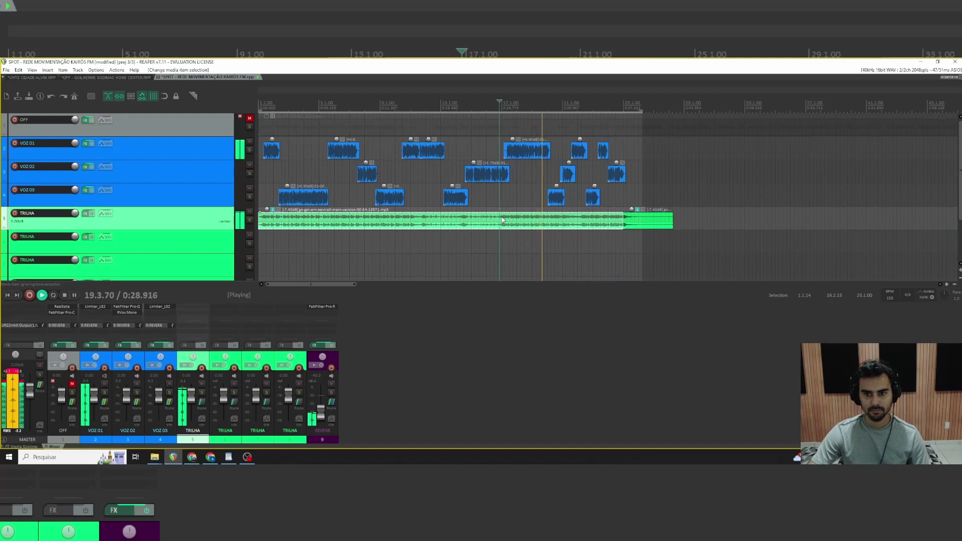
{"action": "scroll", "coordinate": [503, 218], "scroll_direction": "down", "scroll_amount": 3}
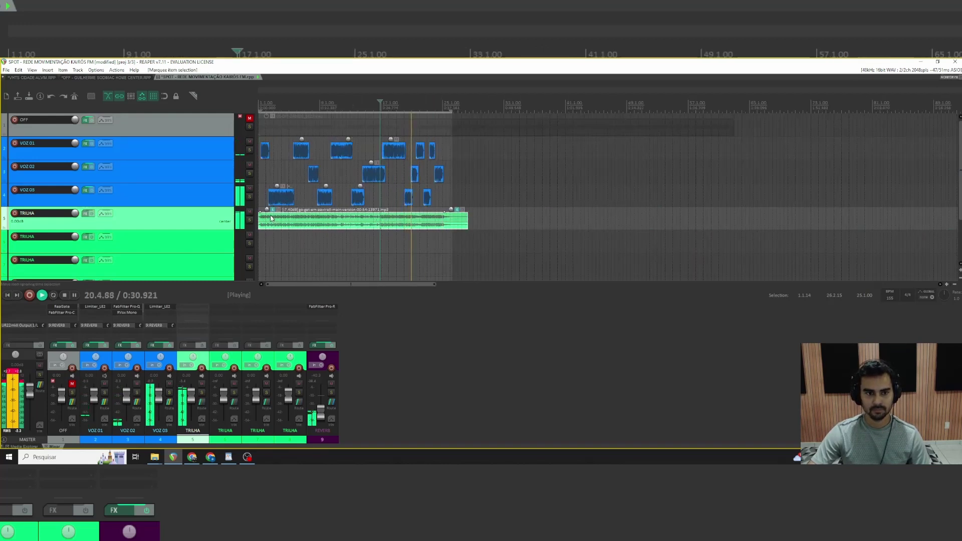
{"action": "left_click_drag", "start_coordinate": [266, 209], "coordinate": [267, 213]}
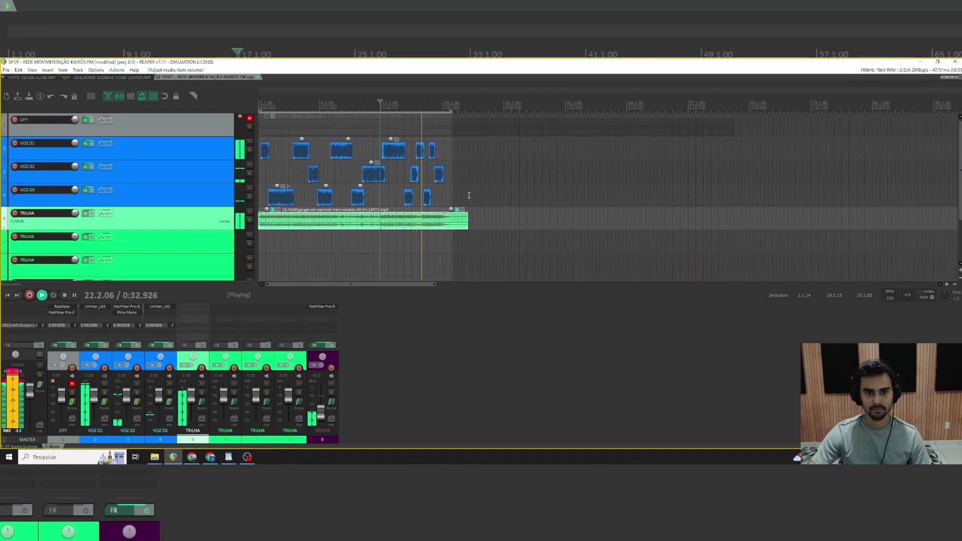
- Listen through the final voice phrases, stop playback, and return to the start of the project
{"action": "scroll", "coordinate": [473, 192], "scroll_direction": "up", "scroll_amount": 3}
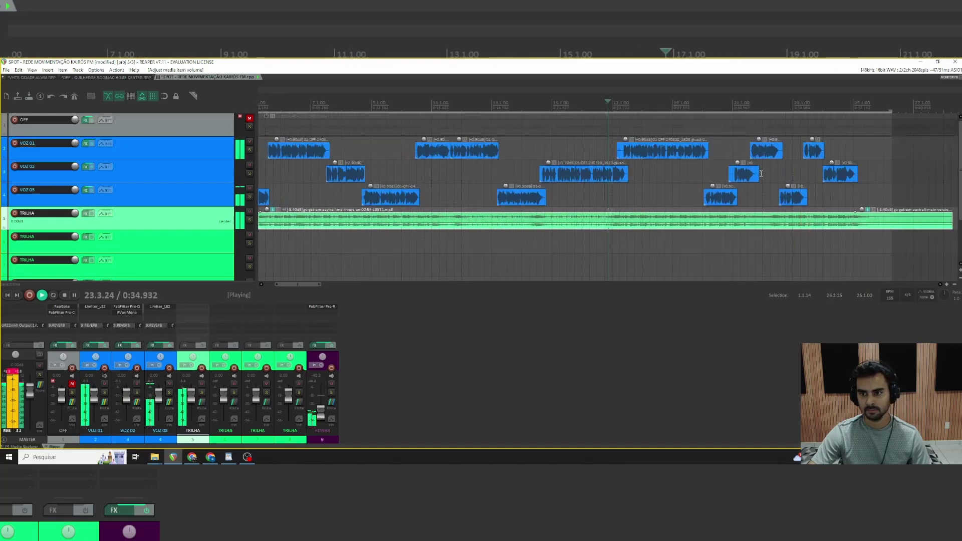
{"action": "scroll", "coordinate": [767, 177], "scroll_direction": "down", "scroll_amount": 1}
{"action": "scroll", "coordinate": [752, 176], "scroll_direction": "down", "scroll_amount": 4}
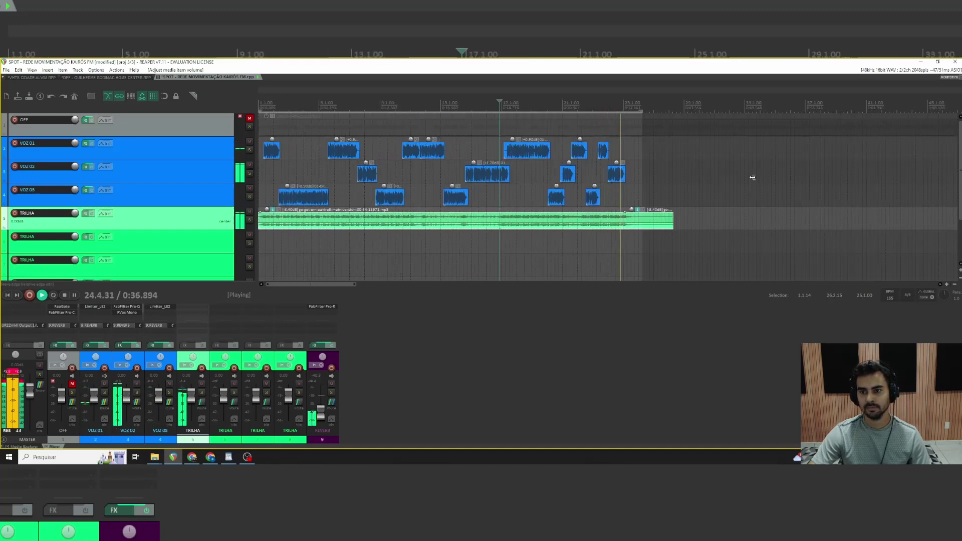
{"action": "scroll", "coordinate": [747, 185], "scroll_direction": "up", "scroll_amount": 6}
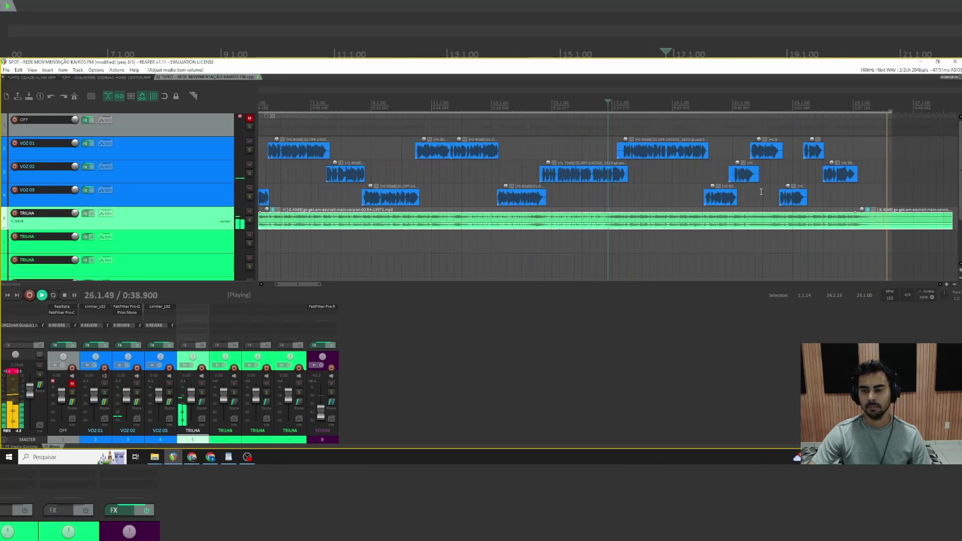
{"action": "key", "text": "space"}
{"action": "left_click", "coordinate": [7, 295]}
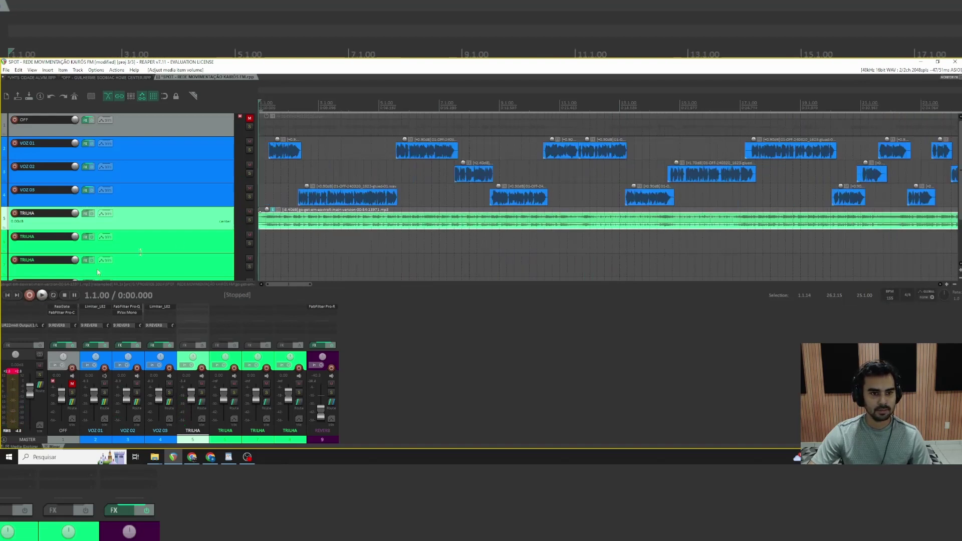
- Search the effects for "FAB", try FabFilter Pro-L 2 on the master track, and remove it from the chain
{"action": "scroll", "coordinate": [401, 198], "scroll_direction": "down", "scroll_amount": 3}
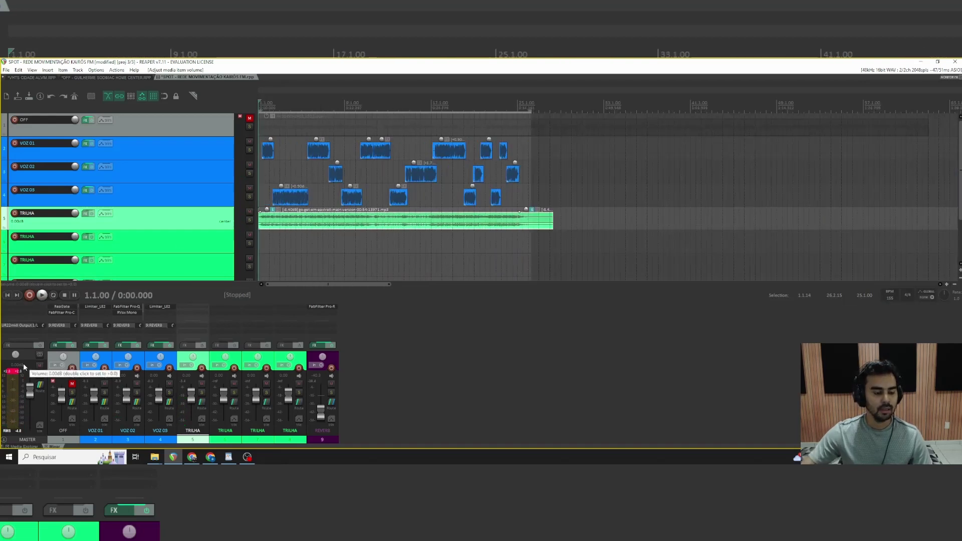
{"action": "left_click", "coordinate": [19, 348]}
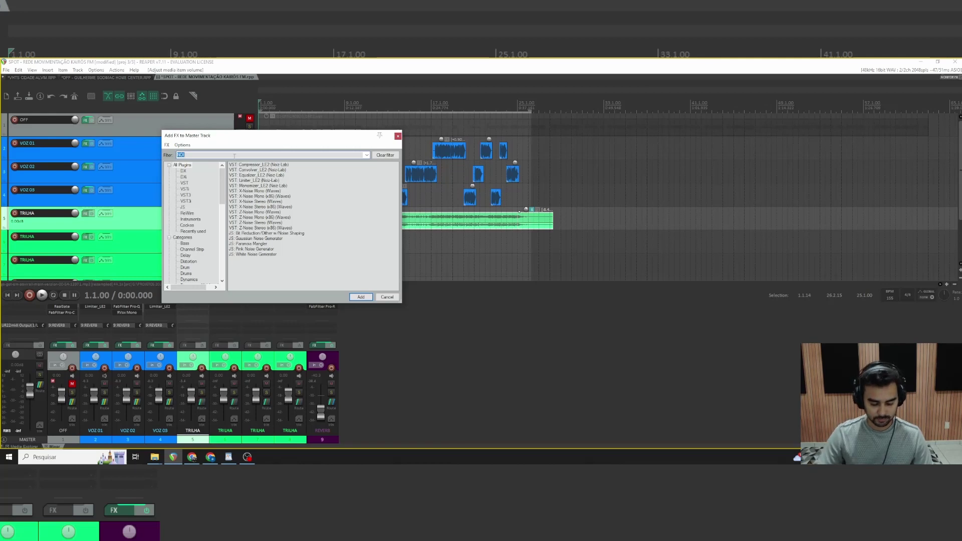
{"action": "type", "text": "FAB"}
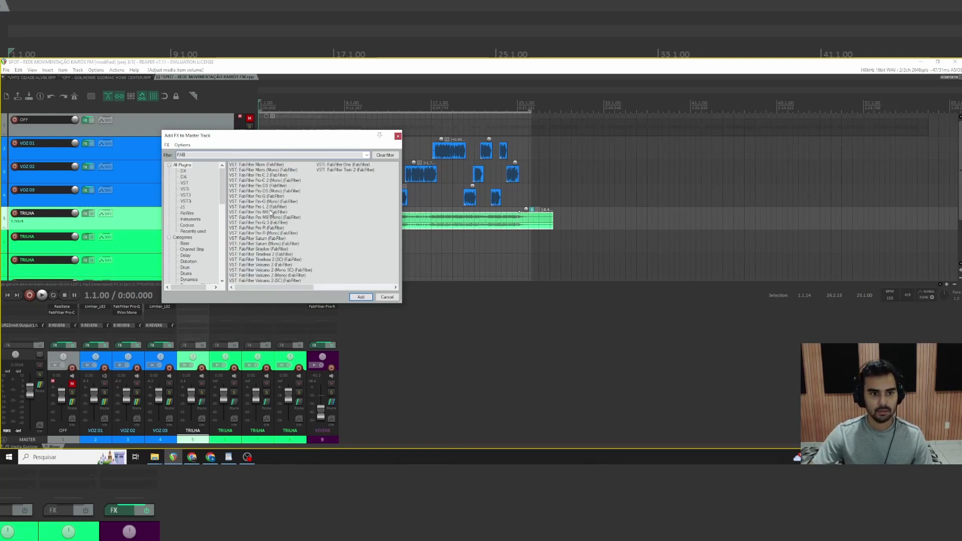
{"action": "left_click", "coordinate": [363, 298]}
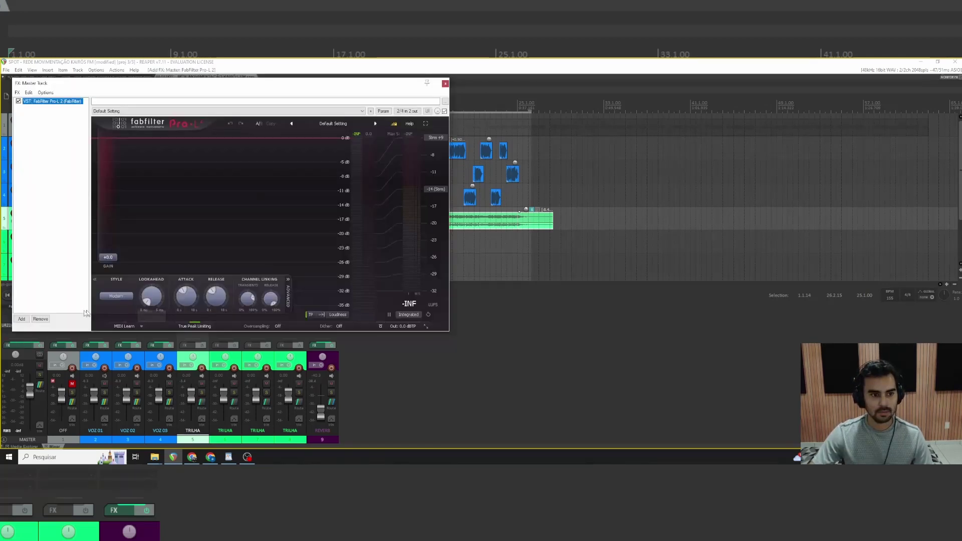
{"action": "left_click", "coordinate": [44, 318]}
- Load the saved MASTER.RfxChain effects chain onto the master track
{"action": "left_click", "coordinate": [17, 92]}
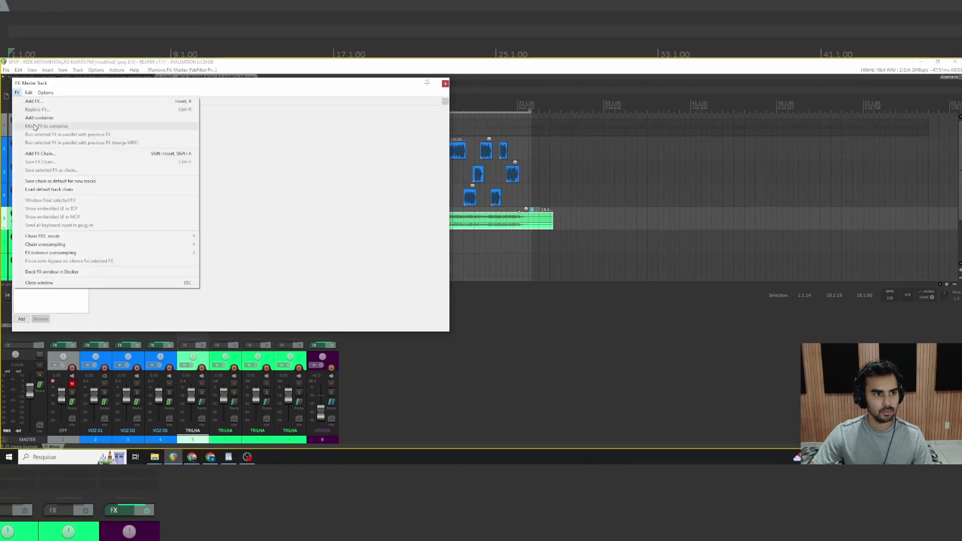
{"action": "left_click", "coordinate": [46, 154]}
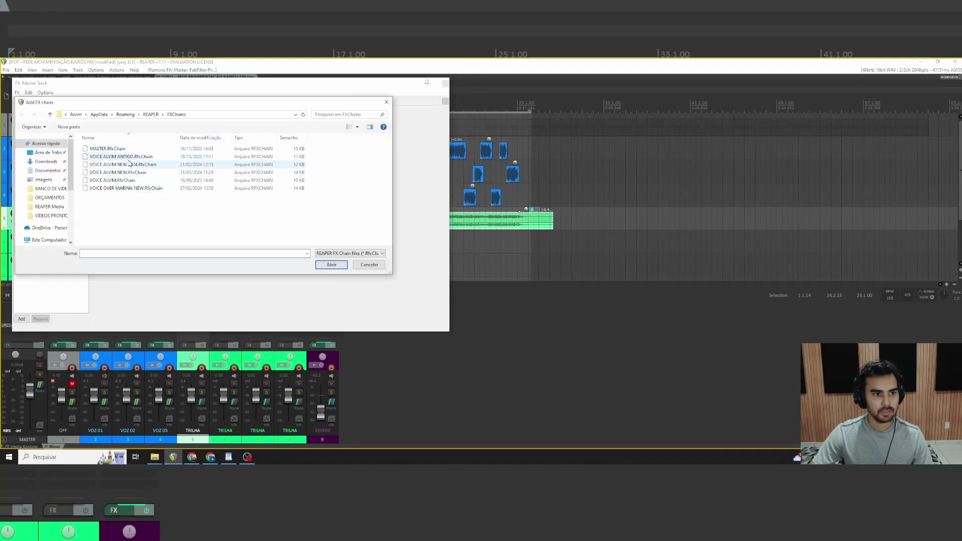
{"action": "left_click", "coordinate": [128, 157]}
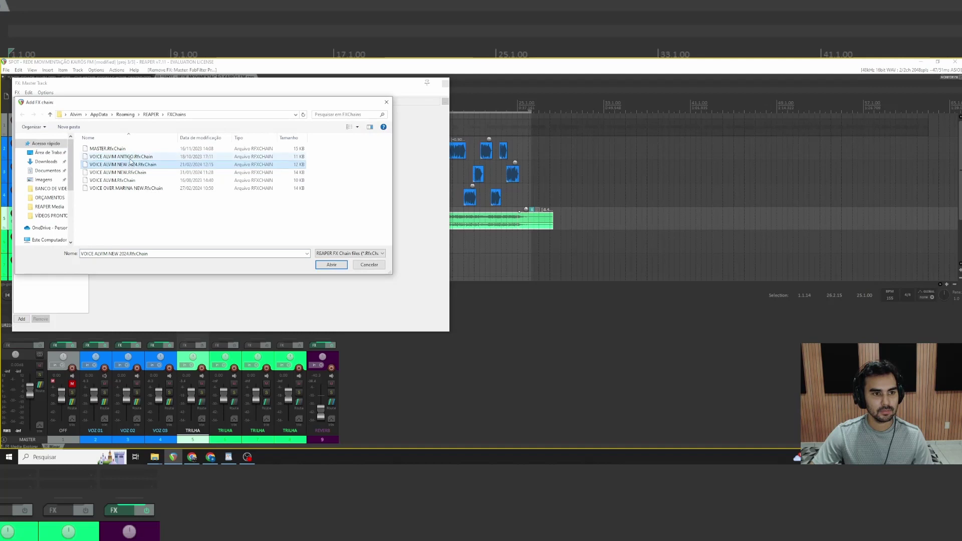
{"action": "left_click", "coordinate": [123, 180]}
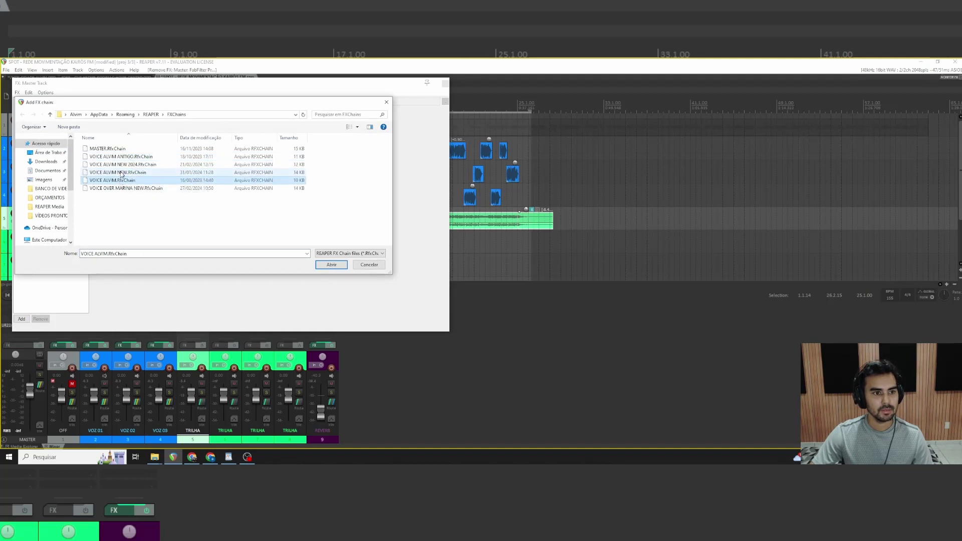
{"action": "left_click", "coordinate": [121, 157]}
{"action": "key", "text": "Down"}
{"action": "key", "text": "Down"}
{"action": "key", "text": "Down"}
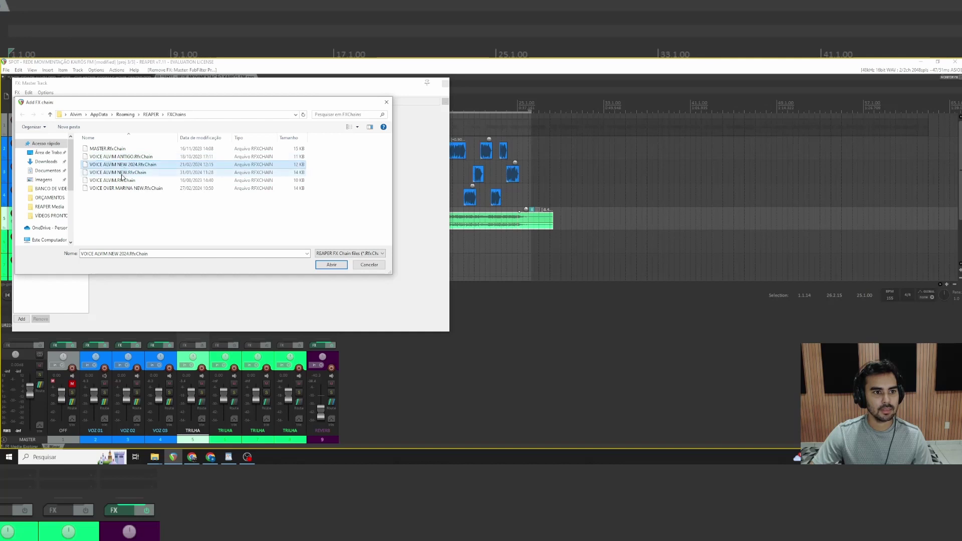
{"action": "left_click", "coordinate": [117, 149]}
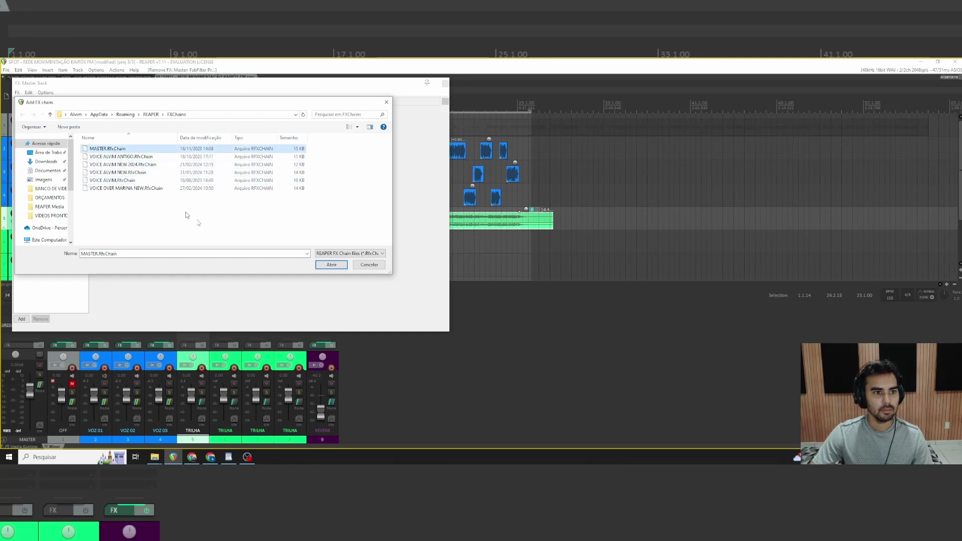
{"action": "left_click", "coordinate": [326, 268]}
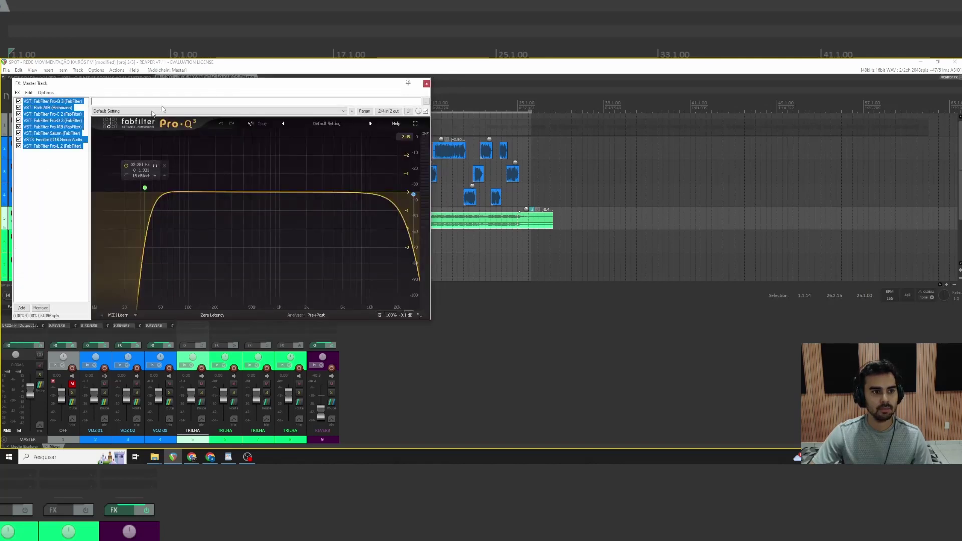
- Move the master effects window clear of the arrangement and look through the chain's plug-ins, including Pro-C 2 and Pro-L 2
{"action": "left_click_drag", "start_coordinate": [190, 90], "coordinate": [386, 223]}
{"action": "left_click", "coordinate": [266, 168]}
{"action": "scroll", "coordinate": [336, 183], "scroll_direction": "up", "scroll_amount": 8}
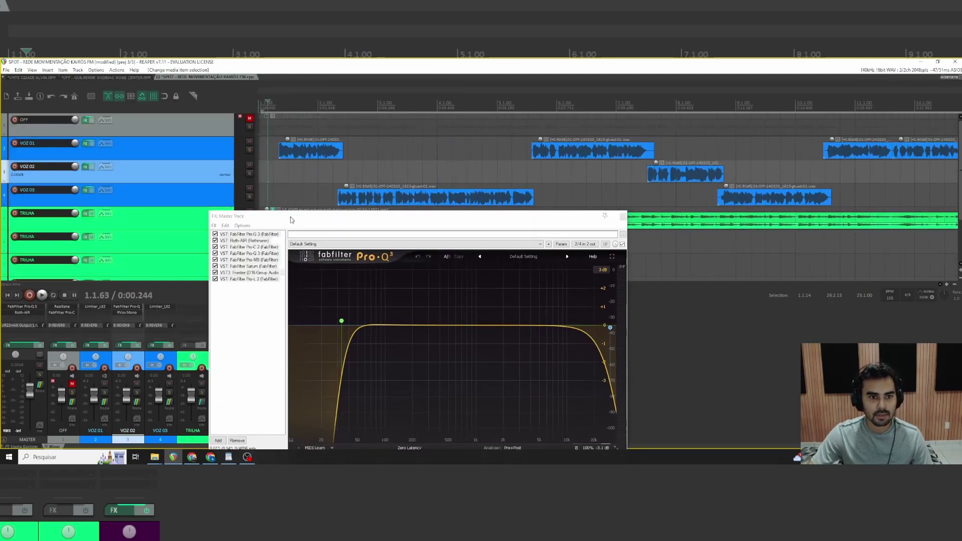
{"action": "left_click_drag", "start_coordinate": [291, 218], "coordinate": [254, 186]}
{"action": "left_click", "coordinate": [215, 216]}
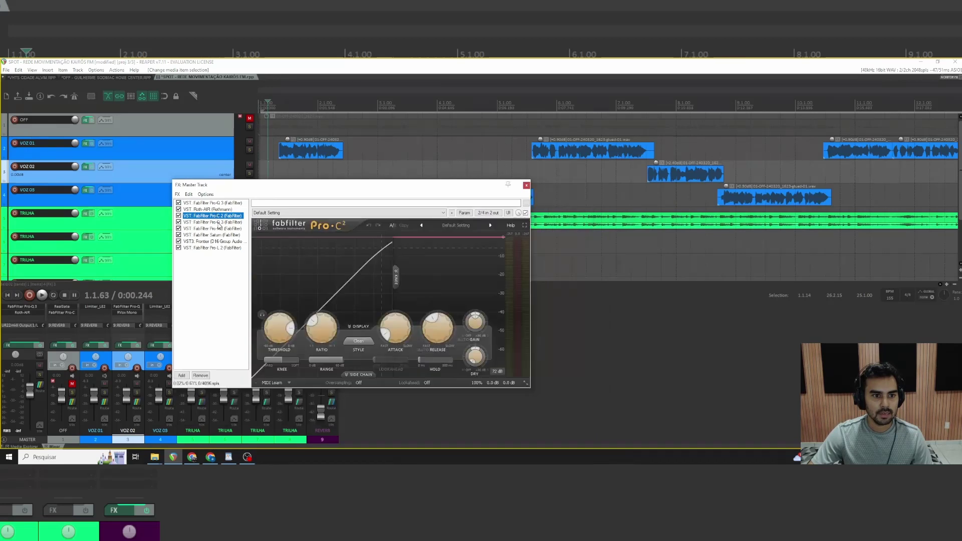
{"action": "left_click", "coordinate": [221, 222]}
{"action": "left_click", "coordinate": [223, 235]}
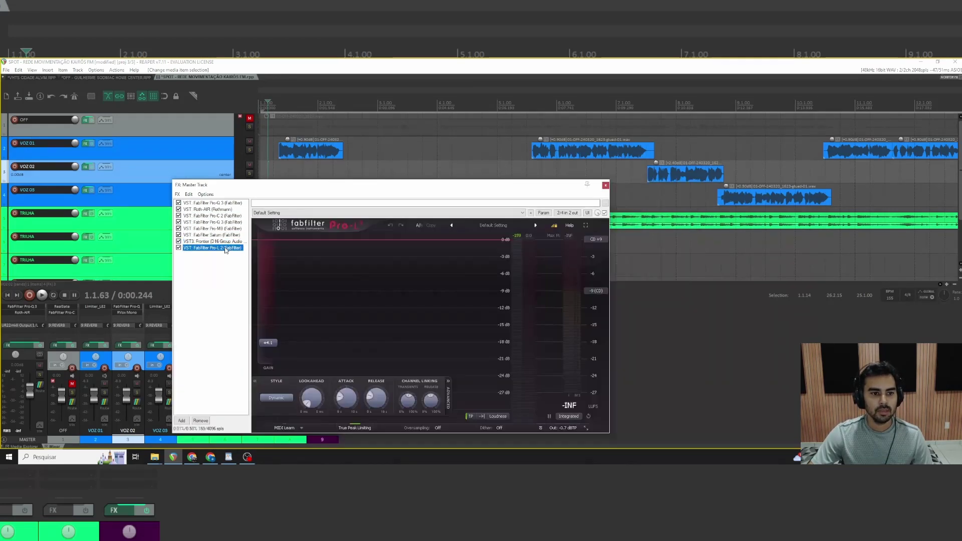
- Set the low cut in the chain's first Pro-Q 3 to 12 dB/oct at about 23 Hz, auditioning it during playback
{"action": "left_click", "coordinate": [225, 204]}
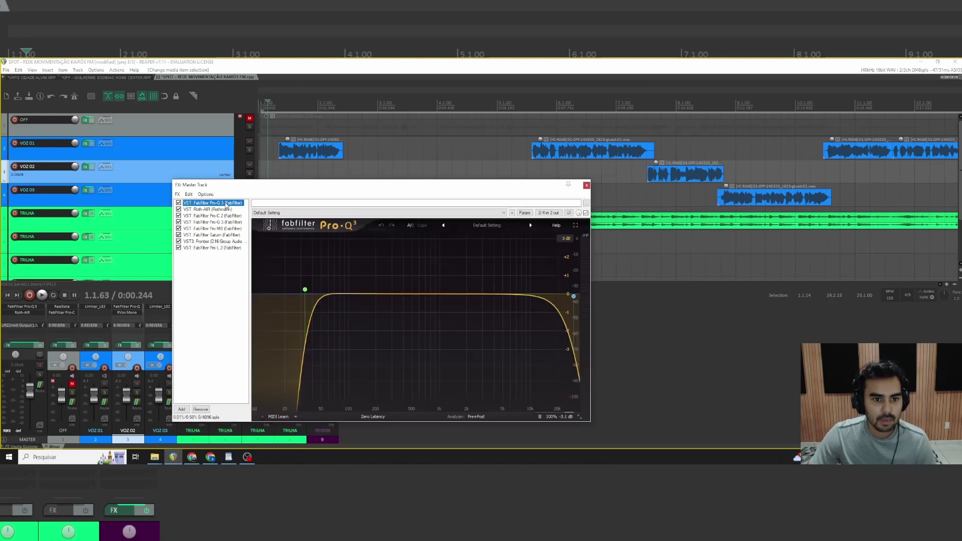
{"action": "mouse_move", "coordinate": [311, 286]}
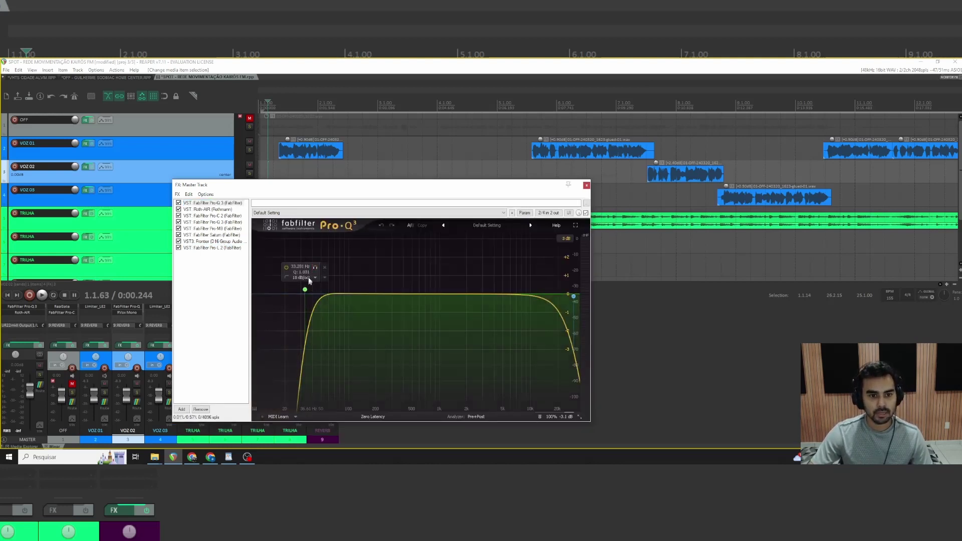
{"action": "left_click", "coordinate": [315, 278]}
{"action": "left_click", "coordinate": [309, 297]}
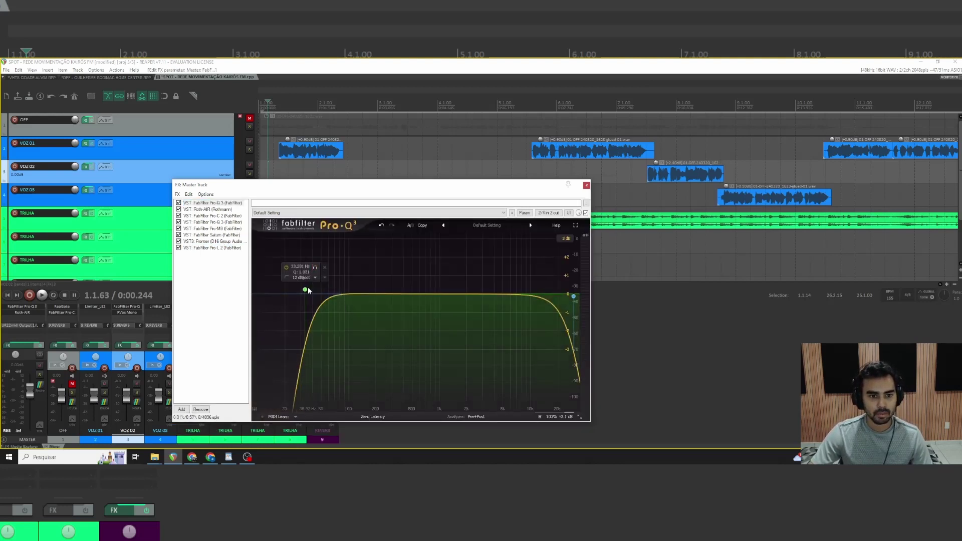
{"action": "left_click_drag", "start_coordinate": [305, 294], "coordinate": [283, 292]}
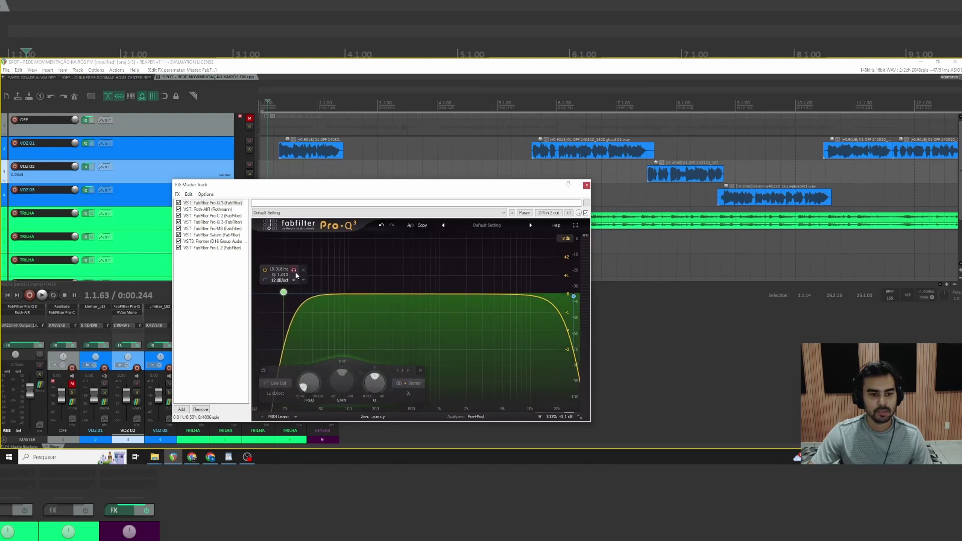
{"action": "left_click", "coordinate": [222, 209]}
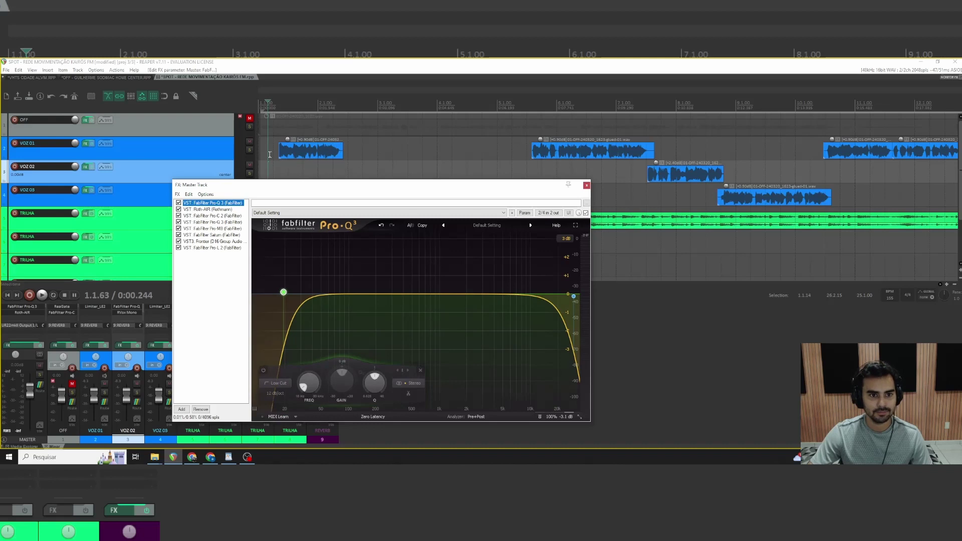
{"action": "left_click", "coordinate": [269, 154]}
{"action": "key", "text": "space"}
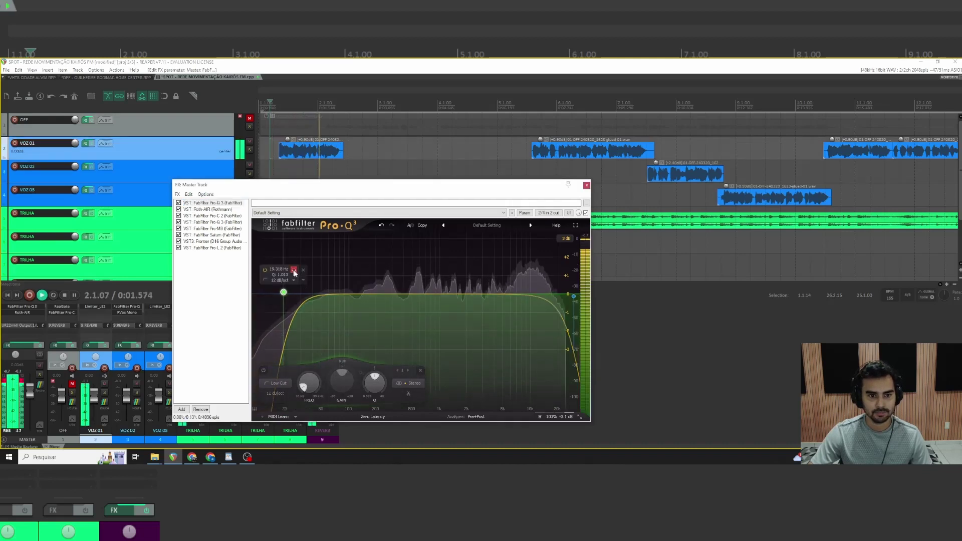
{"action": "left_click_drag", "start_coordinate": [294, 273], "coordinate": [302, 274]}
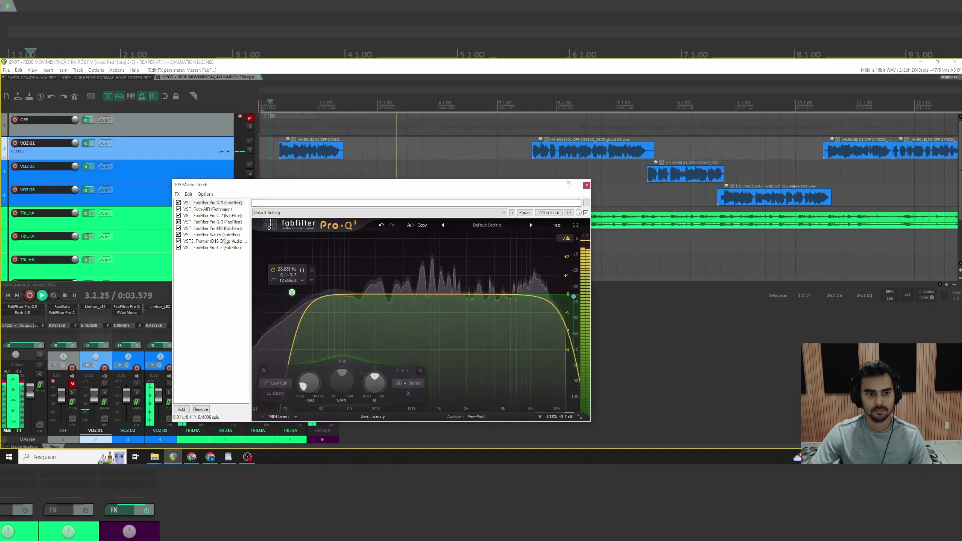
- Inspect and bypass the Roth-AIR effect on the master track, and remove it from the chain
{"action": "double_click", "coordinate": [212, 210]}
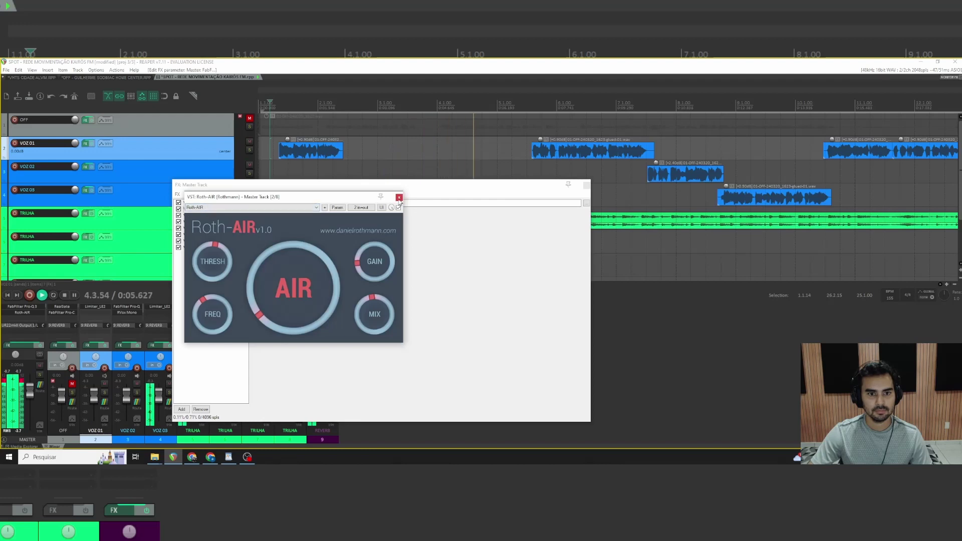
{"action": "left_click", "coordinate": [398, 198]}
{"action": "left_click", "coordinate": [178, 209]}
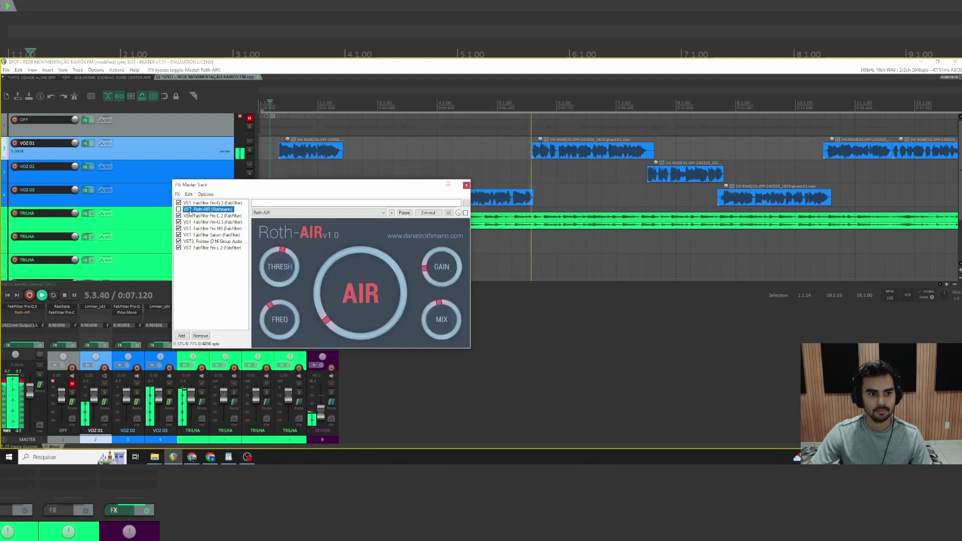
{"action": "left_click", "coordinate": [200, 336]}
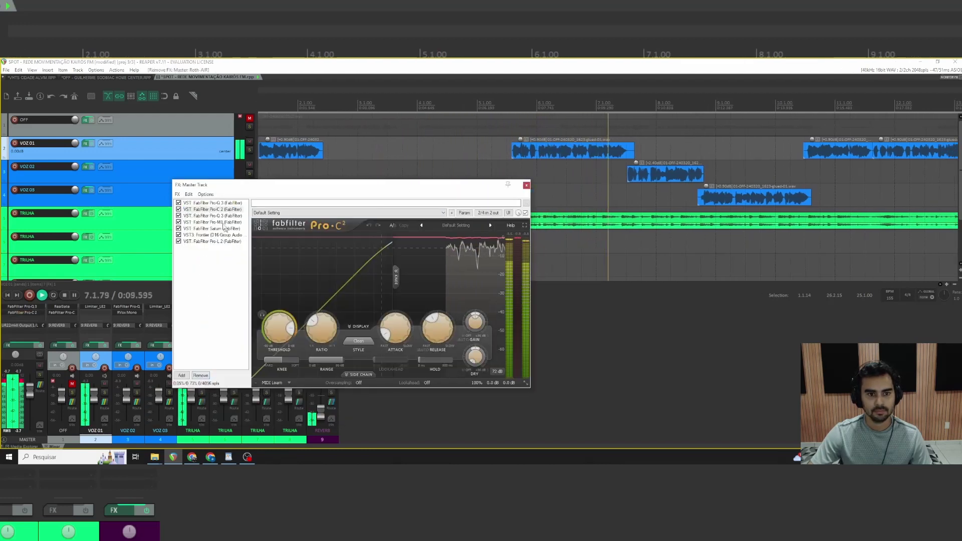
- Check the second Pro-Q 3, and solo each of the three Pro-MB bands in turn while shifting their frequency ranges during playback
{"action": "left_click", "coordinate": [220, 216]}
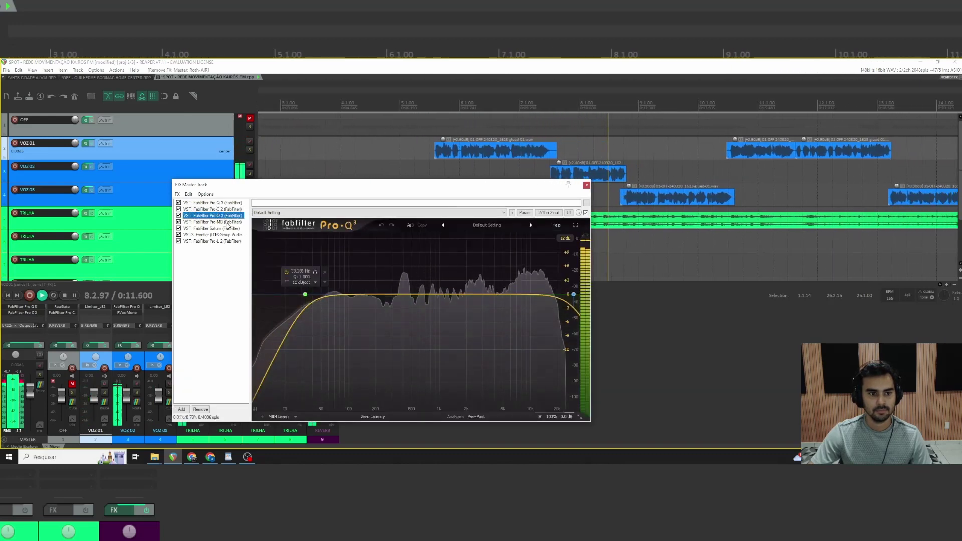
{"action": "left_click", "coordinate": [227, 223]}
{"action": "left_click", "coordinate": [294, 237]}
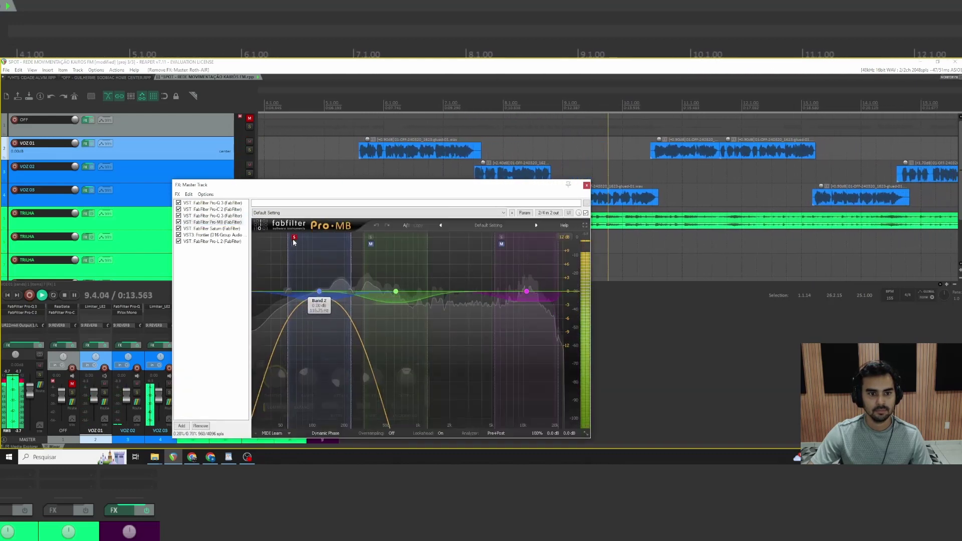
{"action": "left_click", "coordinate": [294, 237]}
{"action": "left_click", "coordinate": [385, 237]}
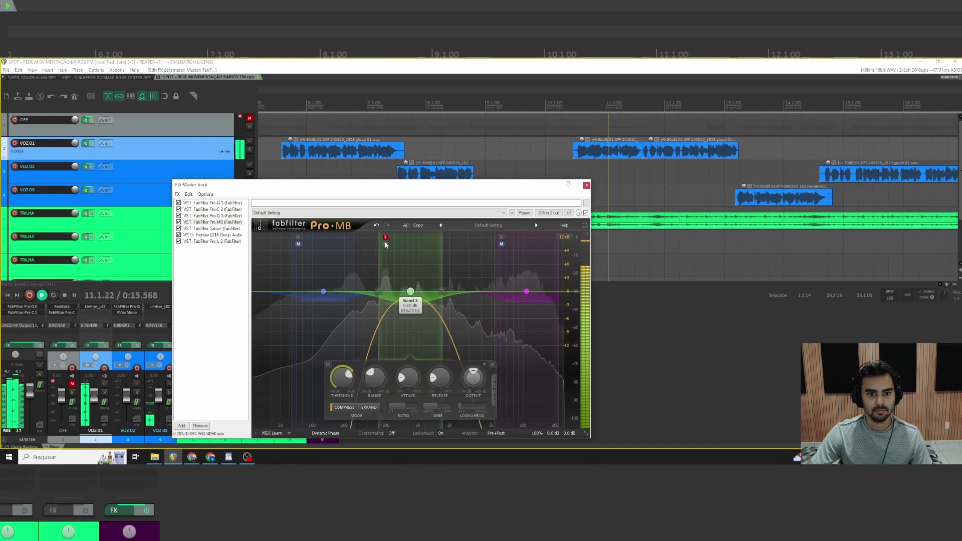
{"action": "left_click", "coordinate": [385, 237]}
{"action": "left_click", "coordinate": [488, 237]}
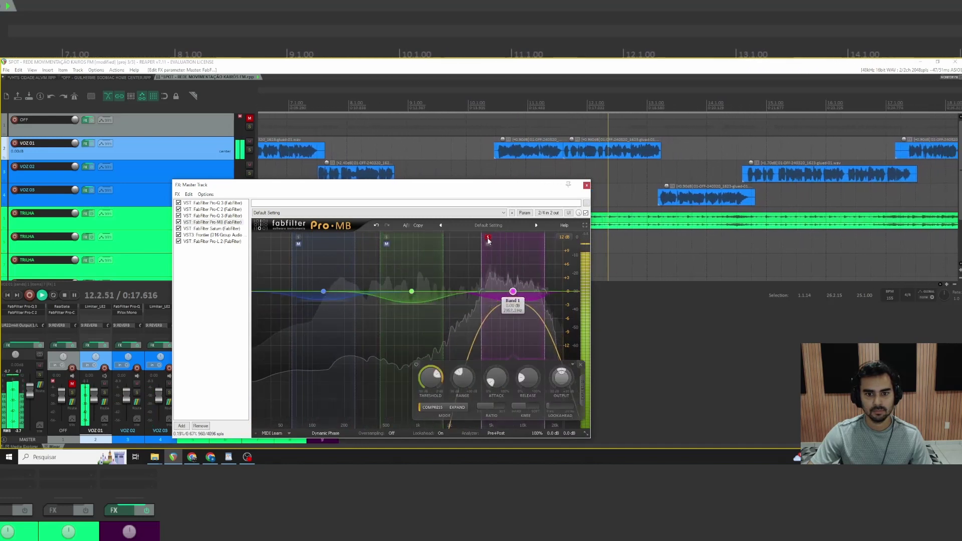
{"action": "left_click", "coordinate": [487, 237]}
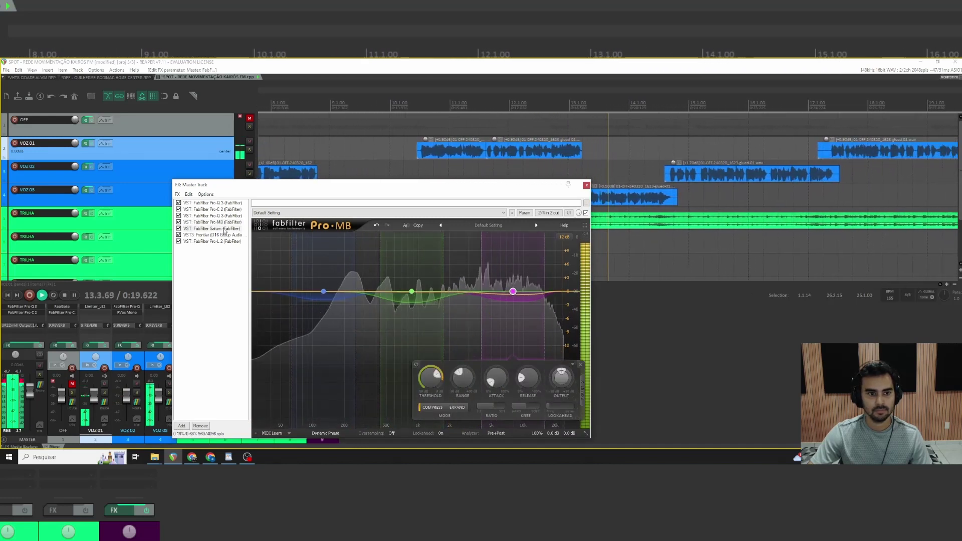
- Check the Saturn saturation and set the Frontier limiter's threshold to about -9.6 dB on the master chain
{"action": "left_click", "coordinate": [224, 229]}
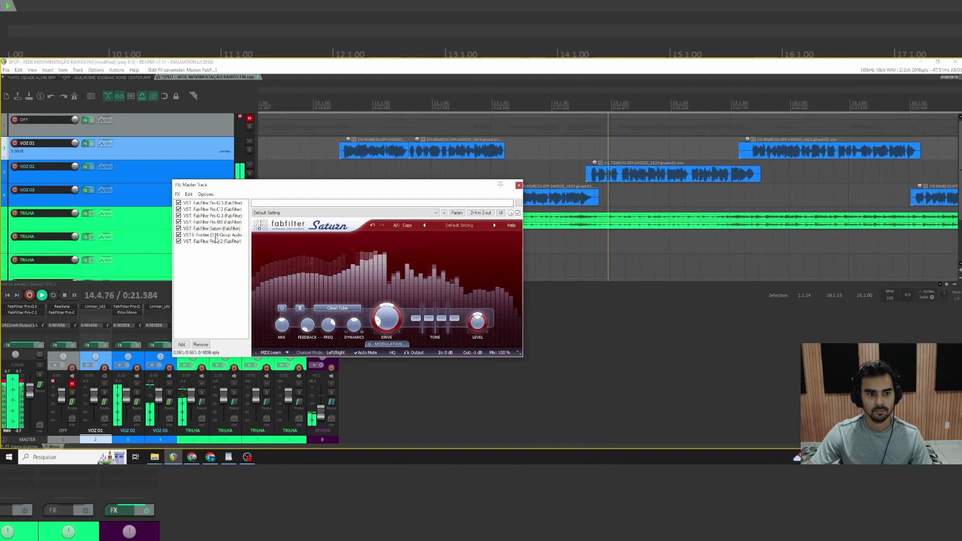
{"action": "left_click", "coordinate": [215, 235]}
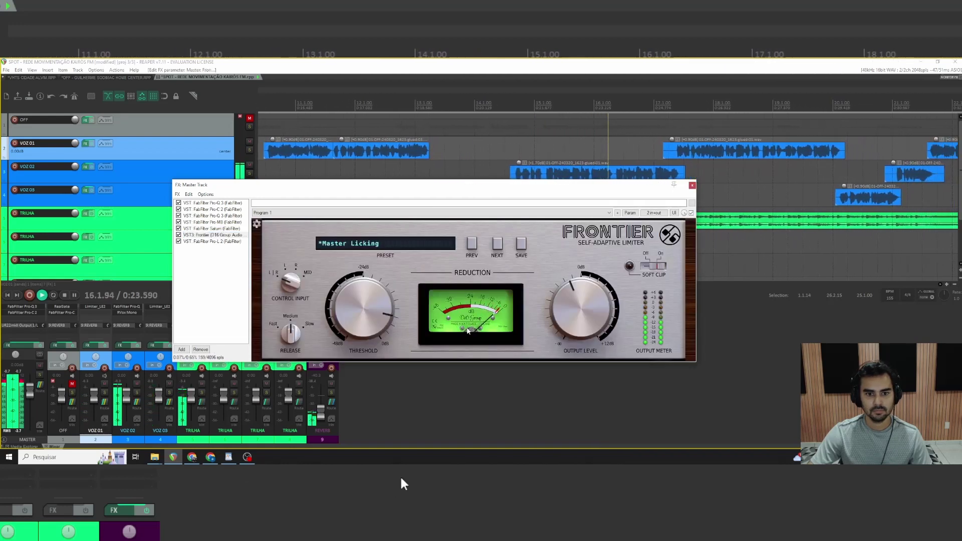
{"action": "left_click_drag", "start_coordinate": [360, 309], "coordinate": [359, 307]}
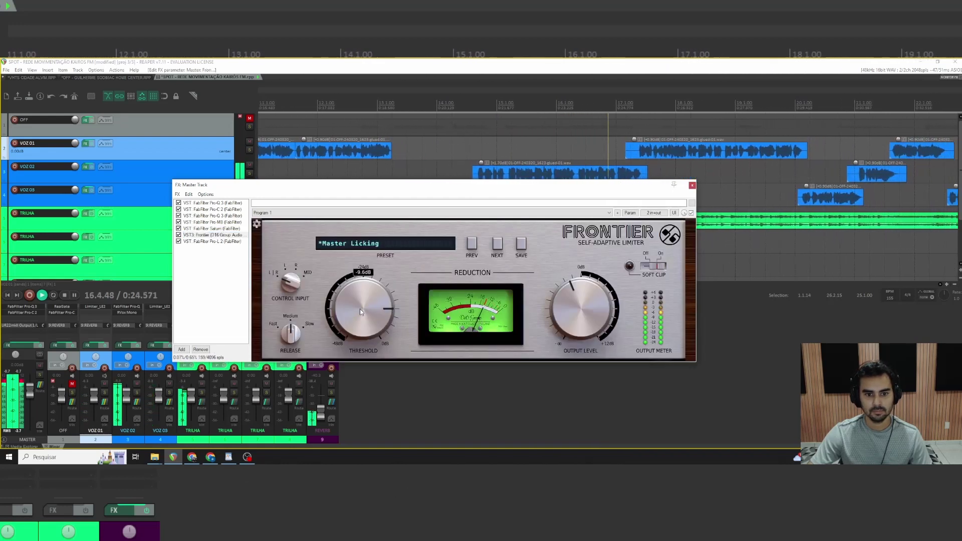
- Set the Pro-L 2 gain to 0 dB and raise the Frontier limiter's threshold slightly
{"action": "left_click", "coordinate": [242, 245]}
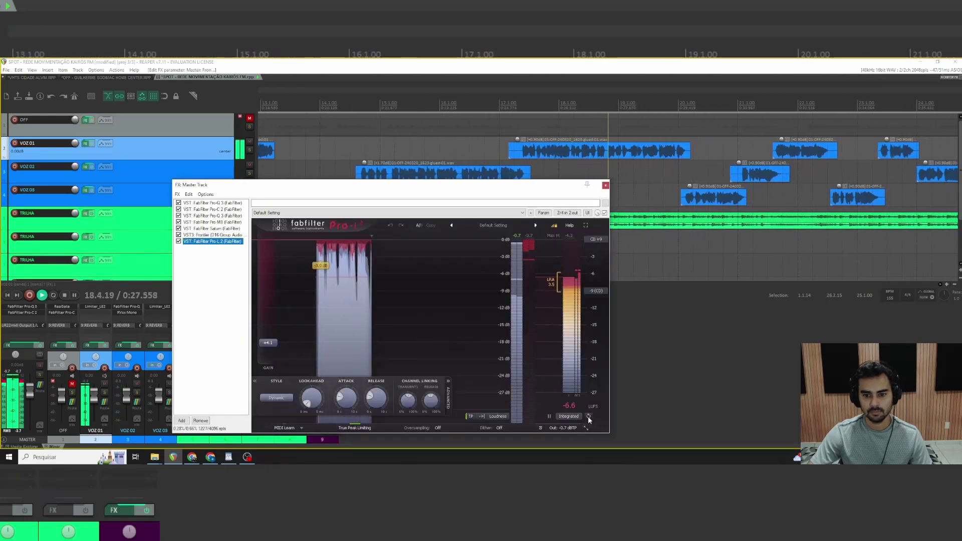
{"action": "left_click_drag", "start_coordinate": [268, 342], "coordinate": [270, 361]}
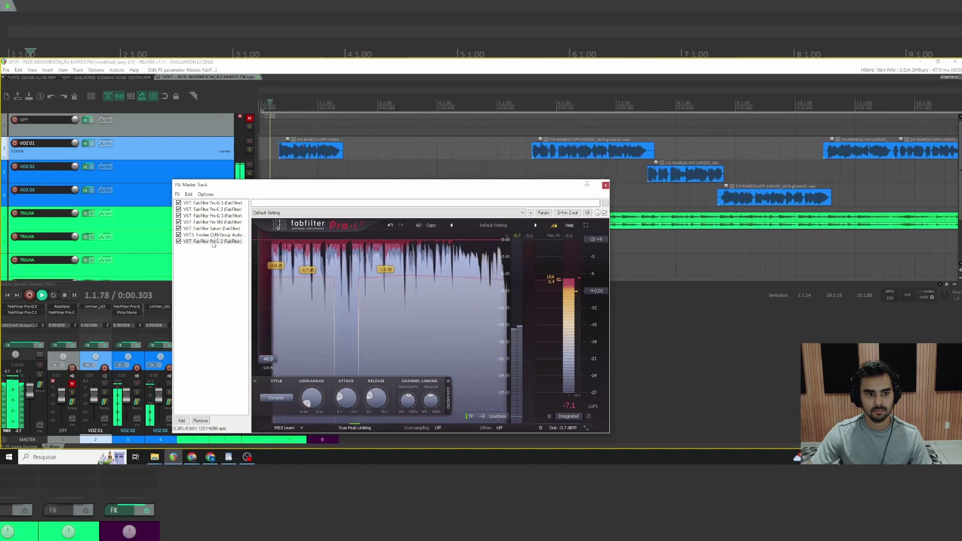
{"action": "left_click", "coordinate": [216, 235]}
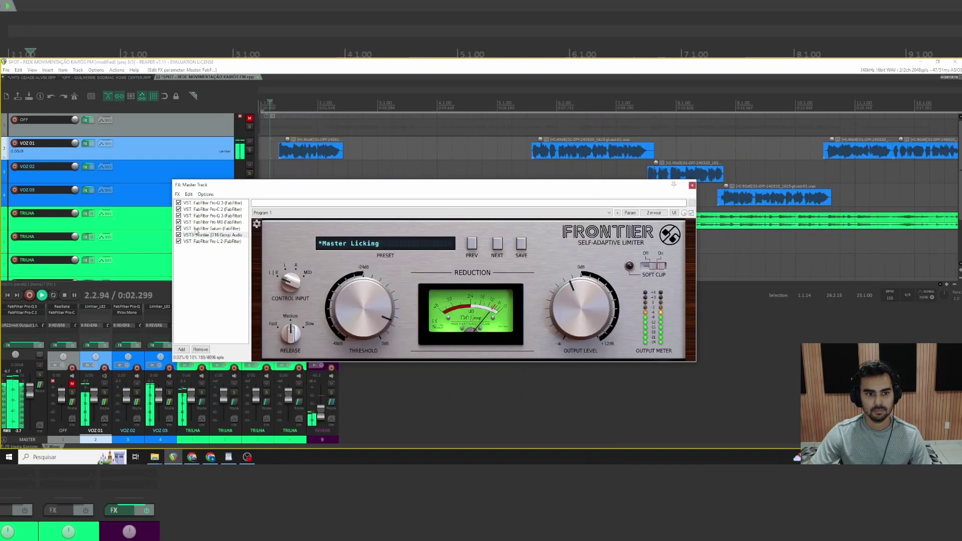
{"action": "left_click", "coordinate": [211, 242]}
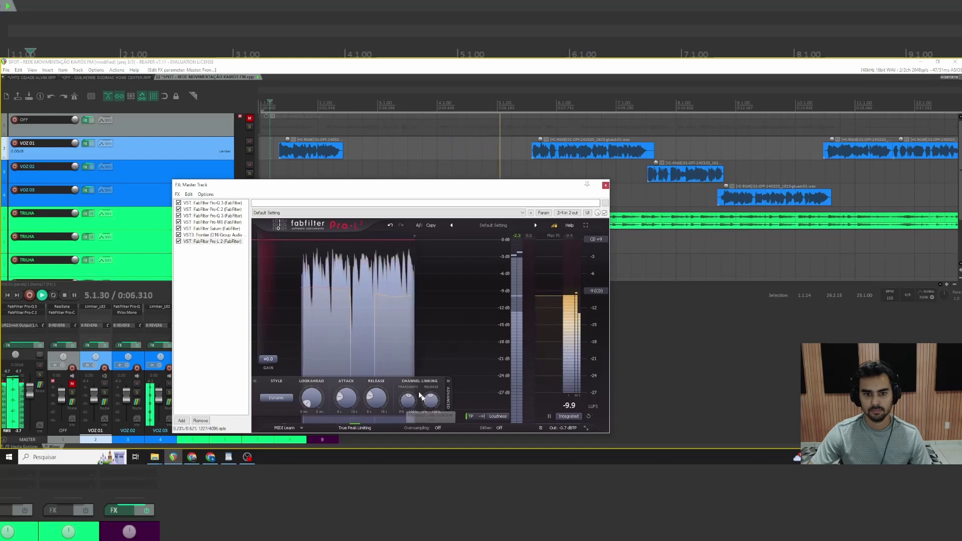
- Raise the Pro-L 2 gain to about +2.9 dB and reset its integrated loudness measurement
{"action": "left_click_drag", "start_coordinate": [385, 193], "coordinate": [365, 148]}
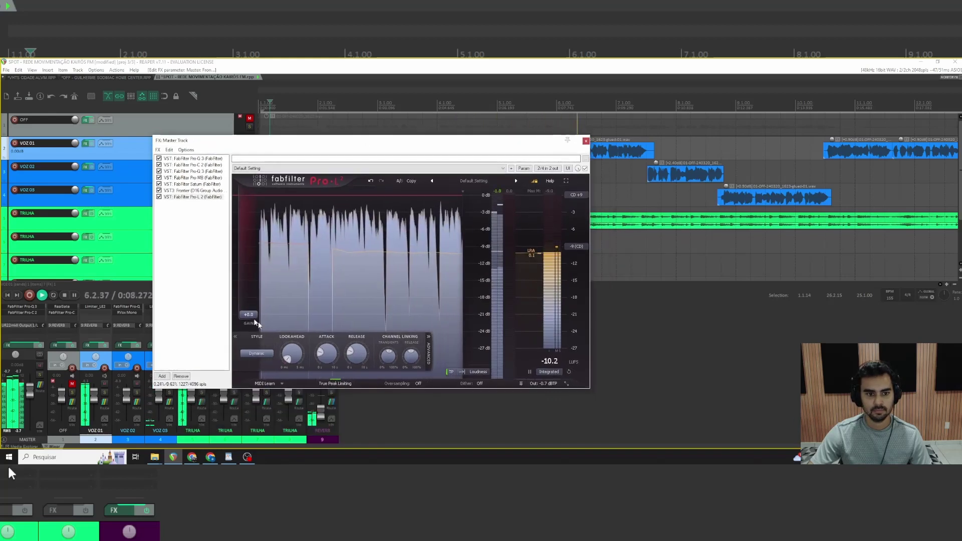
{"action": "left_click_drag", "start_coordinate": [249, 314], "coordinate": [252, 304]}
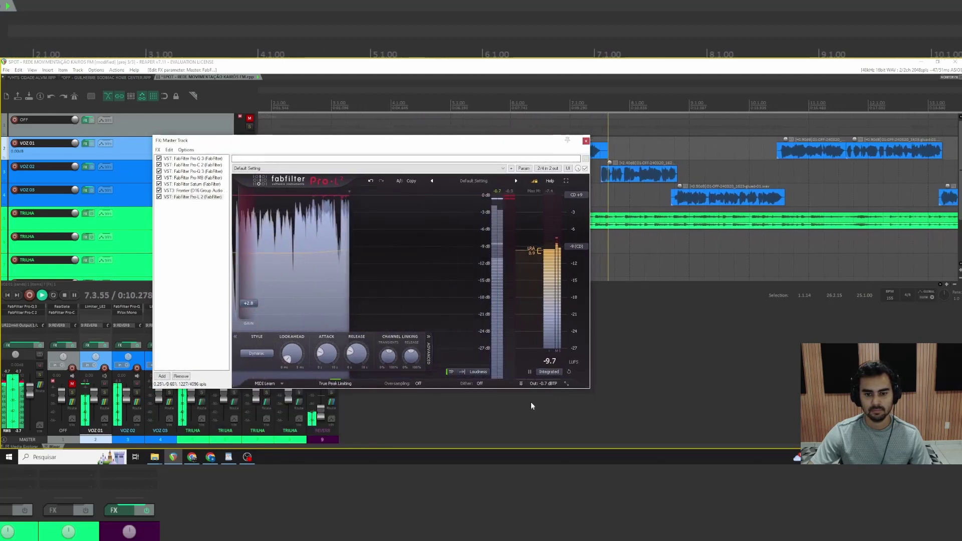
{"action": "left_click", "coordinate": [567, 373]}
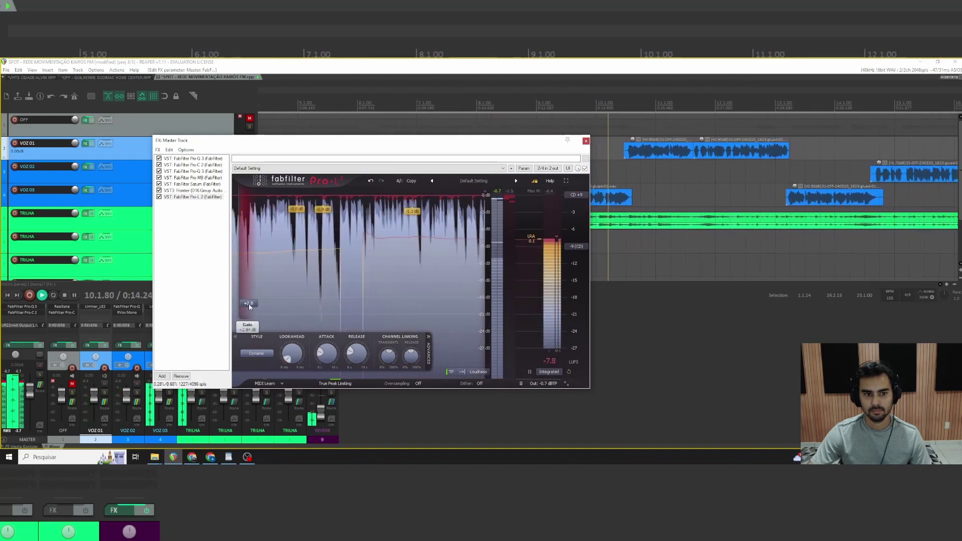
- Lower the Pro-L 2 gain to about +2.5 dB, reset its integrated loudness measurement, and close the master effects chain after listening
{"action": "left_click_drag", "start_coordinate": [248, 304], "coordinate": [251, 310]}
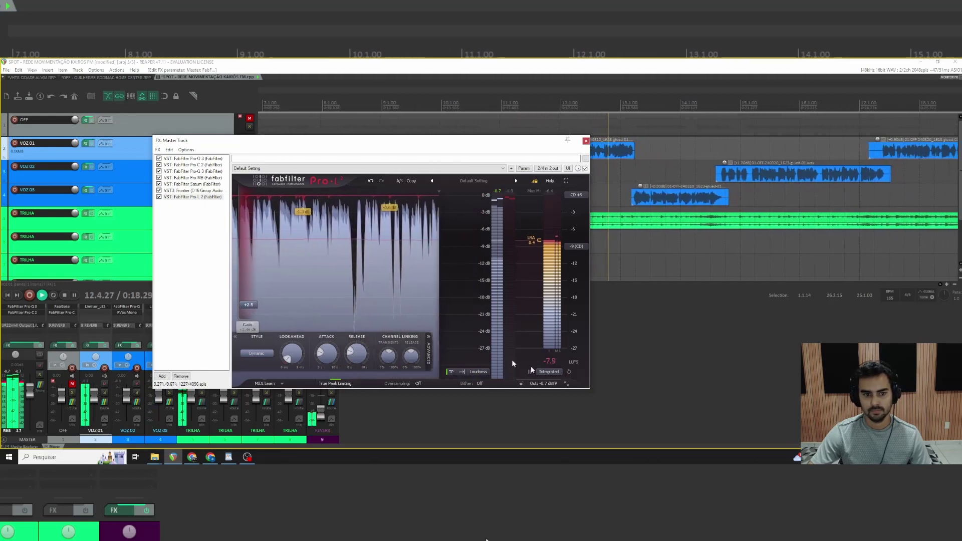
{"action": "left_click", "coordinate": [569, 371]}
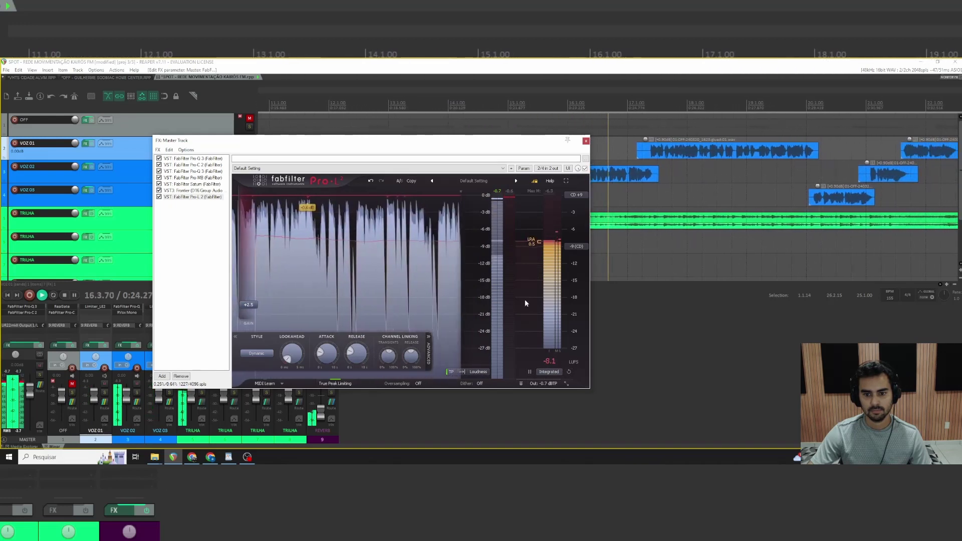
{"action": "key", "text": "space"}
{"action": "left_click", "coordinate": [586, 141]}
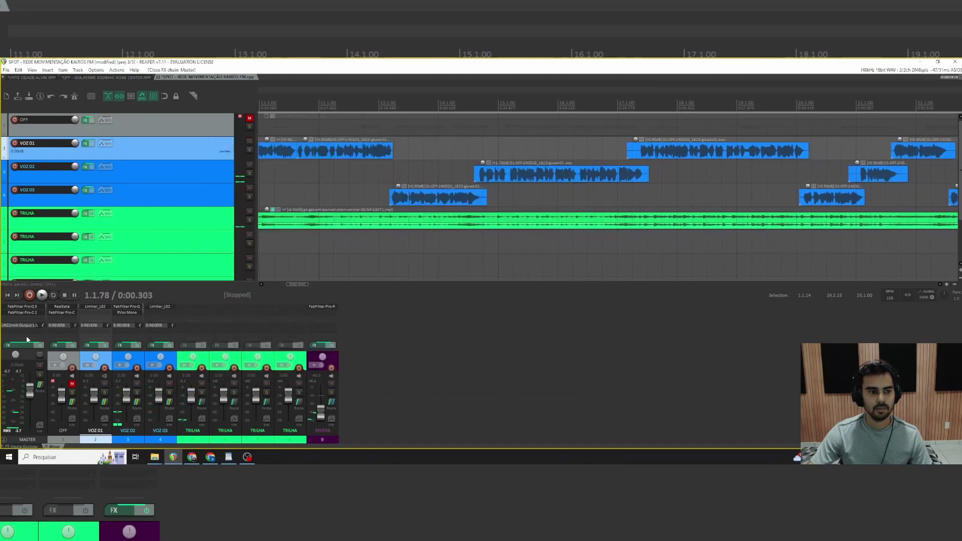
- Play the whole spot from the beginning and watch the Pro-L 2 loudness meter on the master track
{"action": "left_click", "coordinate": [8, 296]}
{"action": "scroll", "coordinate": [349, 210], "scroll_direction": "down", "scroll_amount": 6}
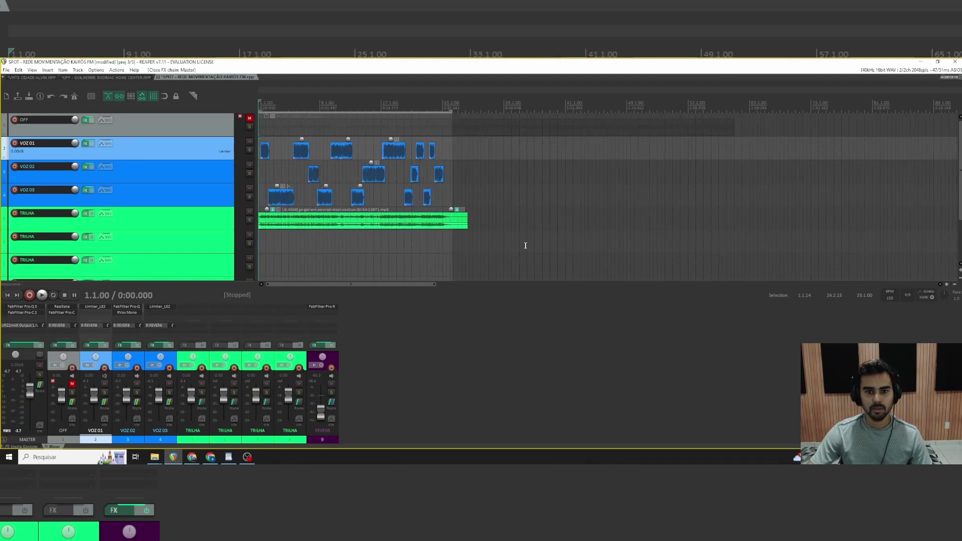
{"action": "key", "text": "space"}
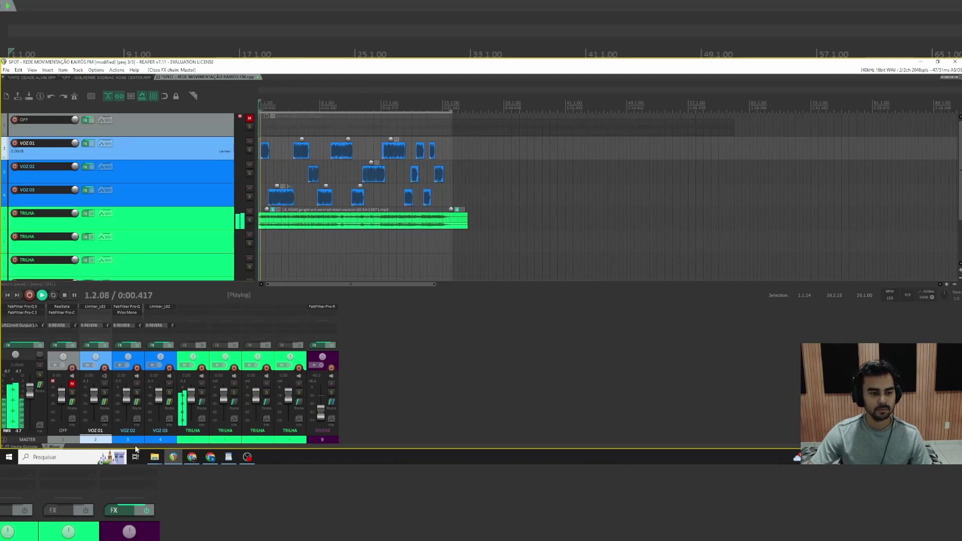
{"action": "left_click", "coordinate": [26, 345]}
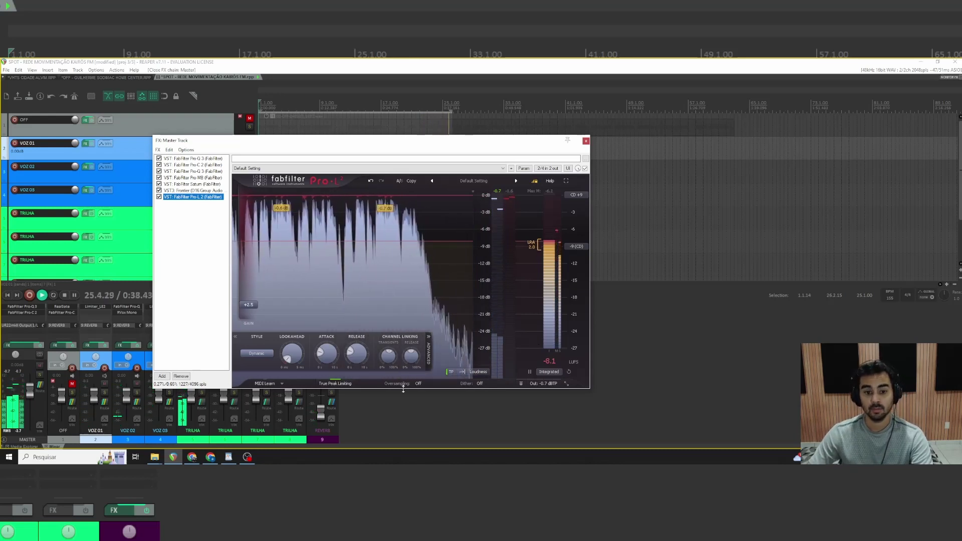
- Close the master effects chain, stop playback and save the project
{"action": "left_click", "coordinate": [586, 142]}
{"action": "key", "text": "space"}
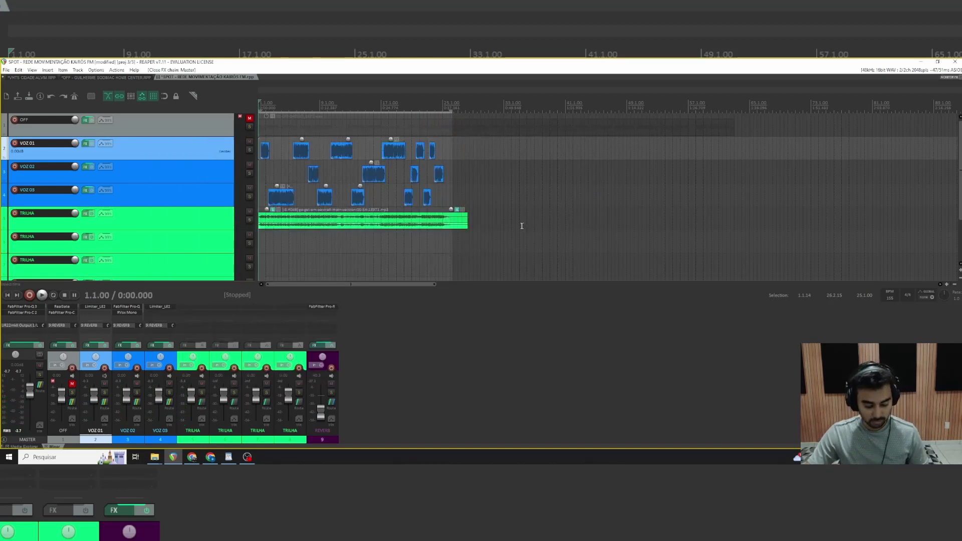
{"action": "key", "text": "ctrl+s"}
{"action": "scroll", "coordinate": [358, 186], "scroll_direction": "up", "scroll_amount": 5}
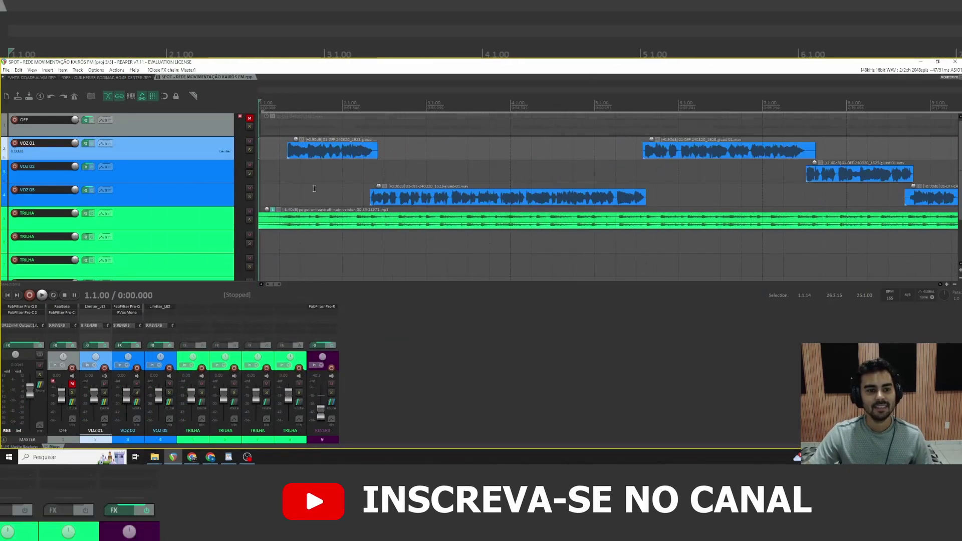
{"action": "left_click", "coordinate": [282, 174]}
{"action": "scroll", "coordinate": [285, 176], "scroll_direction": "down", "scroll_amount": 5}
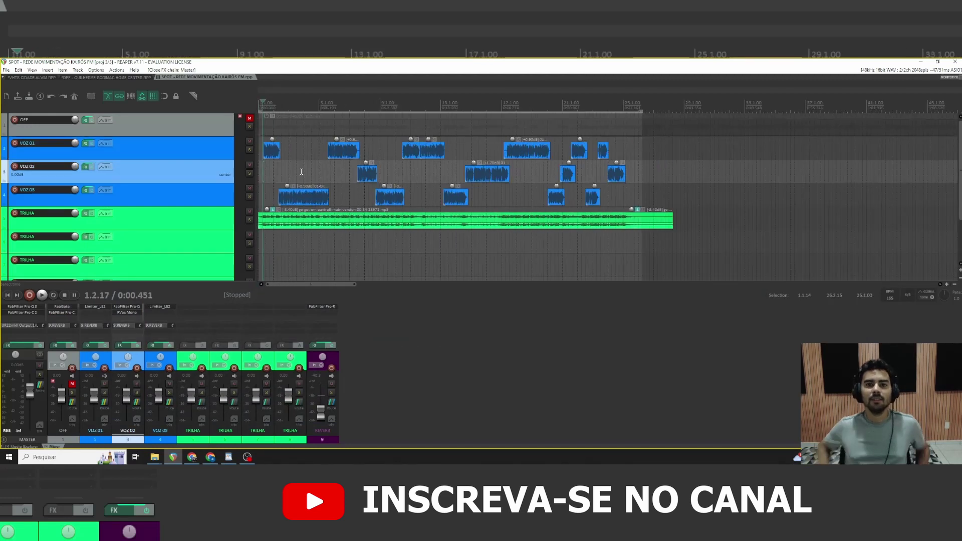